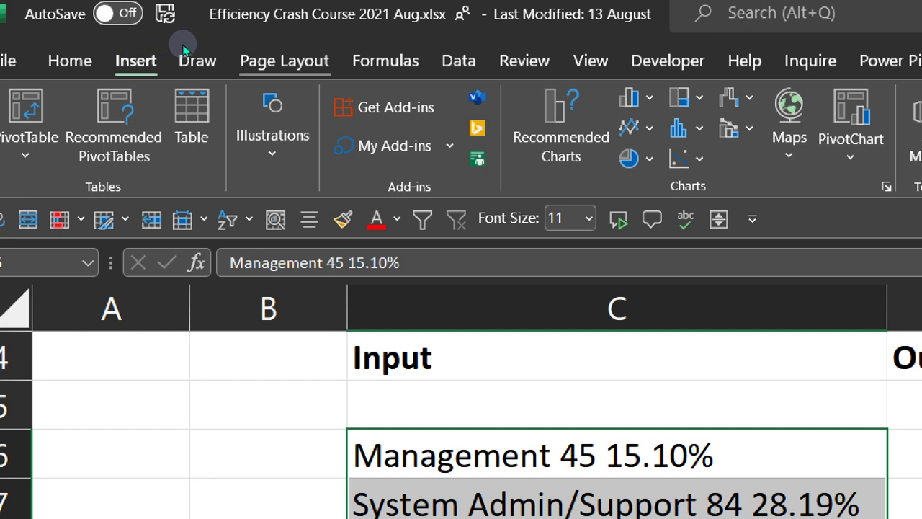
- Switch the ribbon to the Data tab with Alt+A beside the Input entries
key("alt+a")
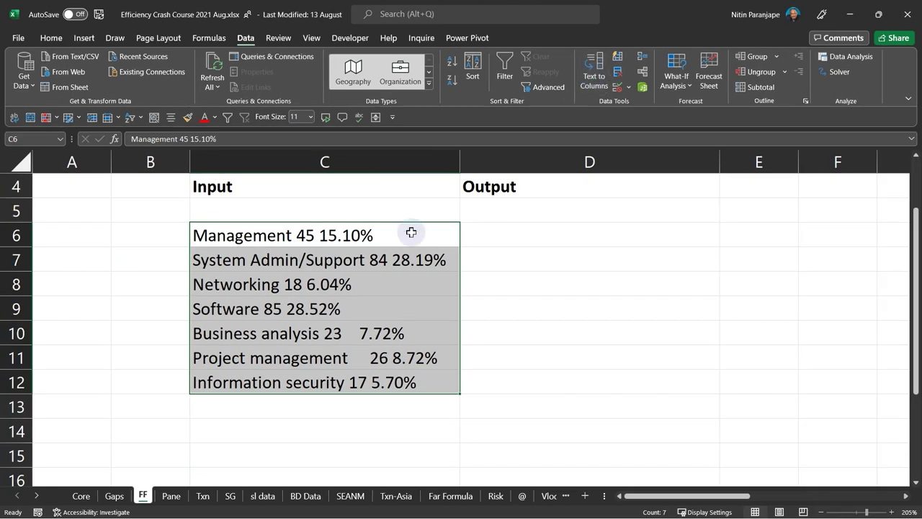
left_click(594, 76)
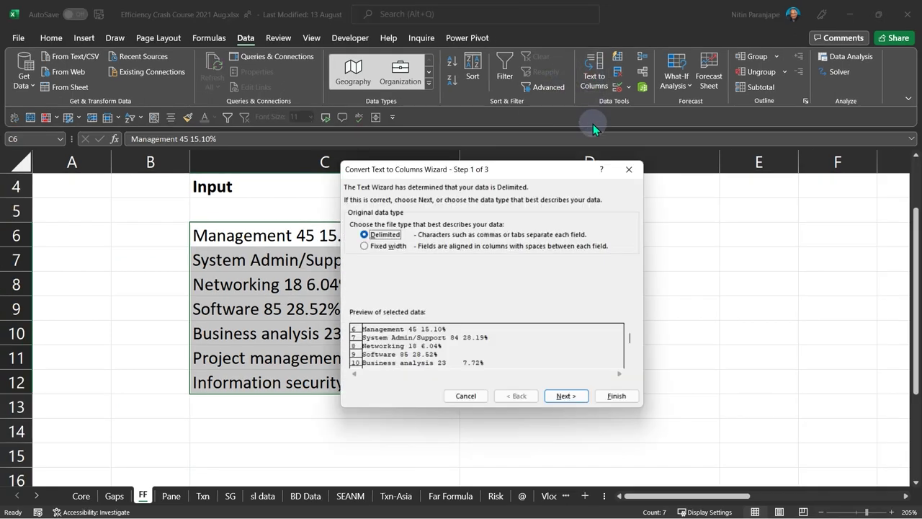
left_click(565, 395)
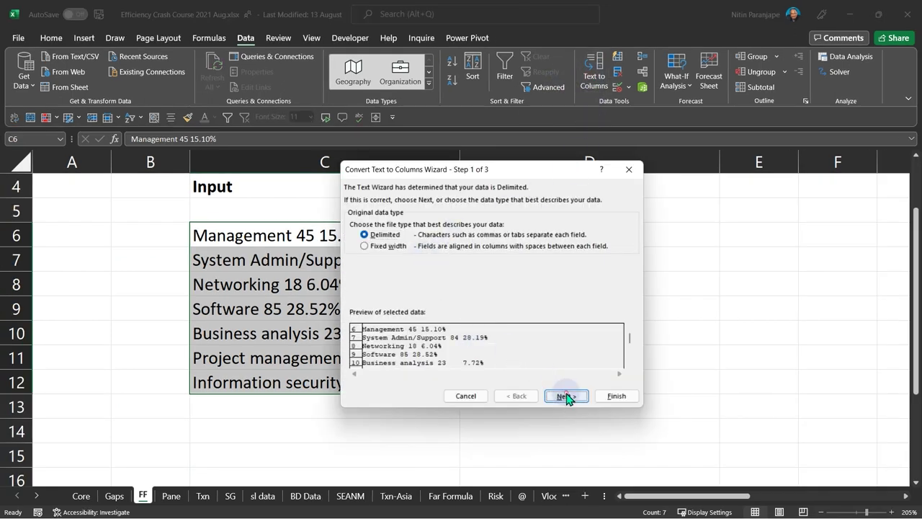
left_click(364, 257)
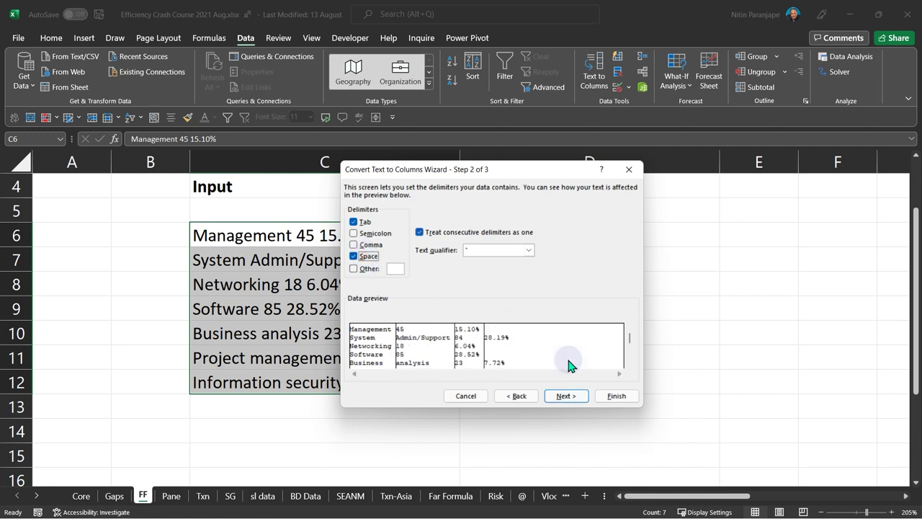
left_click(623, 398)
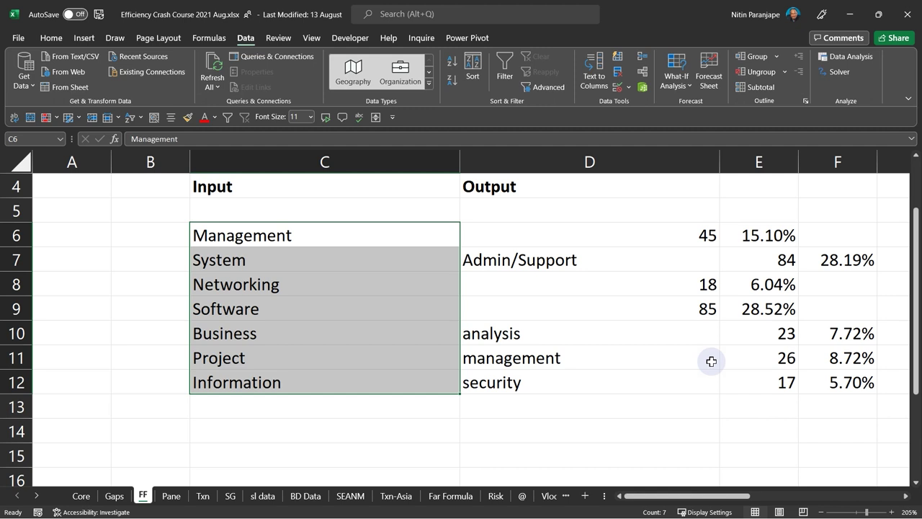
key("ctrl+z")
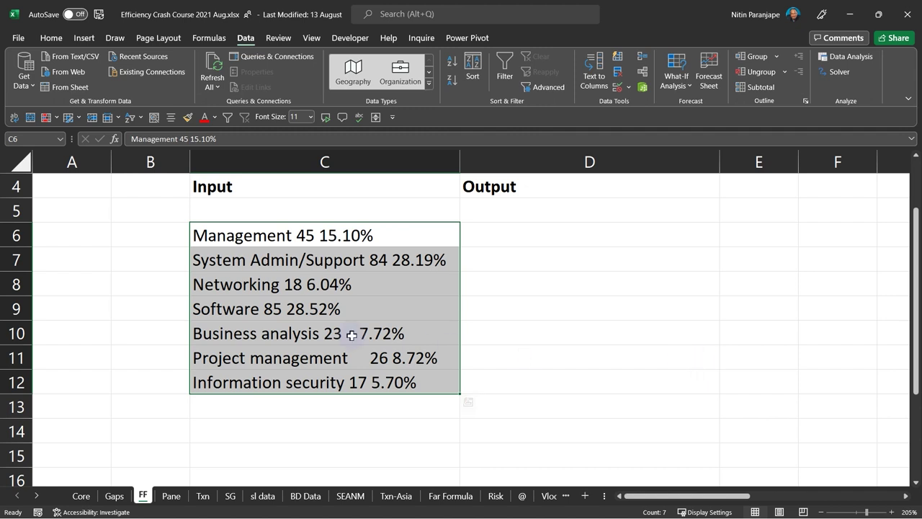
left_click(350, 329)
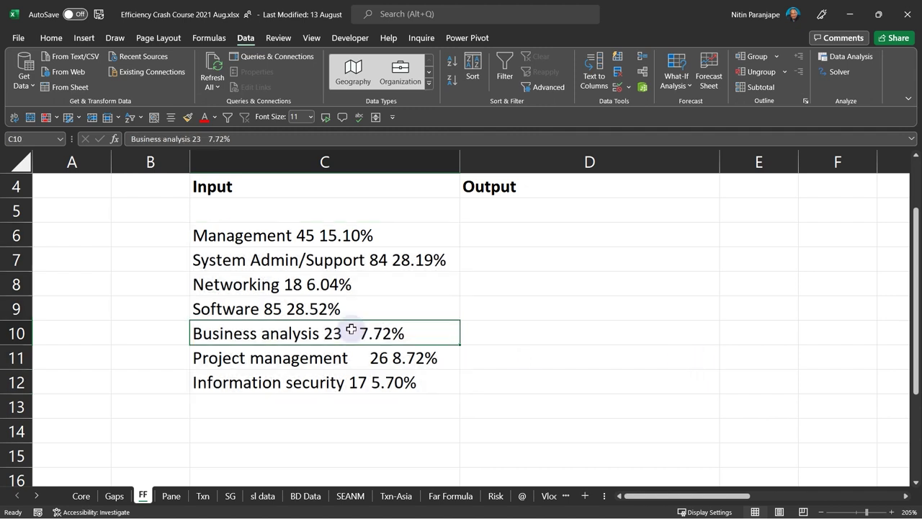
- Enter 'Management' in D6 and Flash Fill the remaining role names down column D
left_click(505, 234)
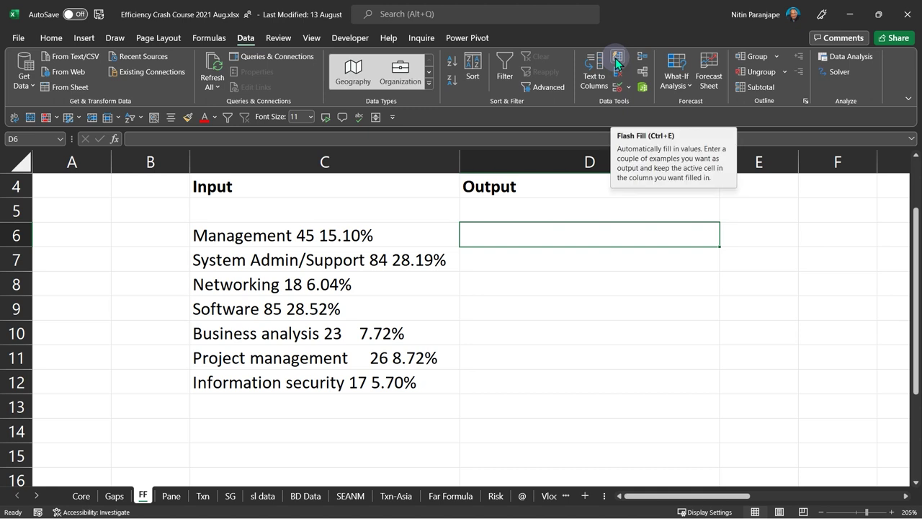
type("Ma")
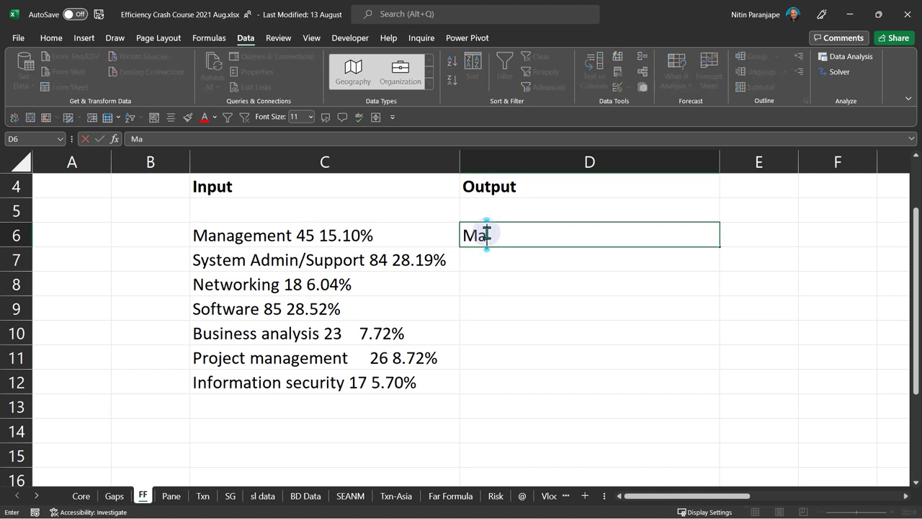
type("nagement")
key("Return")
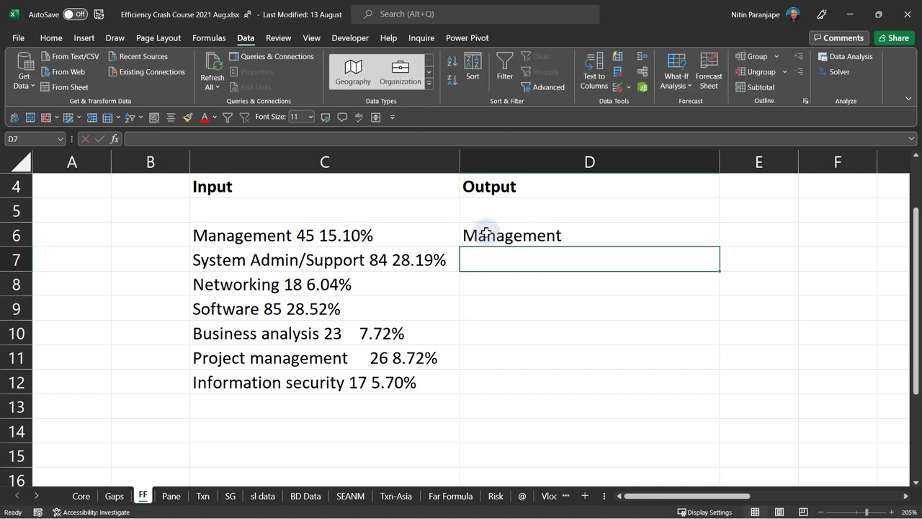
left_click(617, 58)
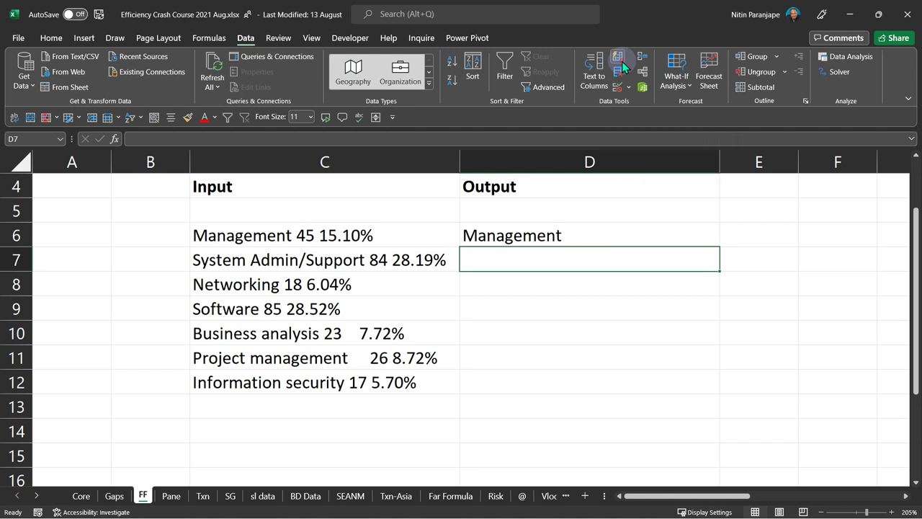
- Enter 45 in E6, Flash Fill the counts down column E, and review the filled block
left_click(771, 233)
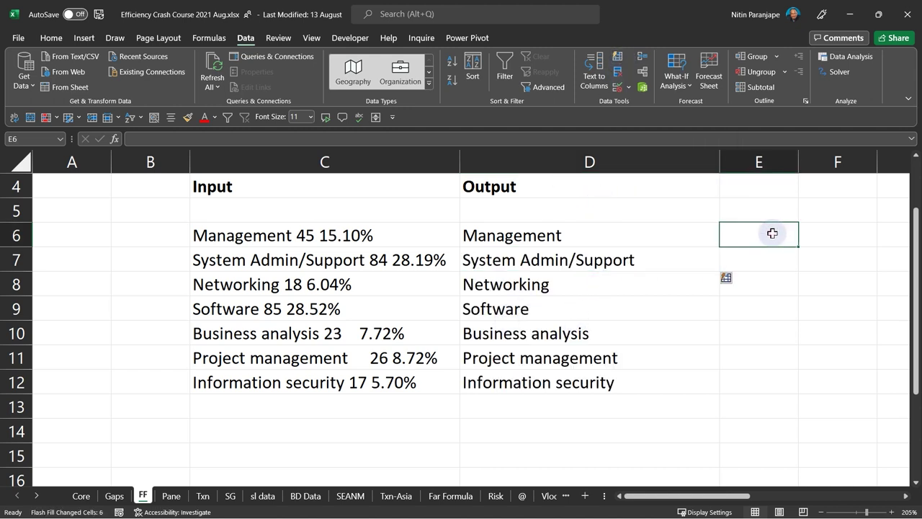
type("45")
key("Return")
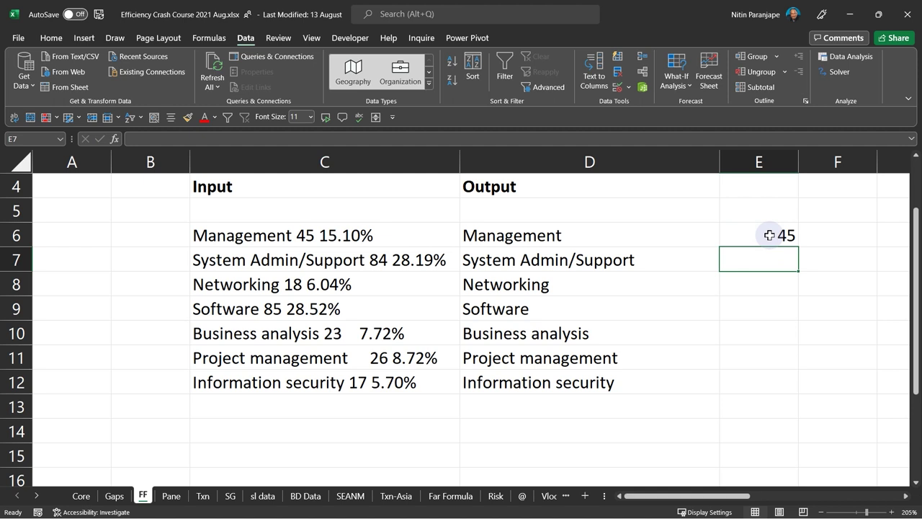
left_click(617, 57)
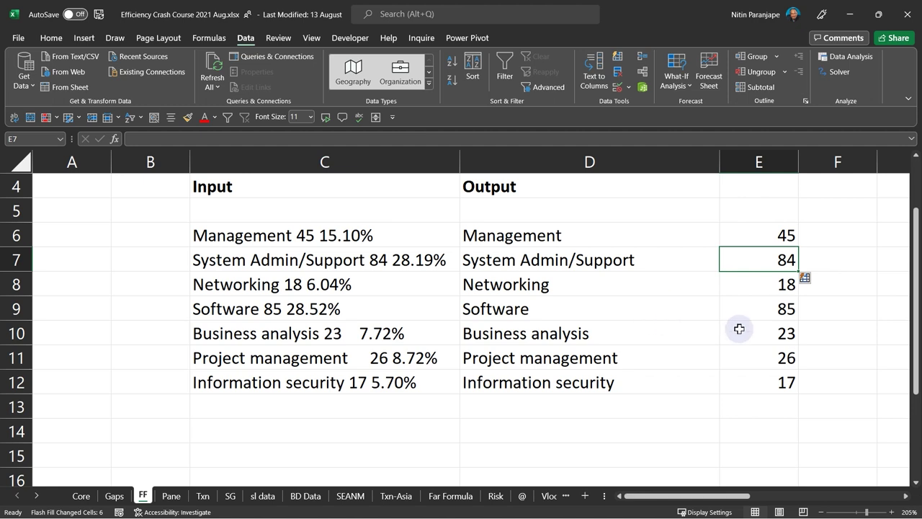
left_click(477, 257)
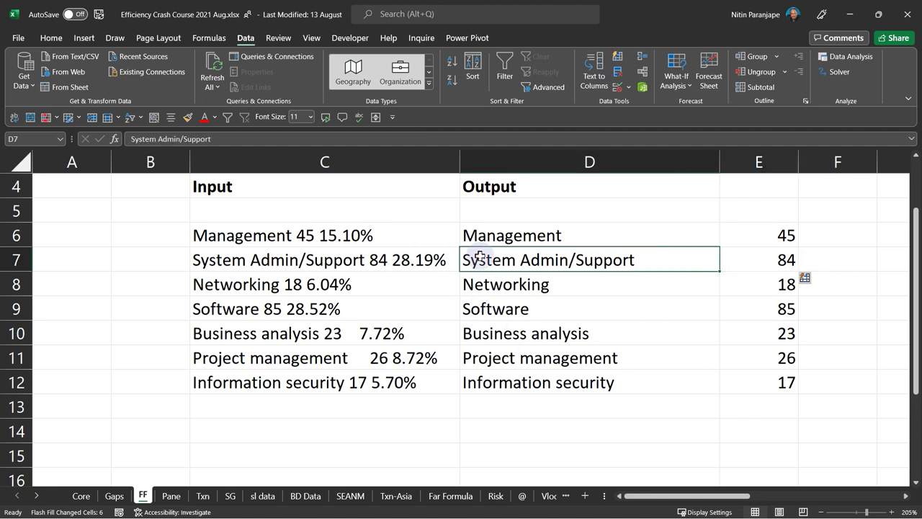
left_click_drag(378, 233, 747, 383)
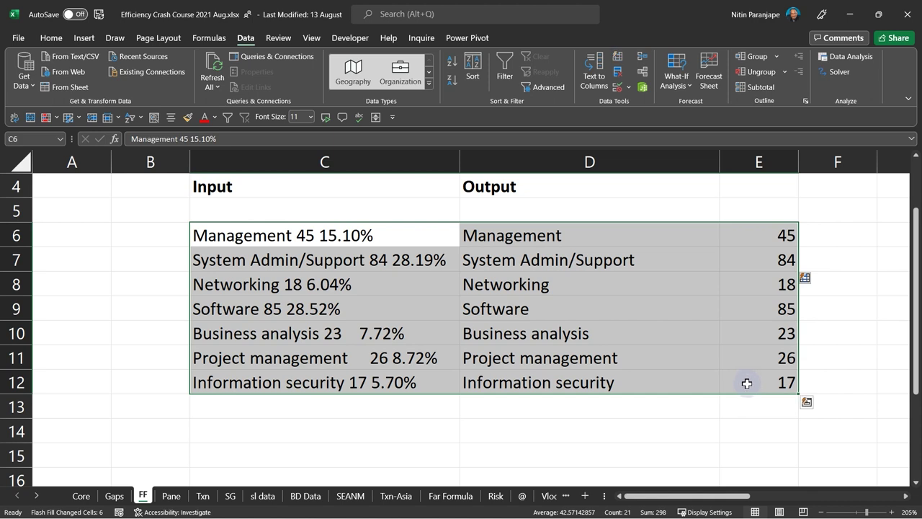
left_click(303, 410)
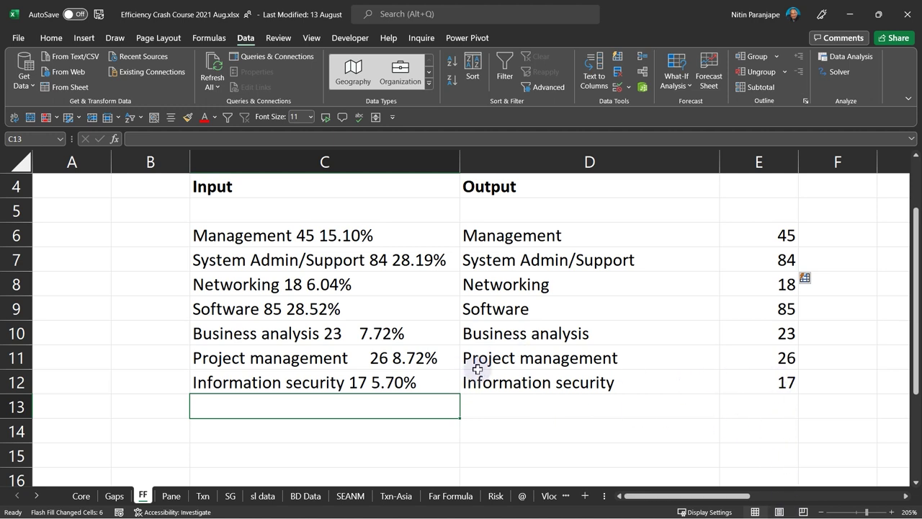
left_click_drag(481, 164, 723, 178)
key("Delete")
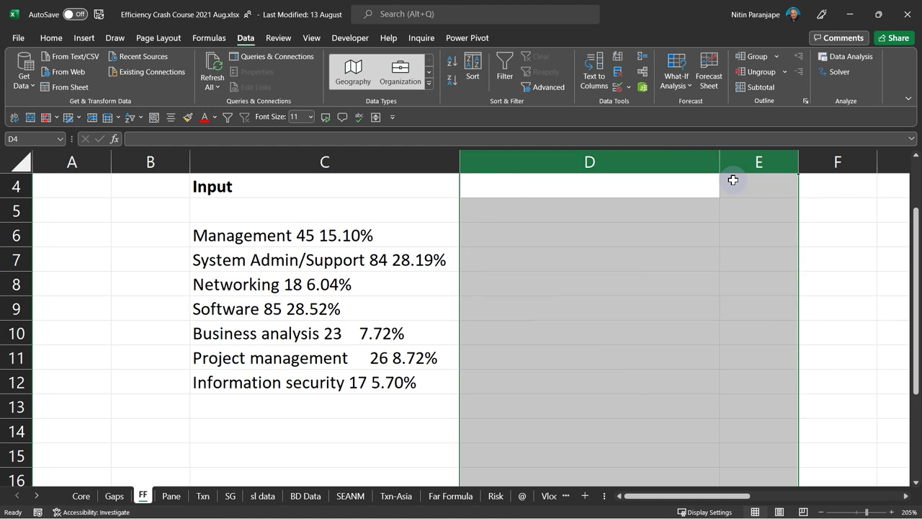
left_click(307, 316)
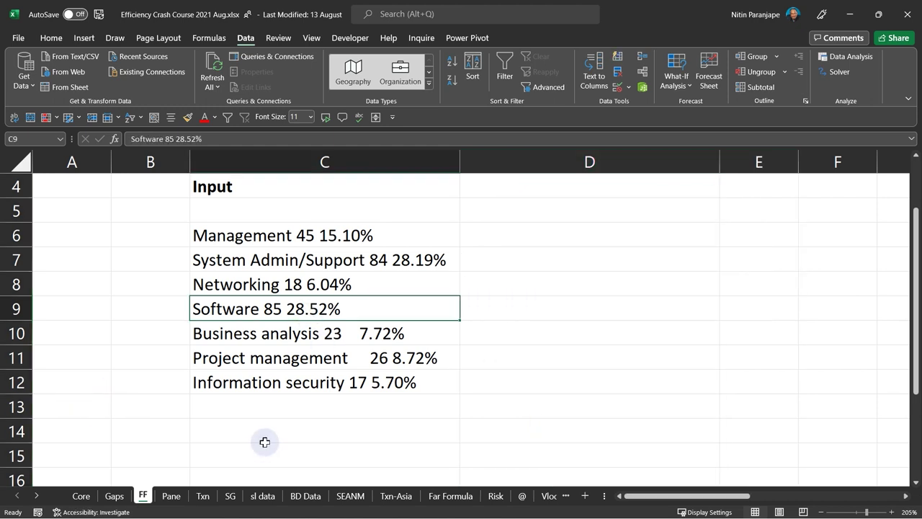
left_click(108, 242)
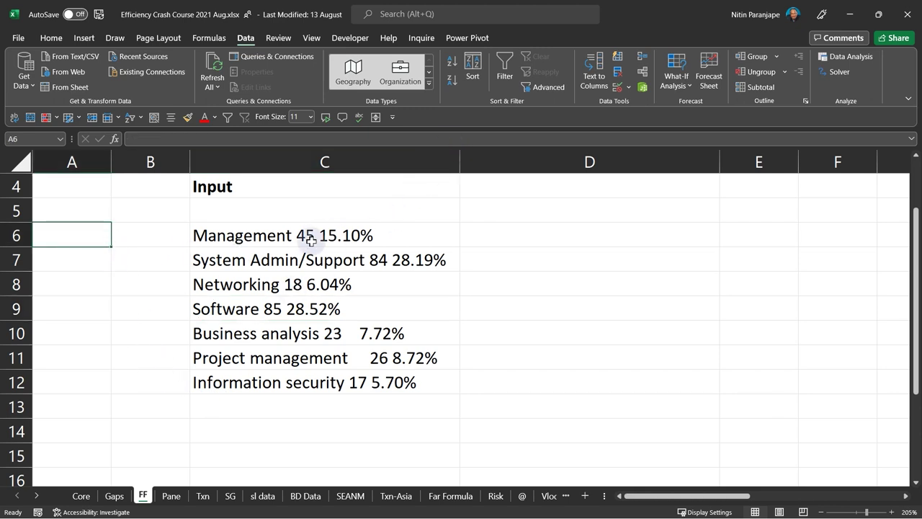
left_click(328, 216)
left_click(328, 241)
left_click_drag(327, 261, 333, 383)
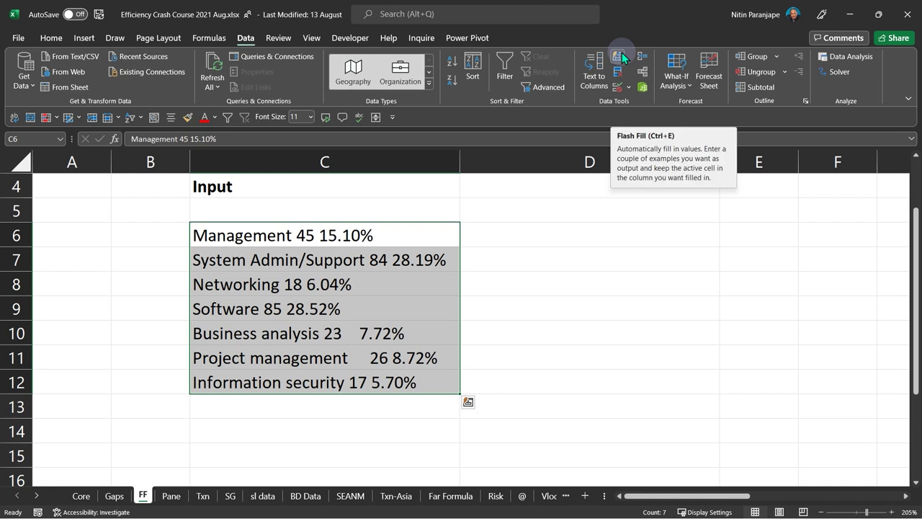
left_click(326, 284)
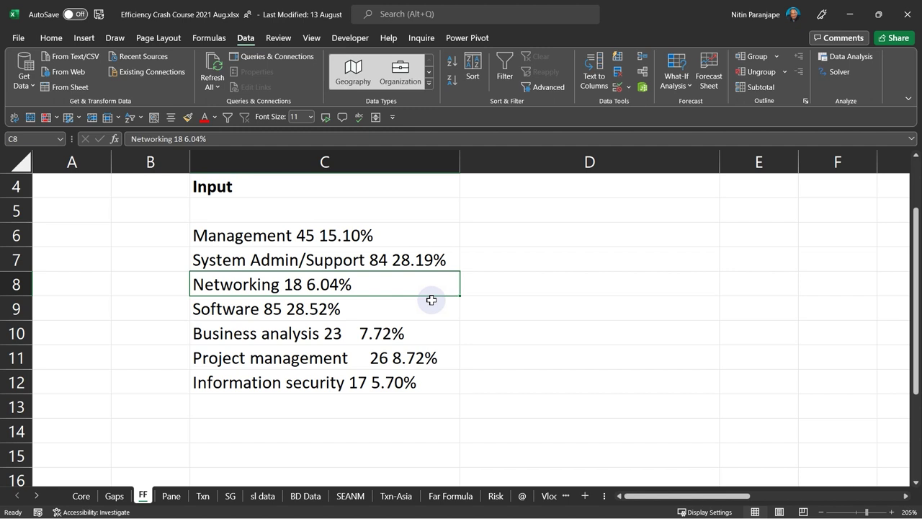
left_click(453, 238)
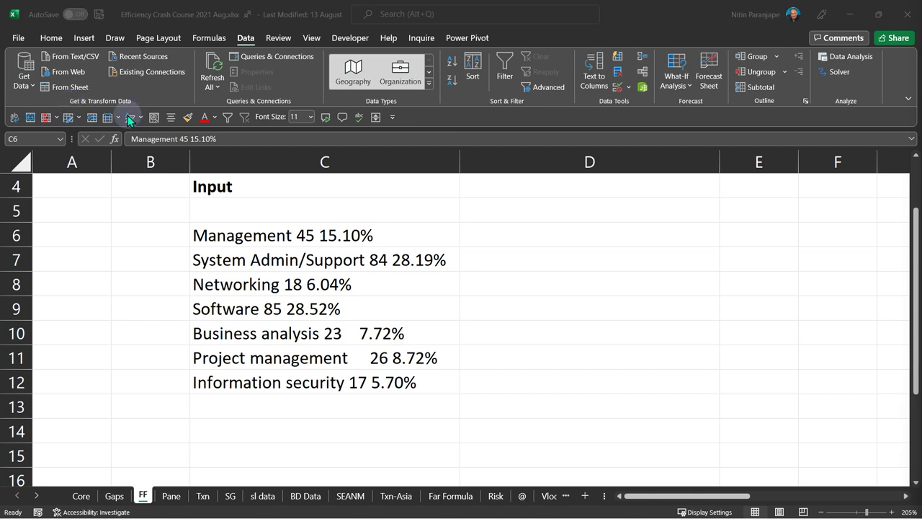
left_click(24, 86)
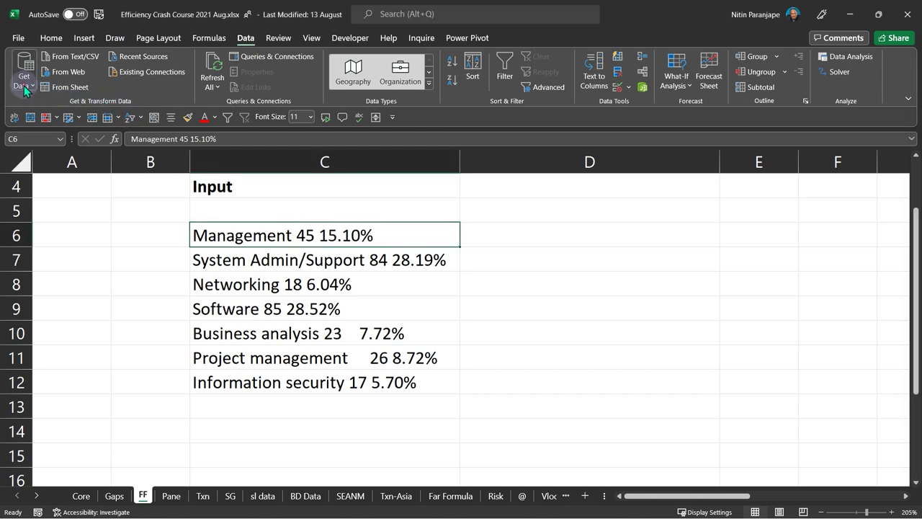
left_click(24, 86)
mouse_move(40, 118)
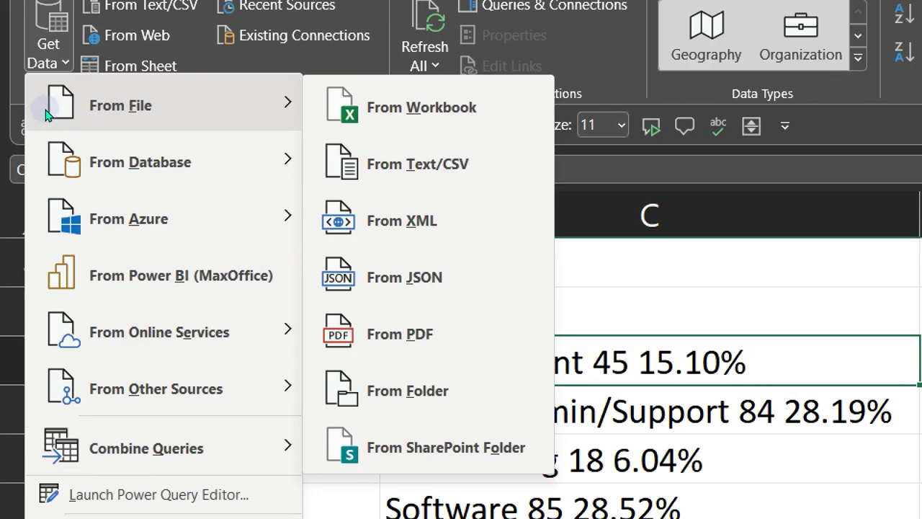
key("Down")
key("Down")
key("Down")
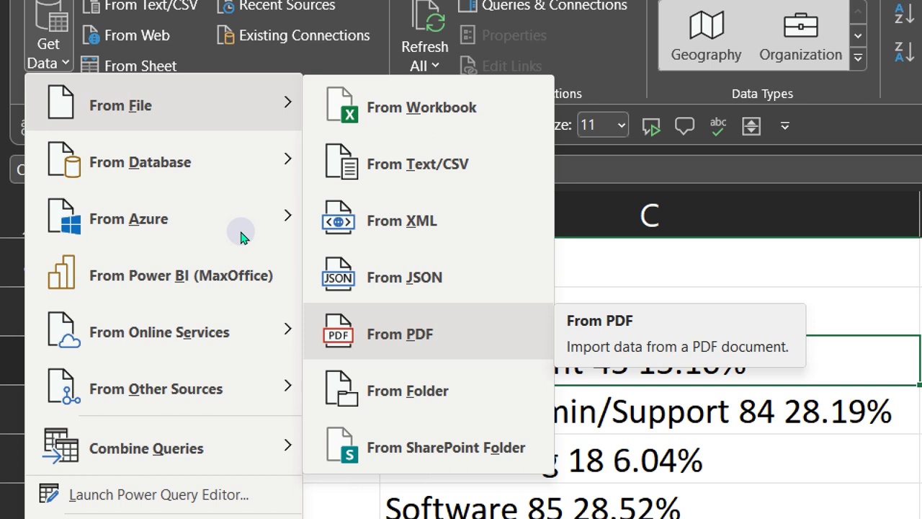
key("Down")
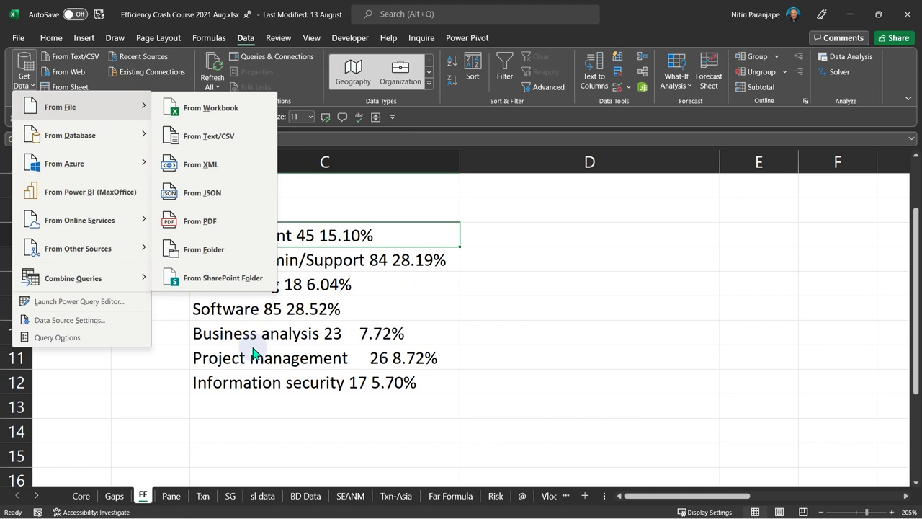
left_click(251, 349)
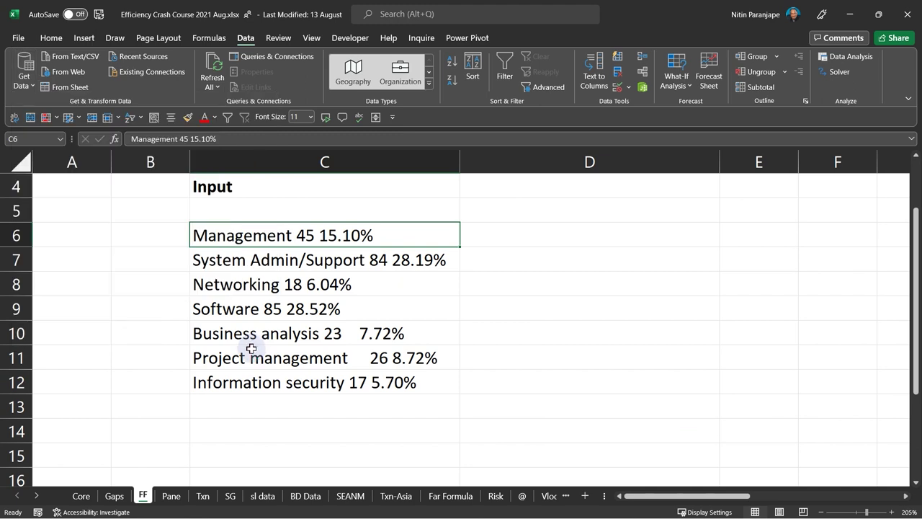
left_click(251, 349)
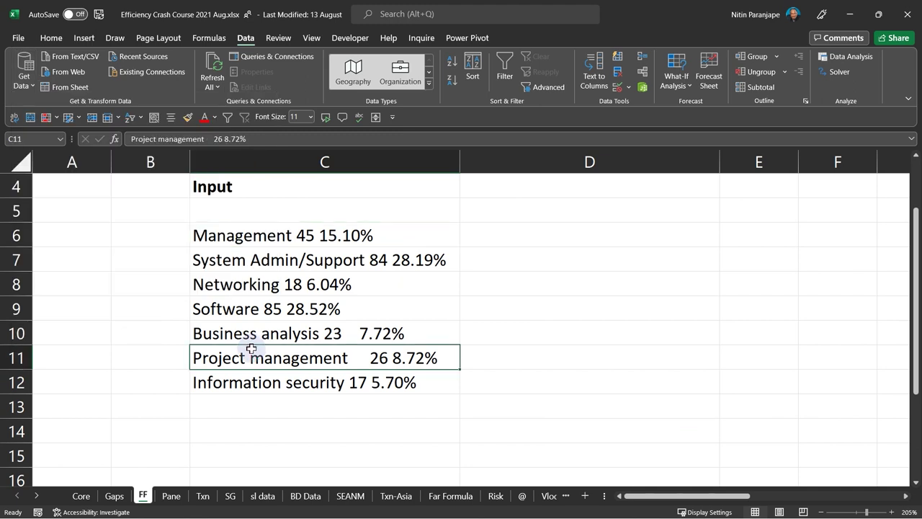
left_click(307, 307)
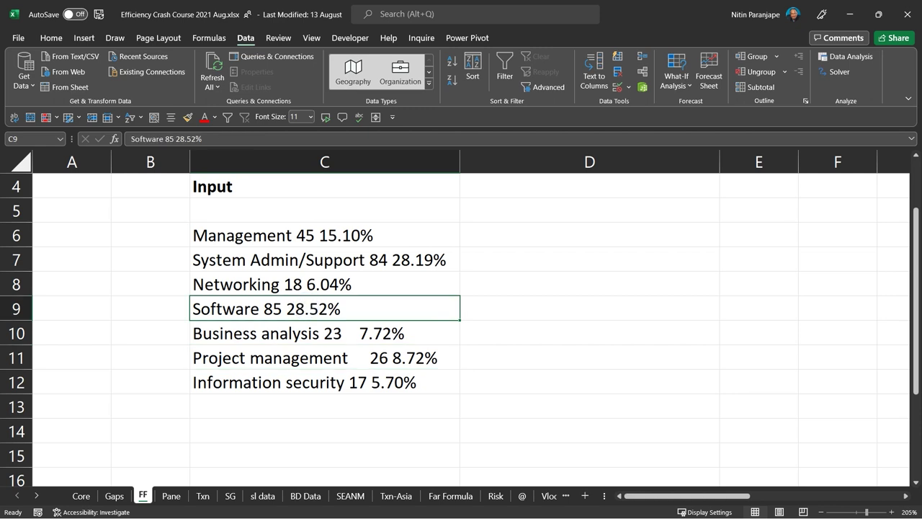
key("alt+Tab")
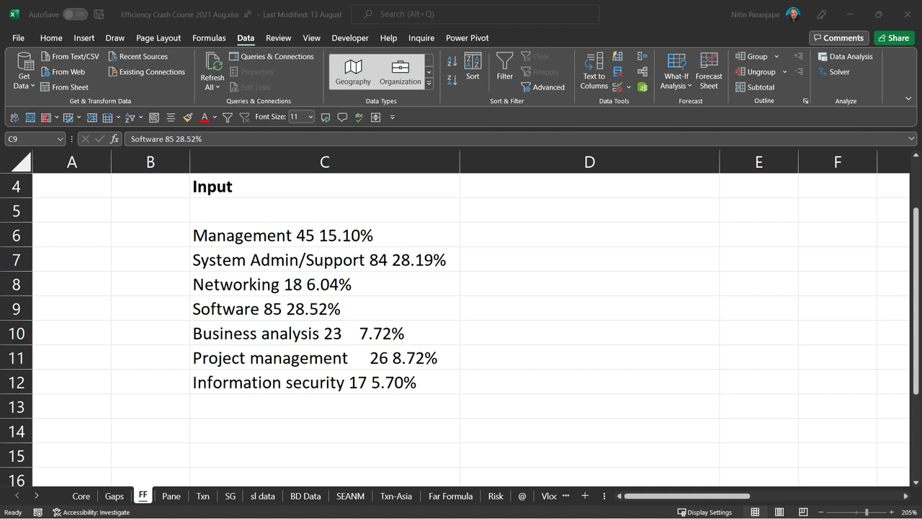
left_click(432, 317)
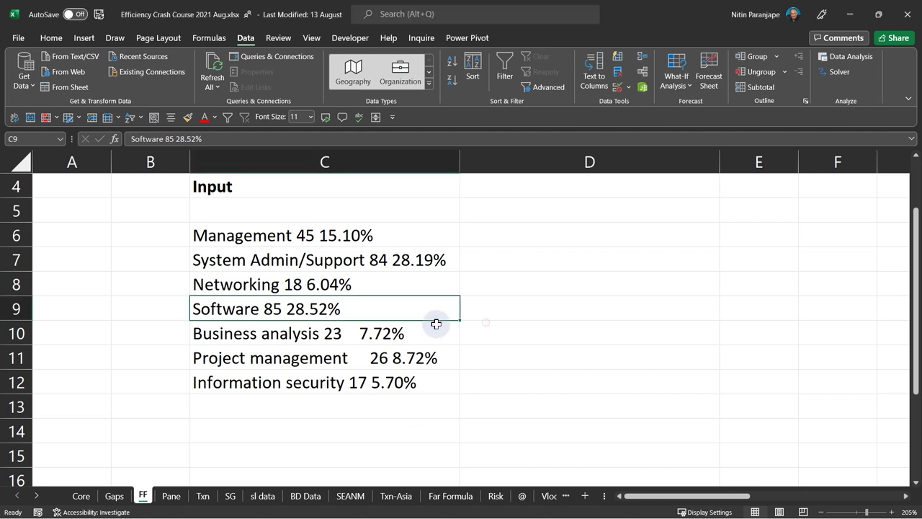
left_click(740, 328)
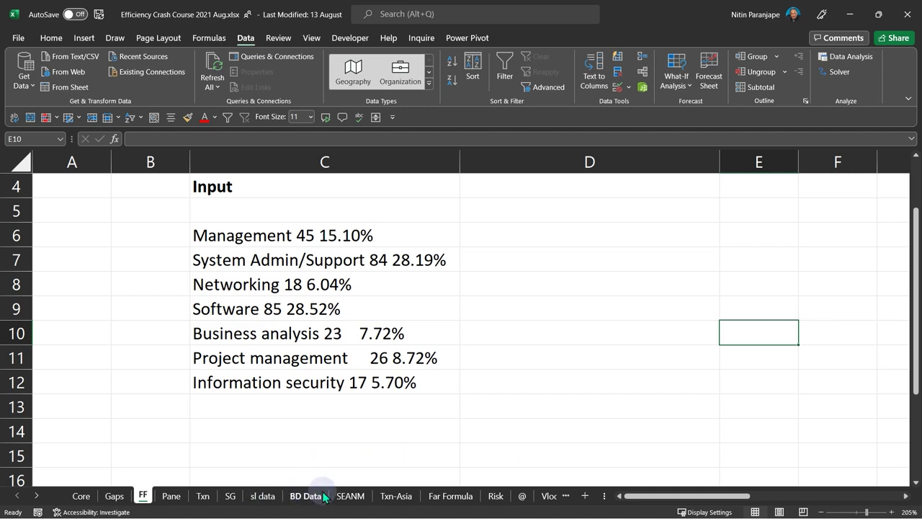
- Switch to the Txn sheet and inspect its heading cells and the Year formula in D10
left_click(203, 495)
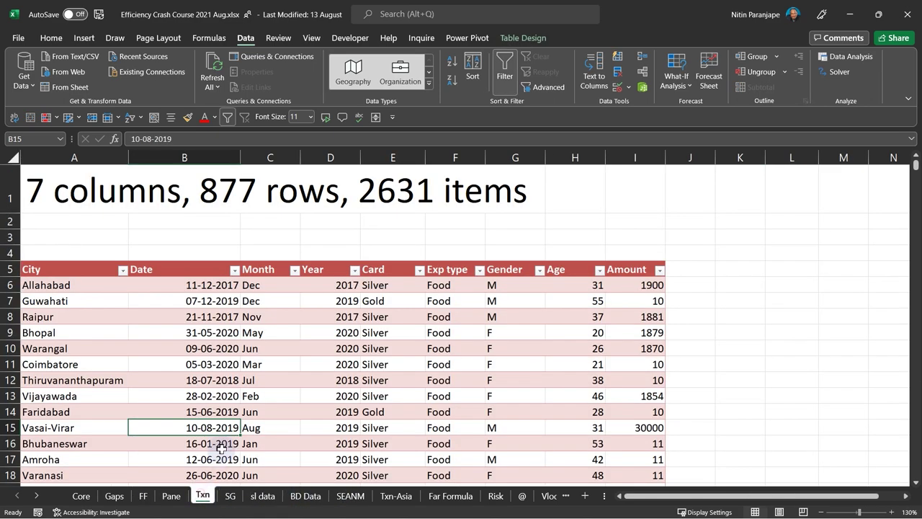
left_click(72, 188)
left_click(245, 189)
left_click(433, 187)
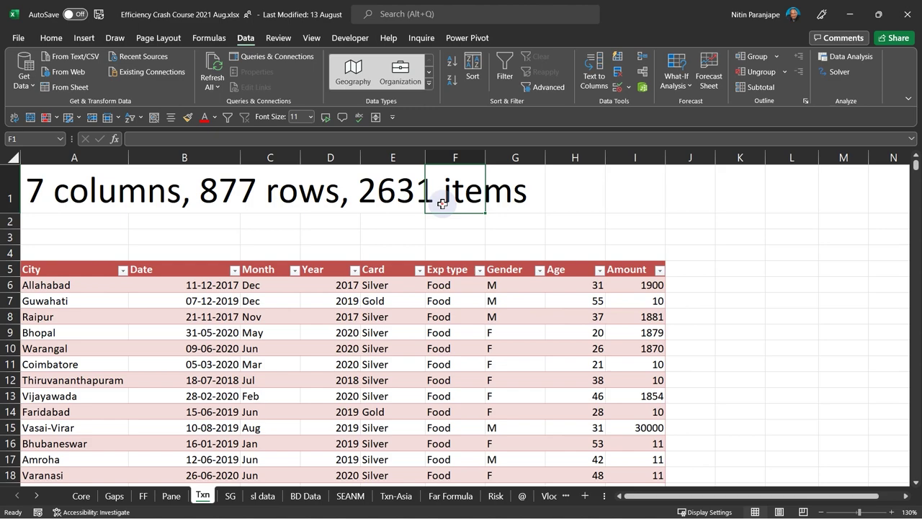
left_click(308, 352)
- Check the Month formula in C64, return to the first date 11-12-2017, and select H9
scroll(307, 350, "down", 18)
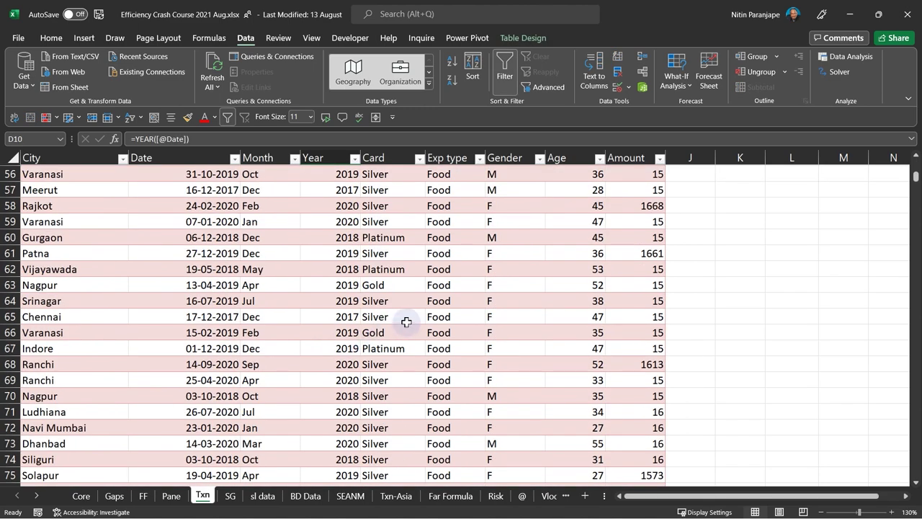
left_click(271, 300)
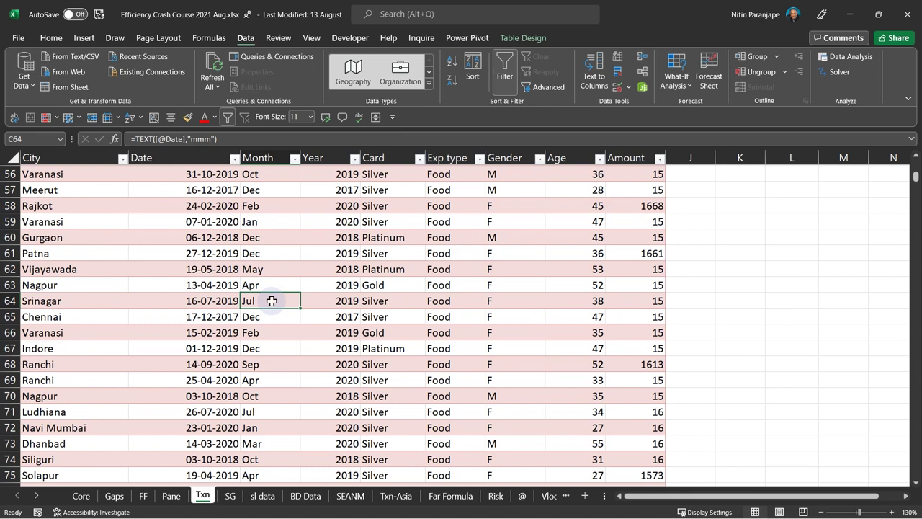
key("ctrl+Up")
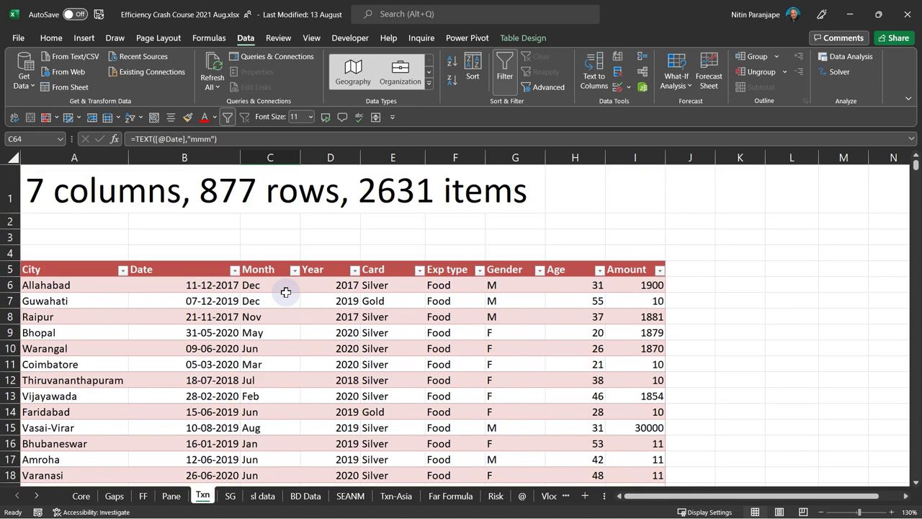
left_click(135, 292)
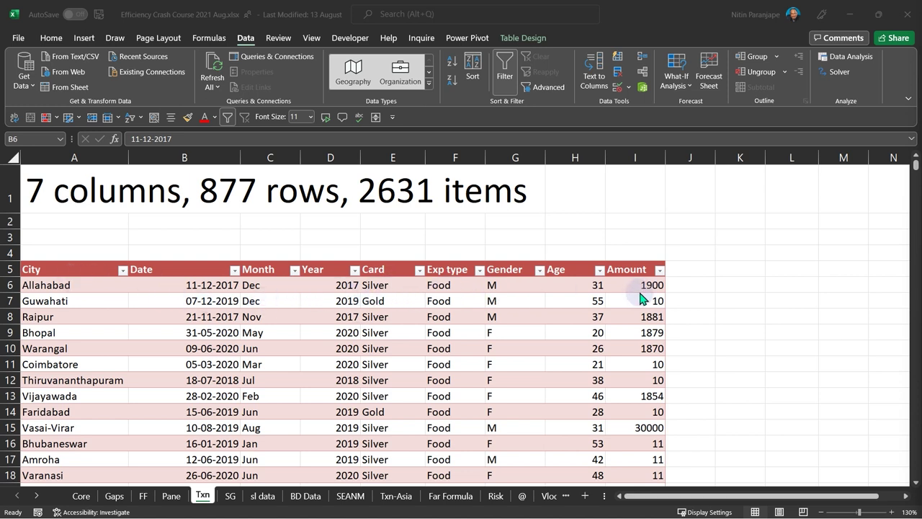
key("F2")
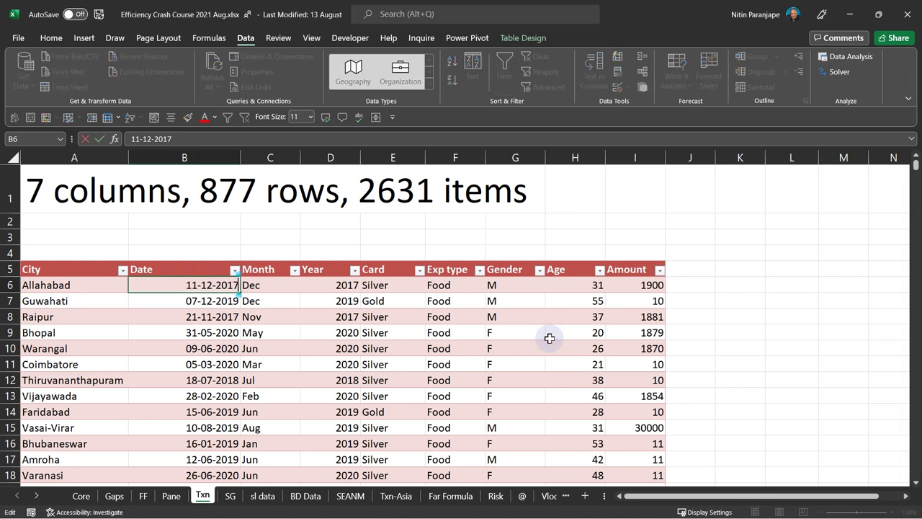
key("Escape")
left_click(547, 336)
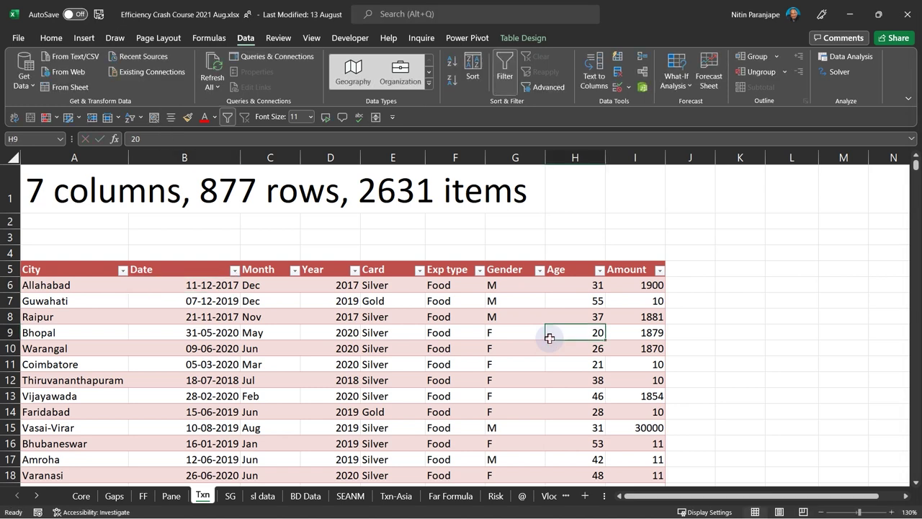
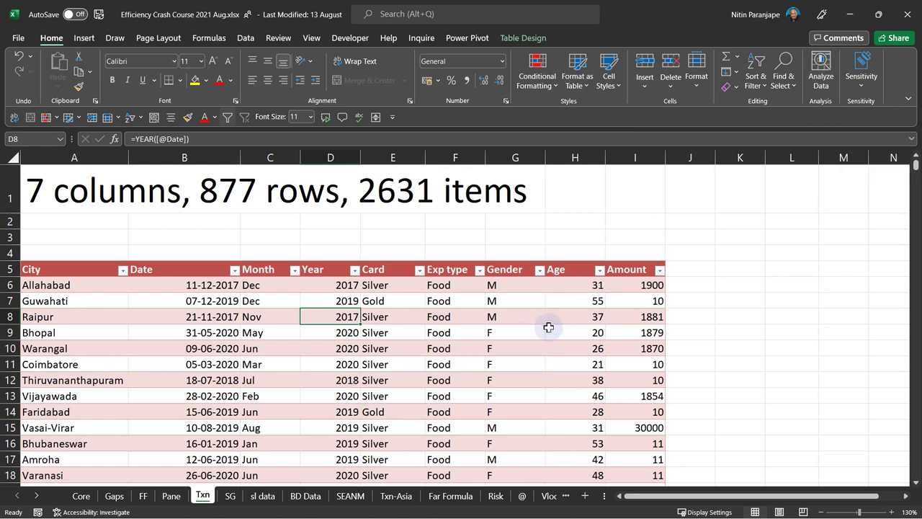
- Run Analyze Data on the Txn table and browse its insight cards, such as Amount by Month
left_click(553, 330)
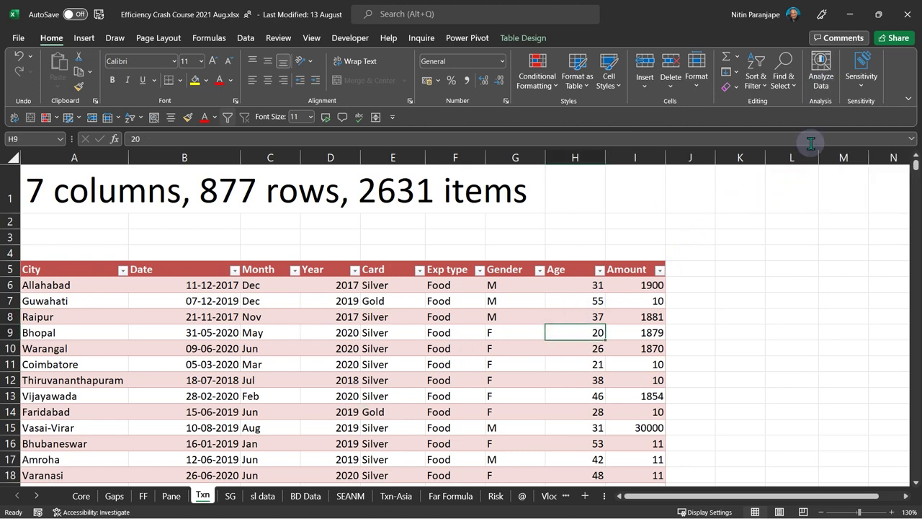
left_click(819, 81)
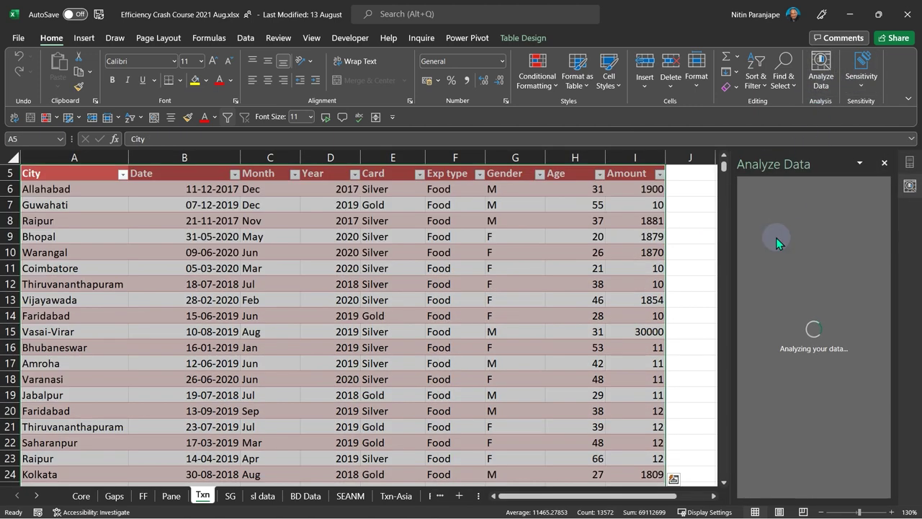
scroll(827, 332, "down", 3)
scroll(827, 332, "down", 1)
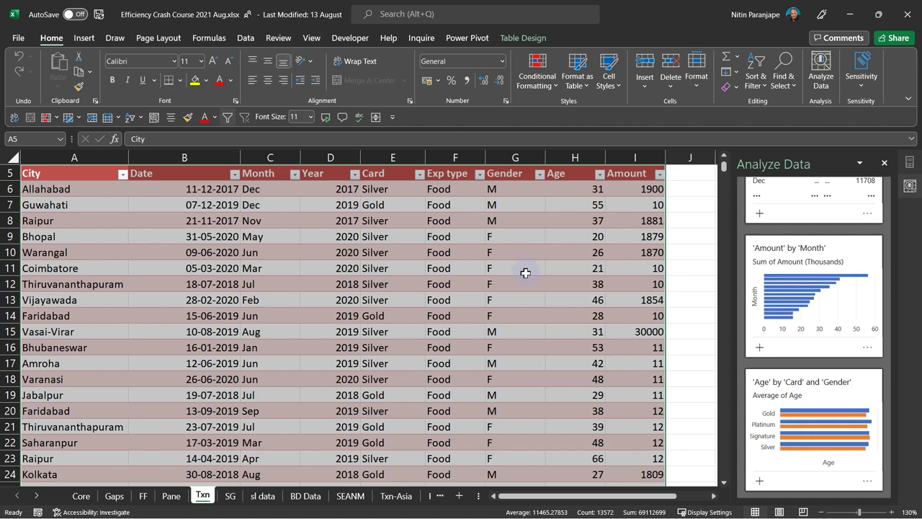
scroll(798, 305, "down", 3)
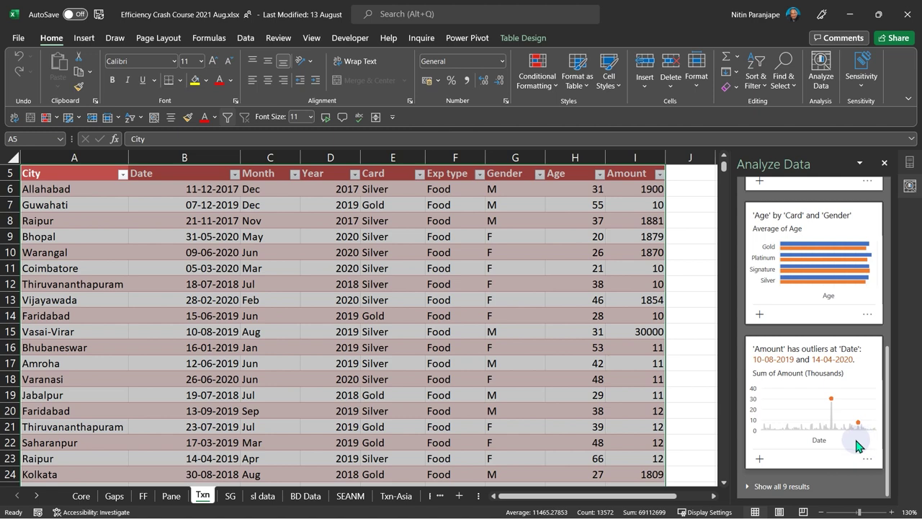
- Load all 9 Txn insights, scroll through them, and select the Month formula cell C13
left_click(784, 486)
scroll(806, 472, "down", 3)
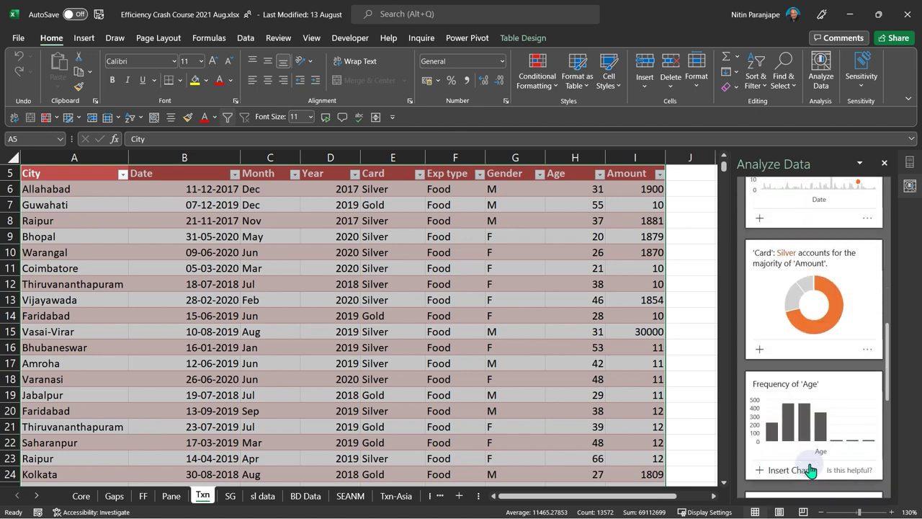
scroll(814, 464, "down", 3)
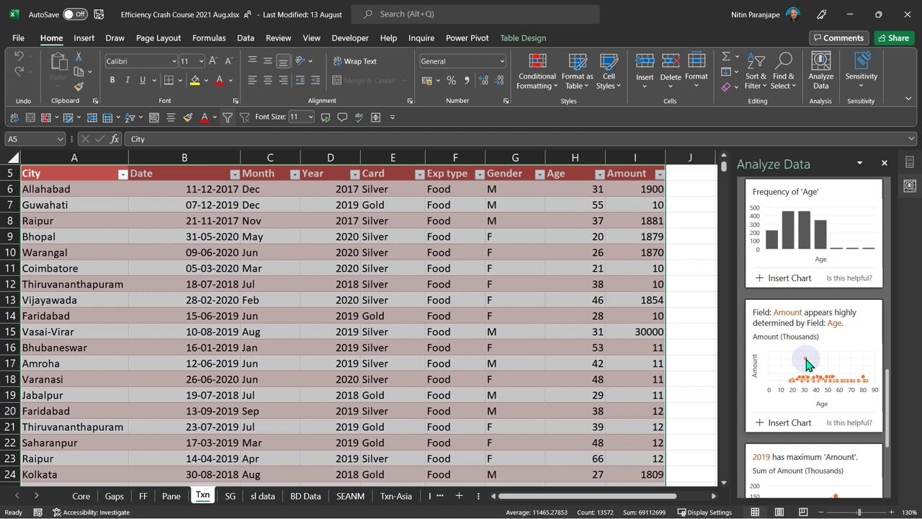
scroll(805, 362, "down", 3)
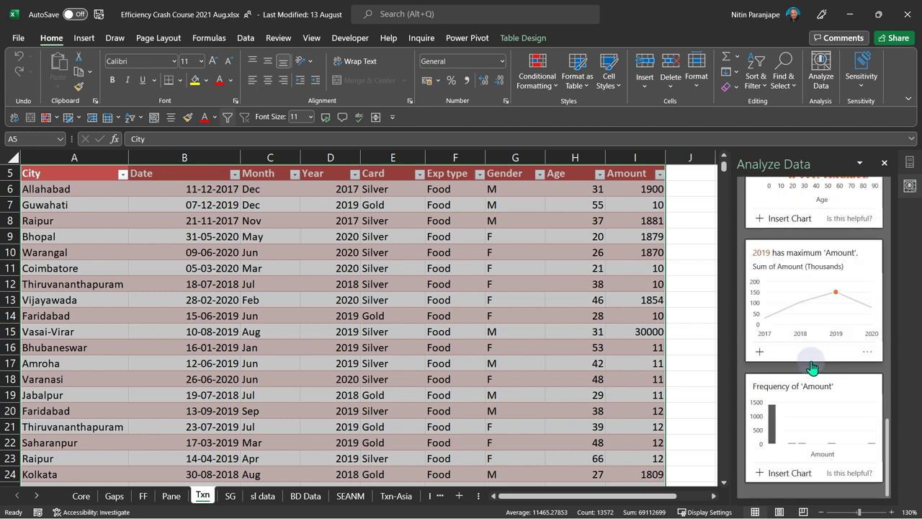
left_click(394, 432)
left_click(295, 292)
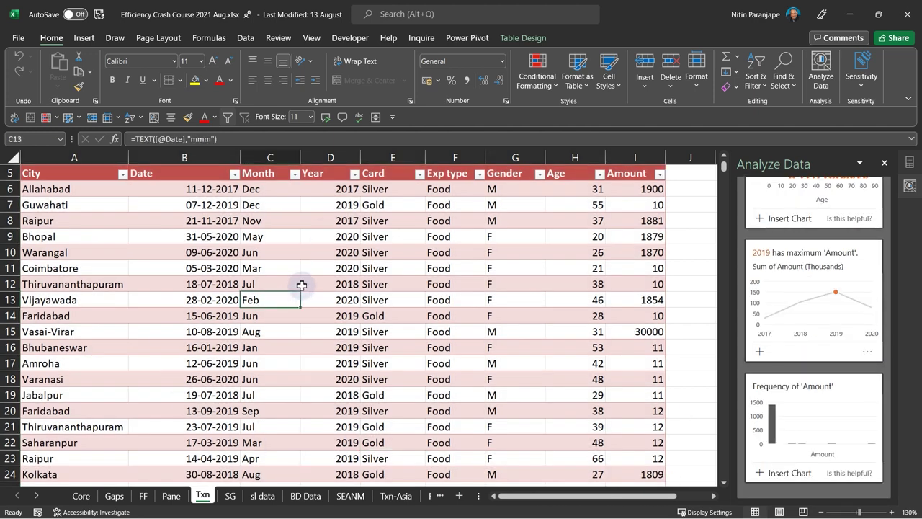
- On the sl data sheet, run Analyze Data and load all 36 suggested insights
left_click(262, 496)
left_click(250, 349)
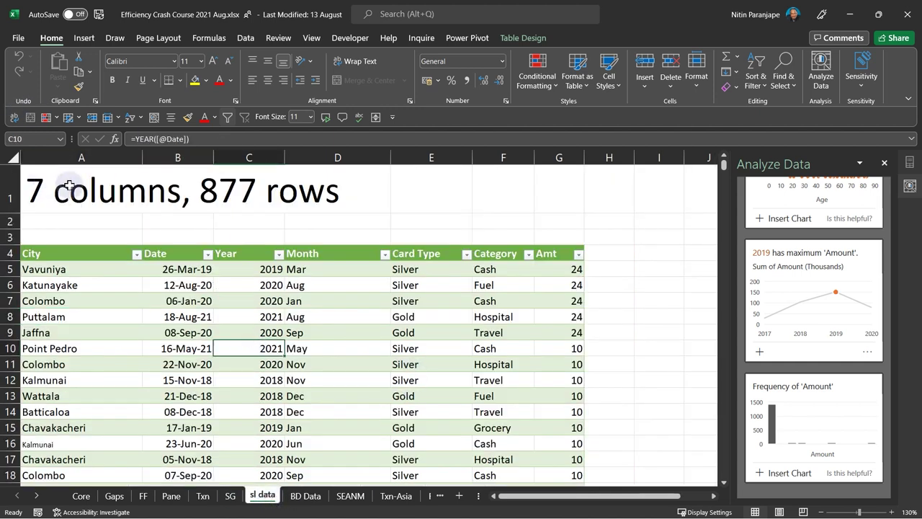
left_click(320, 299)
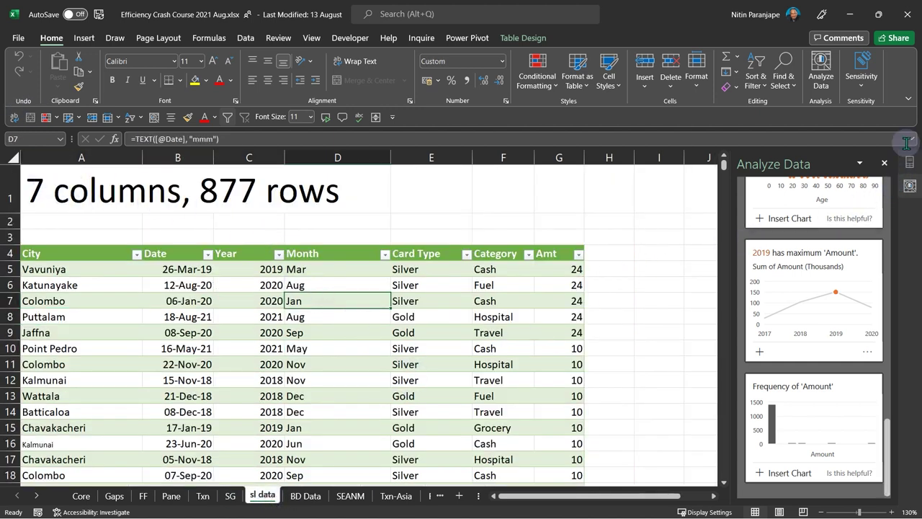
left_click(812, 67)
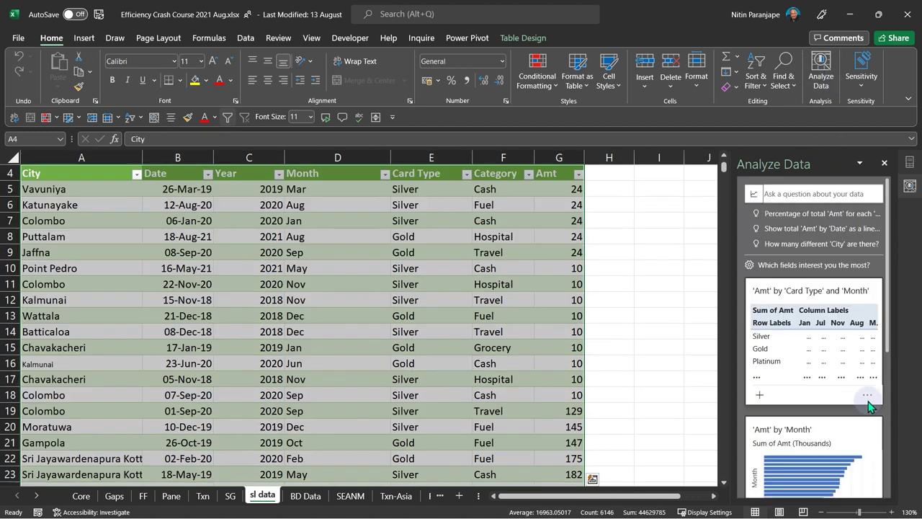
scroll(868, 402, "down", 5)
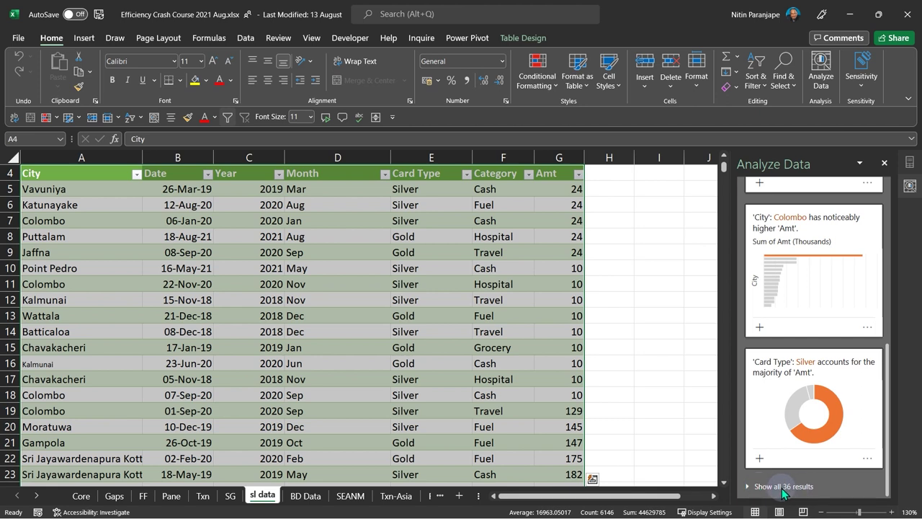
left_click(783, 487)
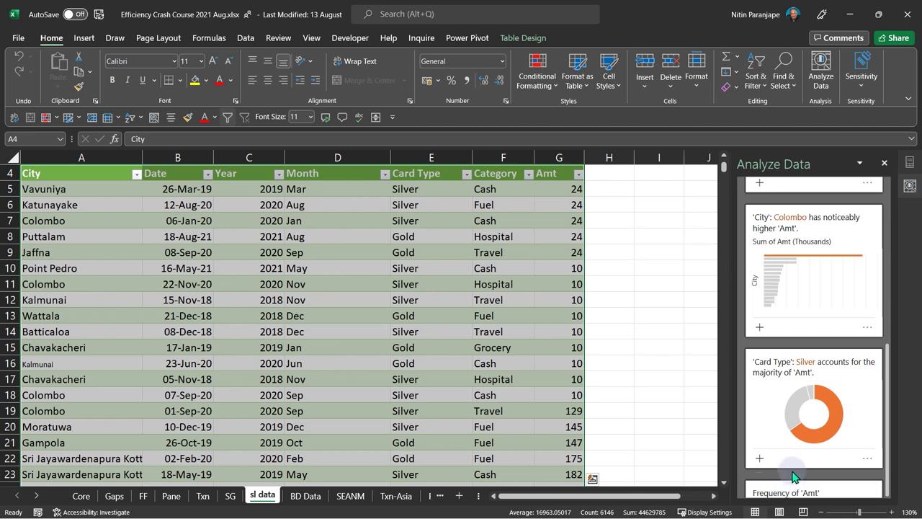
scroll(790, 441, "down", 3)
scroll(790, 441, "down", 3)
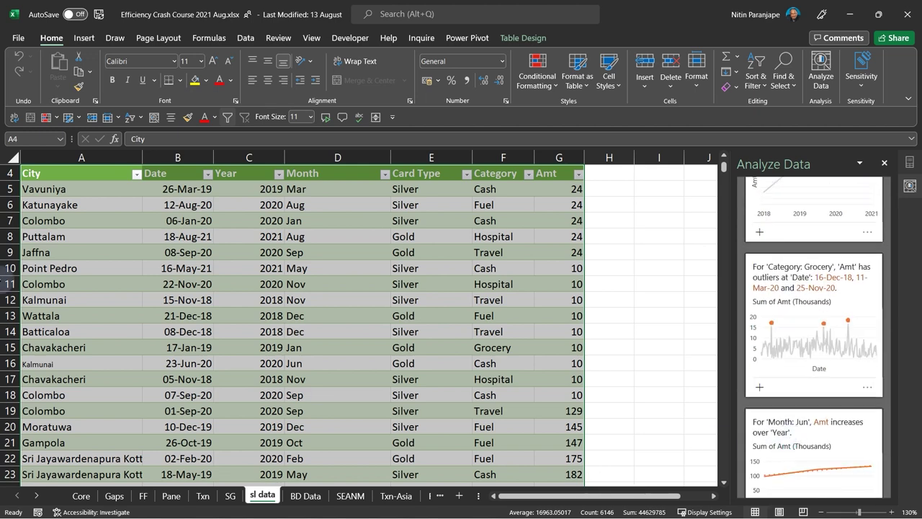
left_click(360, 346)
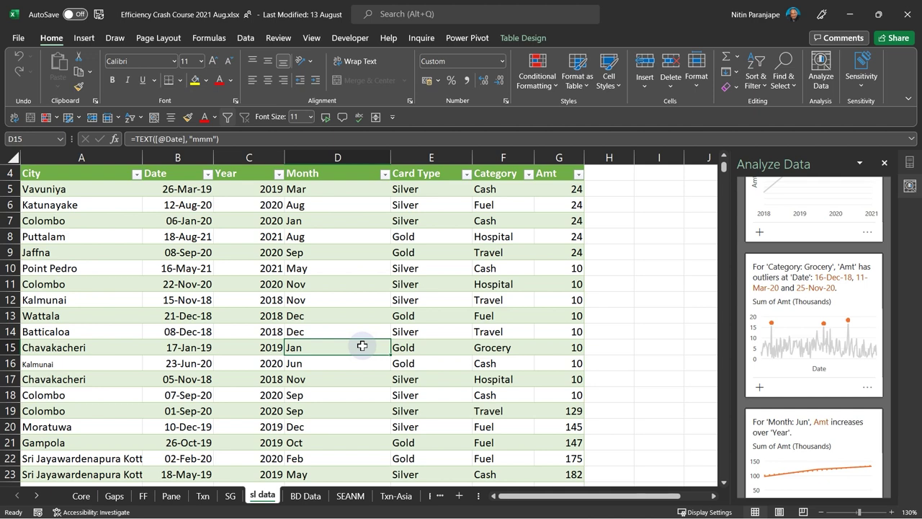
- Browse the sl data insights and bring up suggested questions in the Ask a question box
scroll(777, 397, "down", 3)
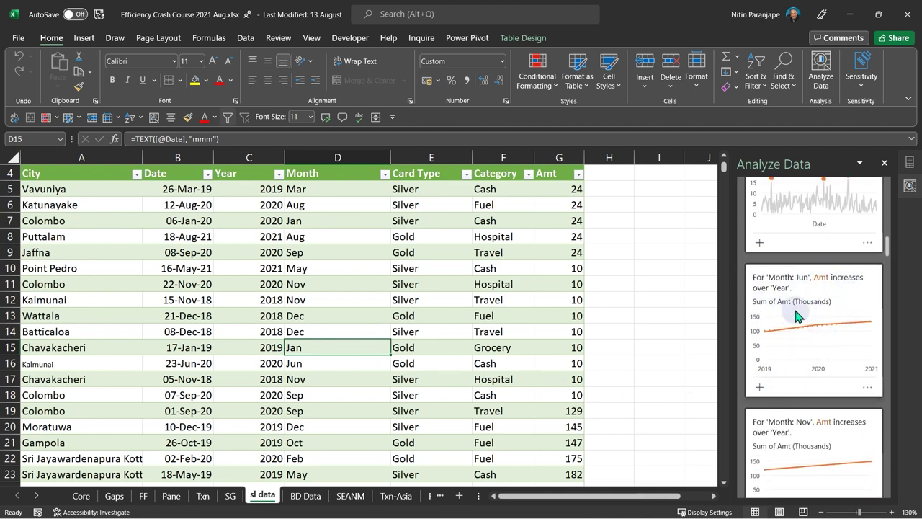
scroll(801, 375, "down", 4)
scroll(801, 374, "down", 3)
scroll(805, 374, "down", 6)
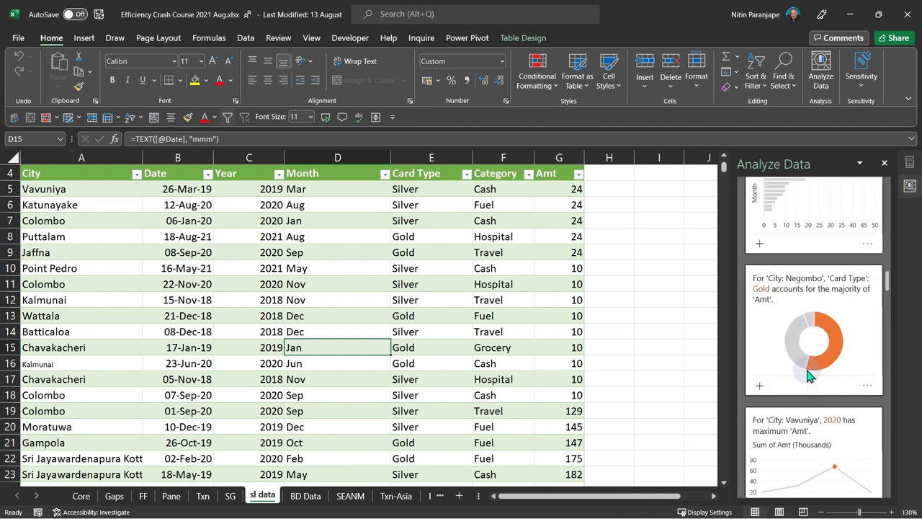
scroll(807, 374, "down", 5)
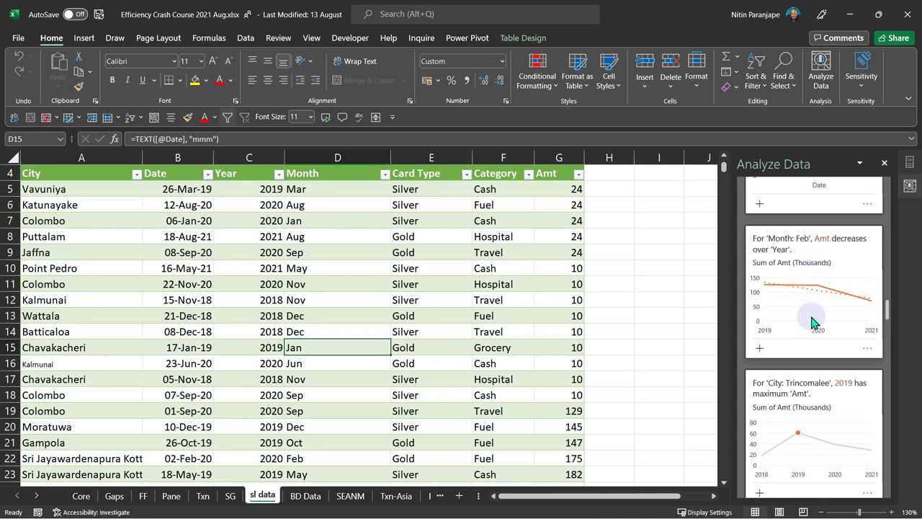
scroll(812, 317, "down", 10)
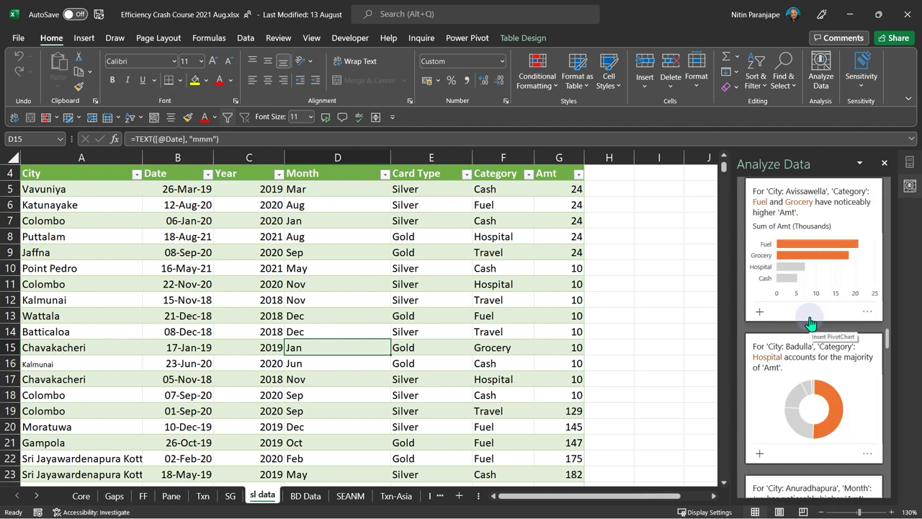
left_click(387, 300)
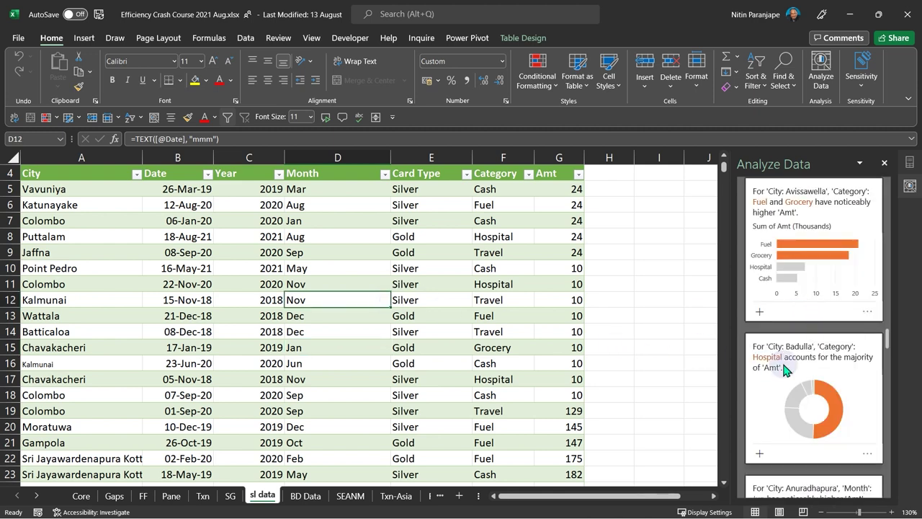
scroll(808, 366, "down", 5)
scroll(808, 366, "up", 15)
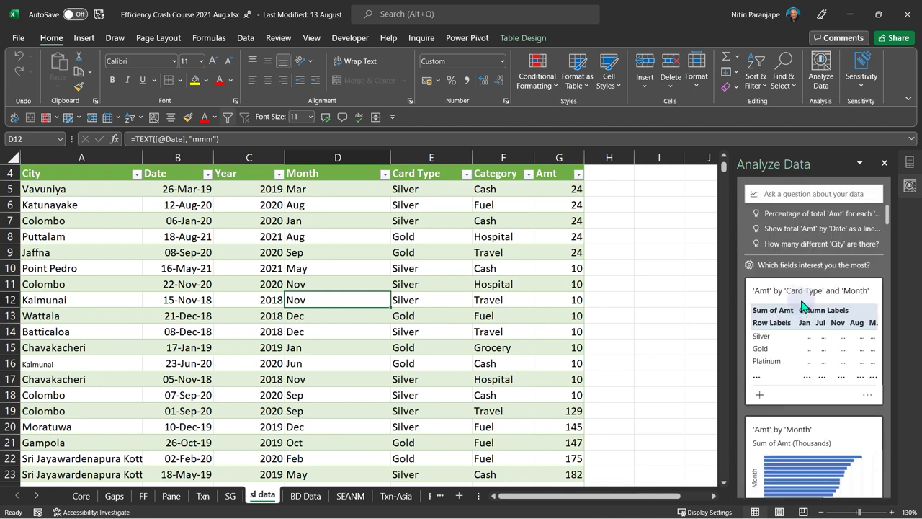
left_click(791, 194)
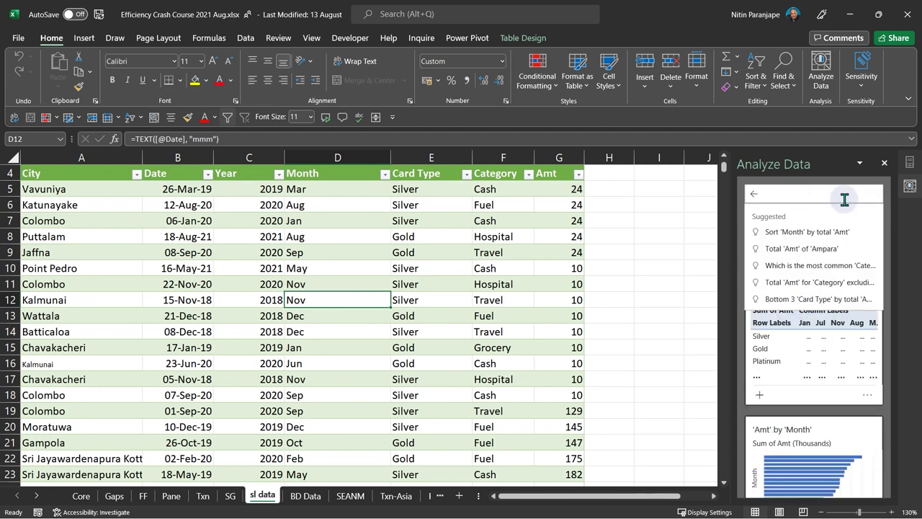
- From Txn's Analyze Data, insert the average Age by Month excluding Jan pivot as a new sheet
left_click(200, 497)
left_click(215, 314)
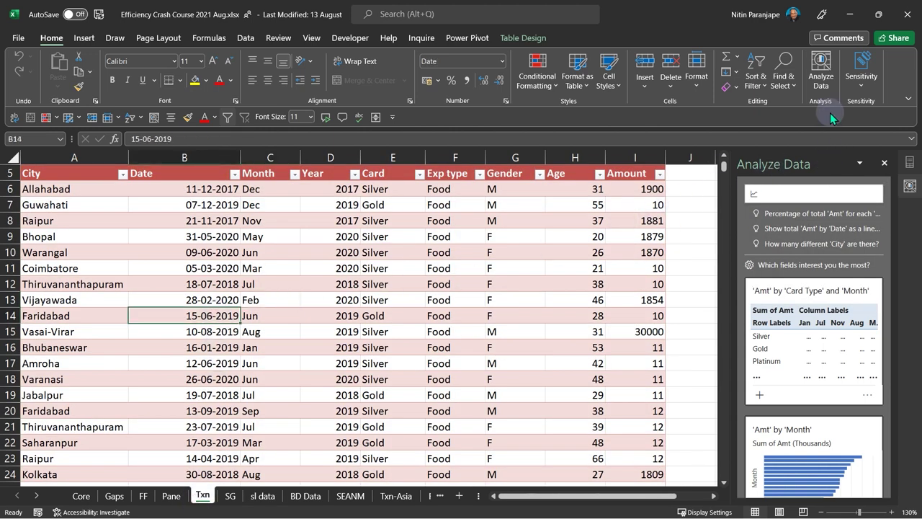
left_click(820, 70)
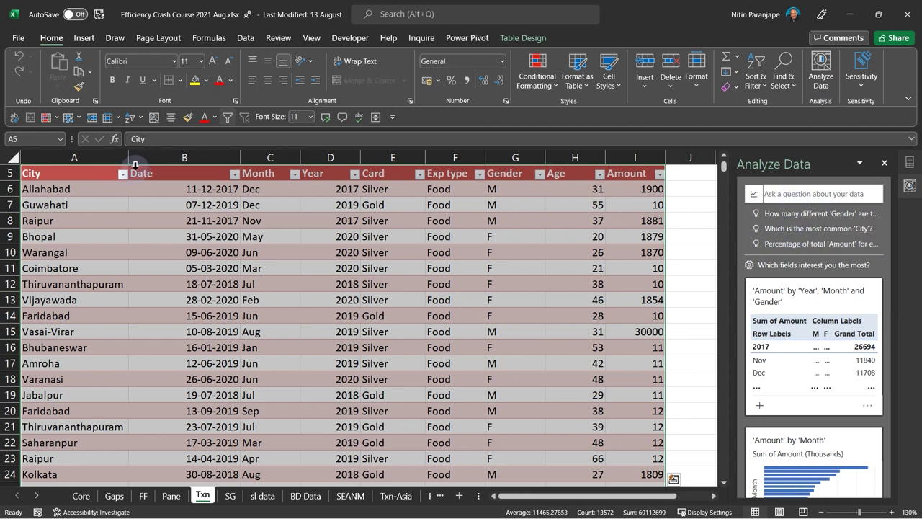
left_click(786, 193)
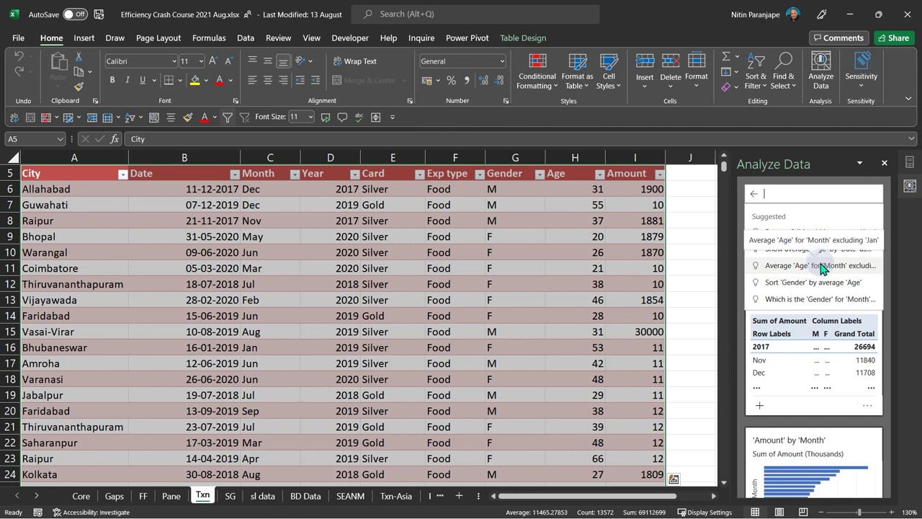
left_click(821, 266)
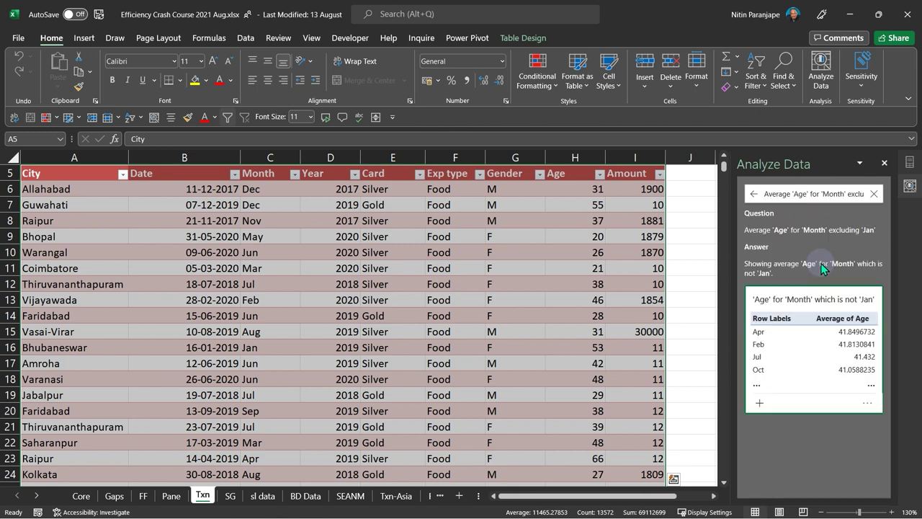
left_click(759, 406)
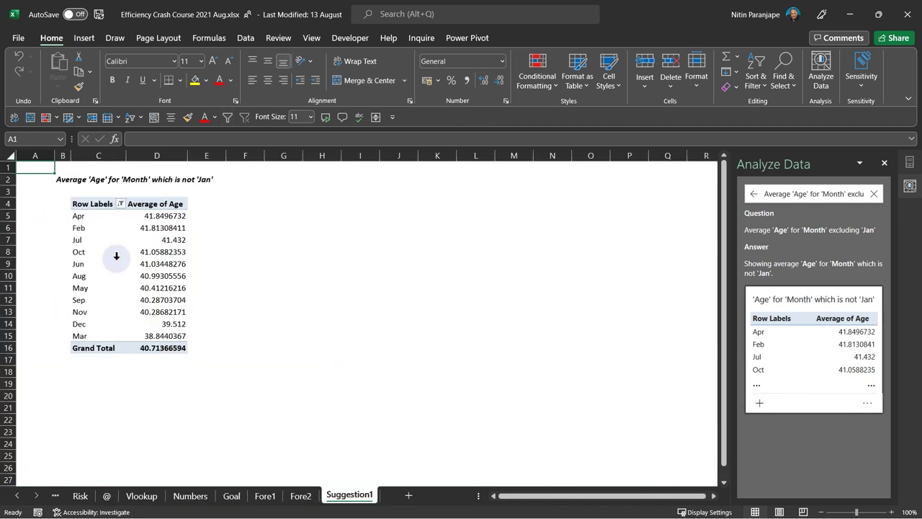
- Inspect the Suggestion1 pivot values and return Analyze Data to its default question suggestions
left_click(116, 256)
left_click(171, 286)
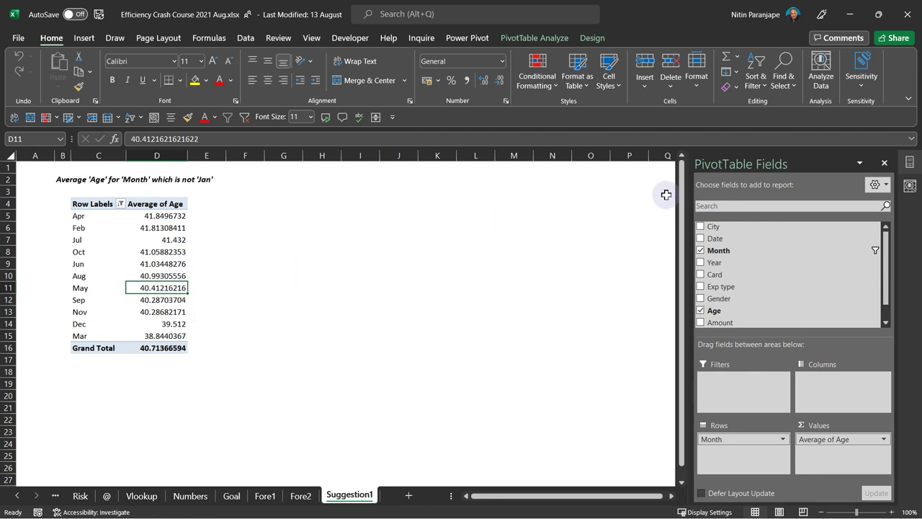
left_click(910, 162)
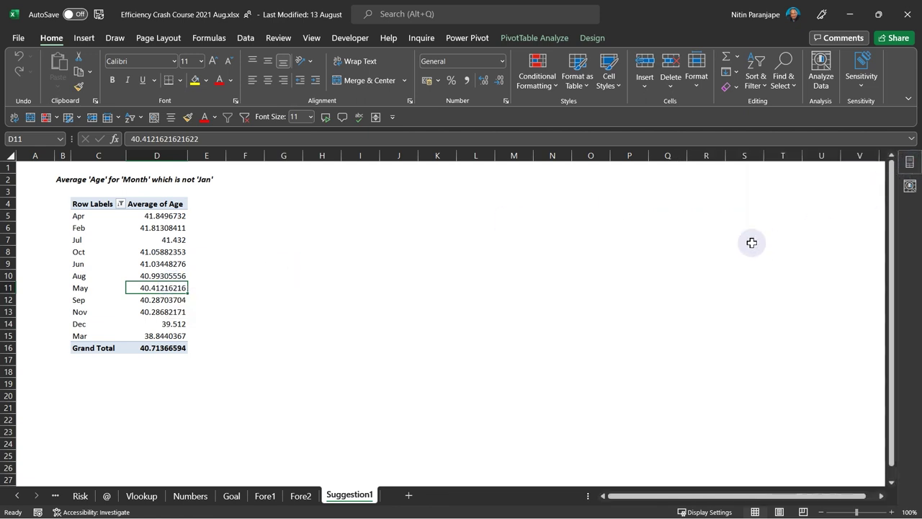
left_click(910, 164)
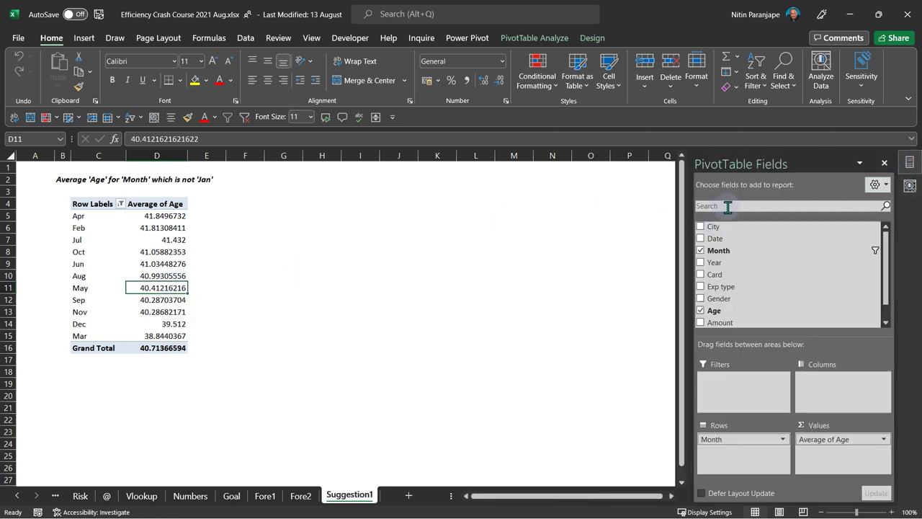
left_click(910, 185)
left_click(753, 194)
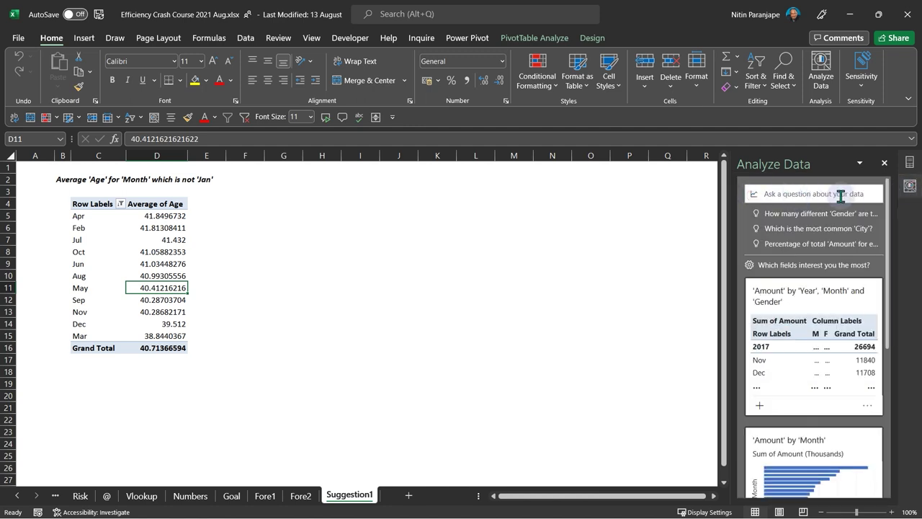
- Ask Analyze Data the question 'top 3 city by amount'
left_click(787, 194)
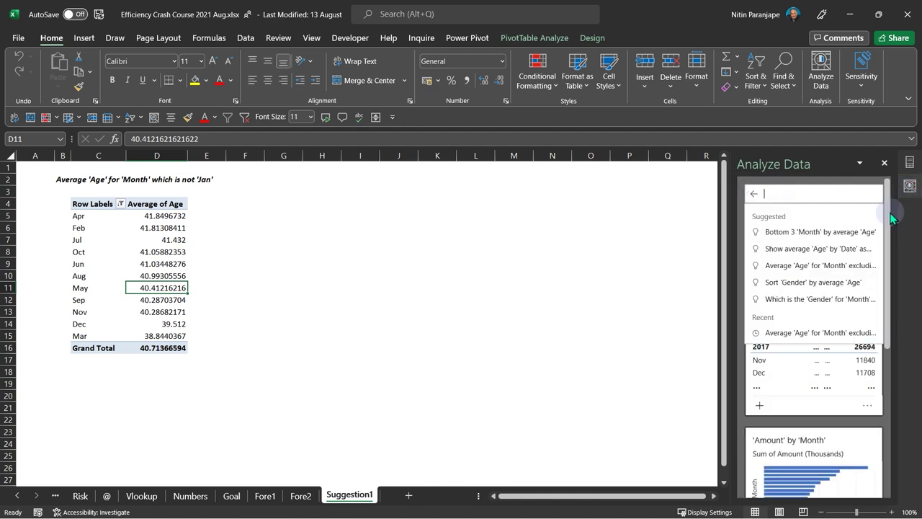
type("tio")
key("BackSpace")
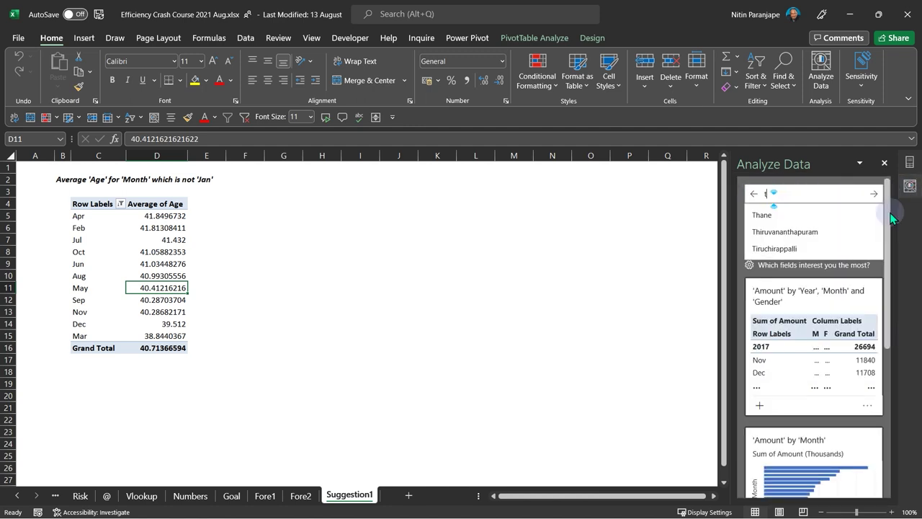
type("op 3")
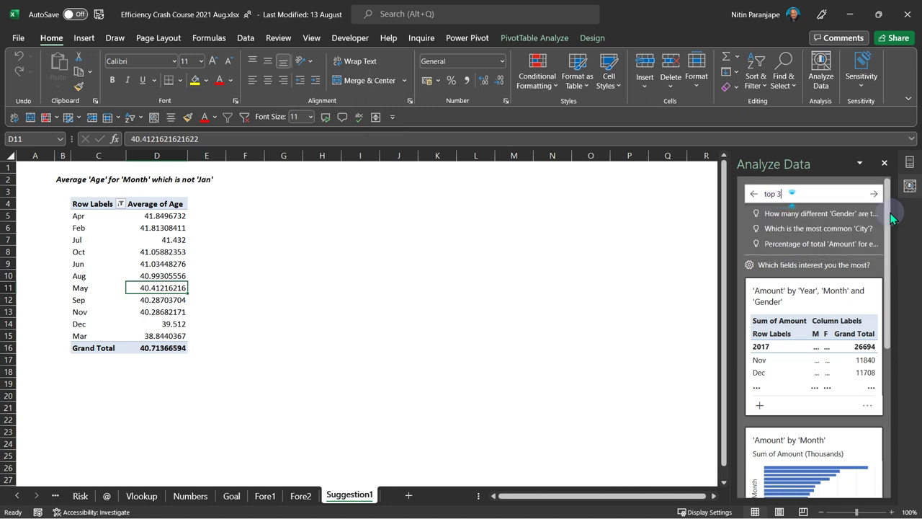
type(" city by amount")
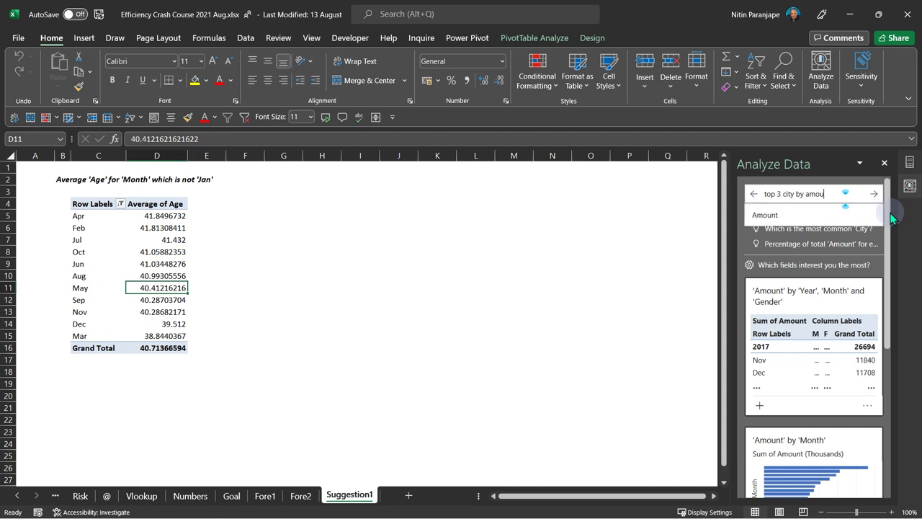
key("Return")
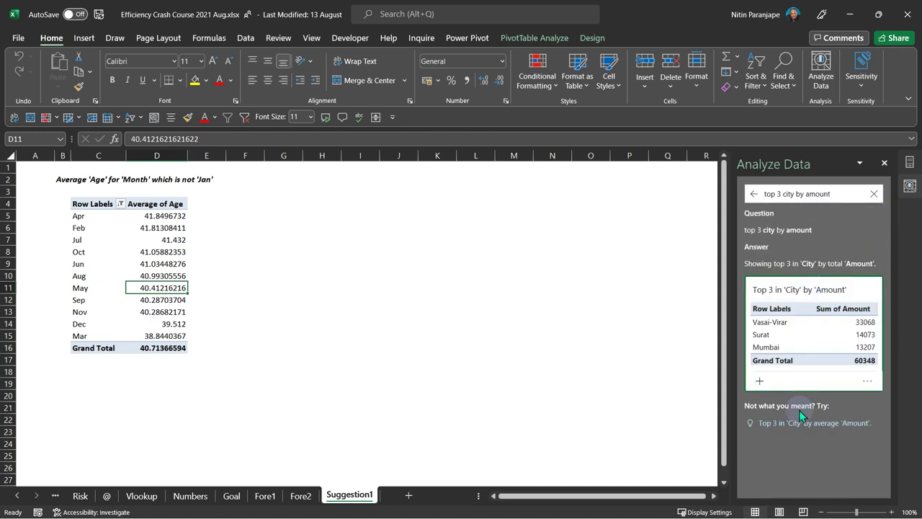
- Close the answer and field list panes and go to the Risk sheet, selecting D9
left_click(884, 163)
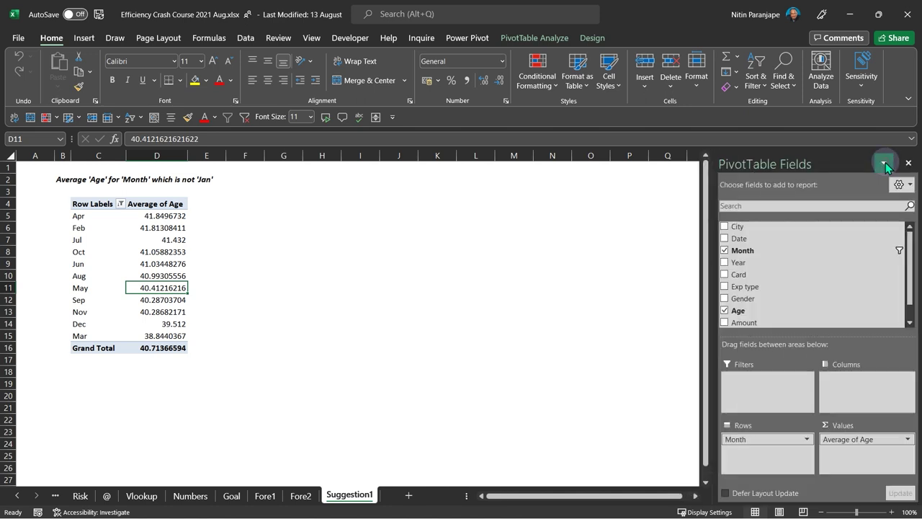
left_click(883, 160)
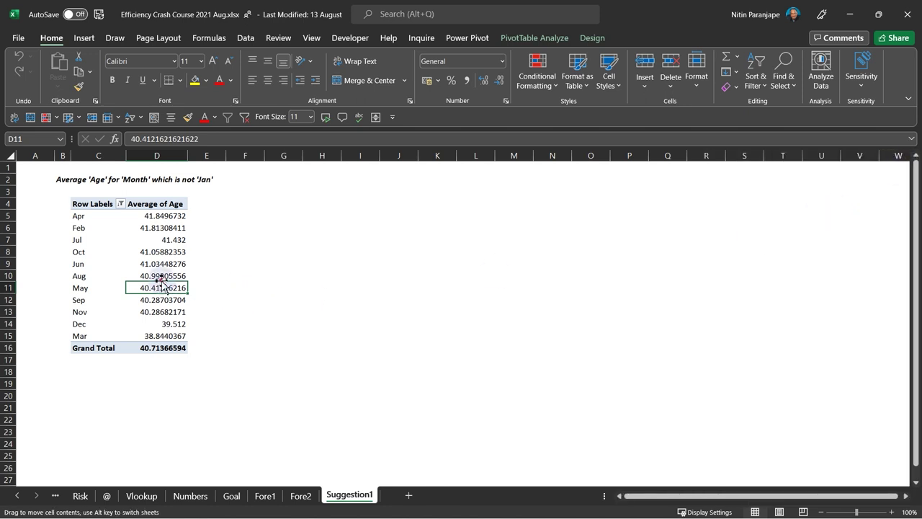
left_click(80, 495)
left_click(293, 342)
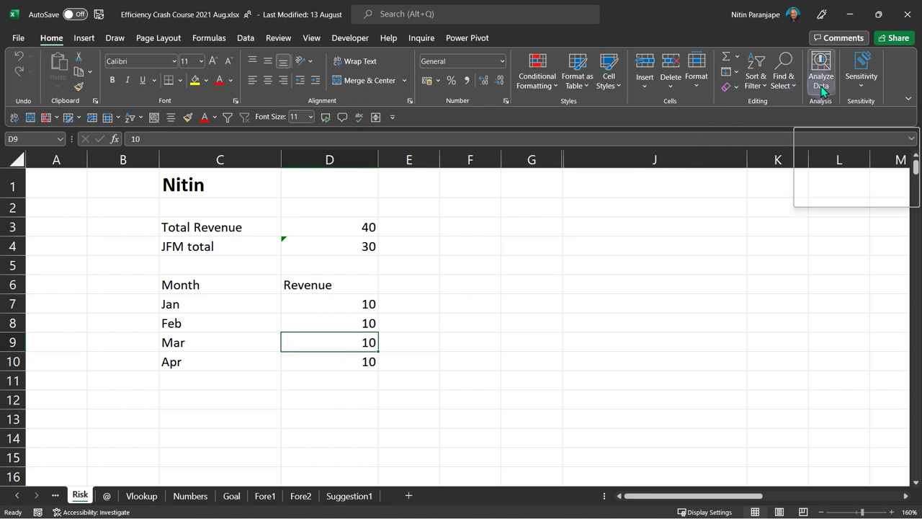
left_click(390, 316)
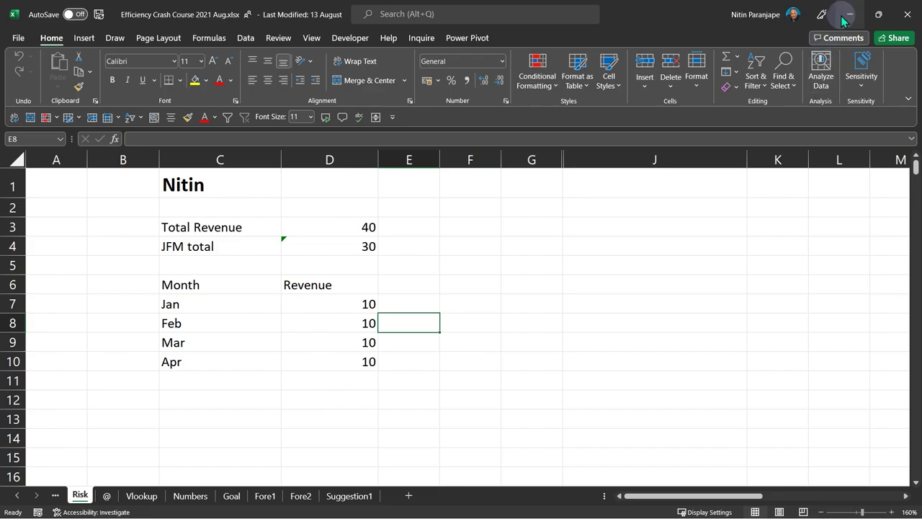
left_click(849, 13)
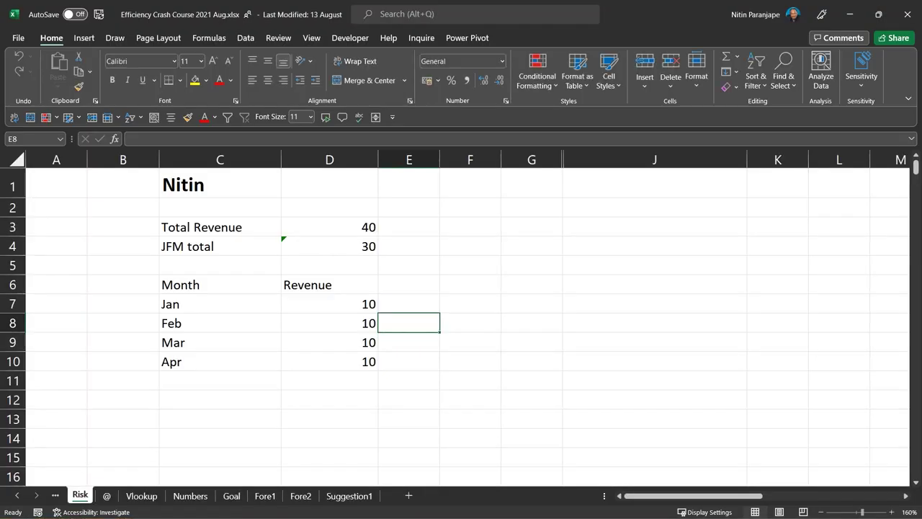
left_click(306, 298)
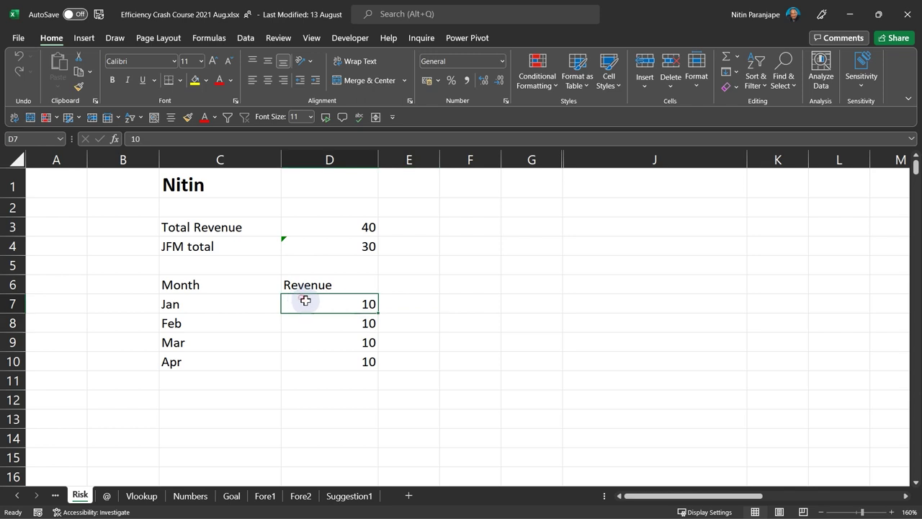
left_click(222, 360)
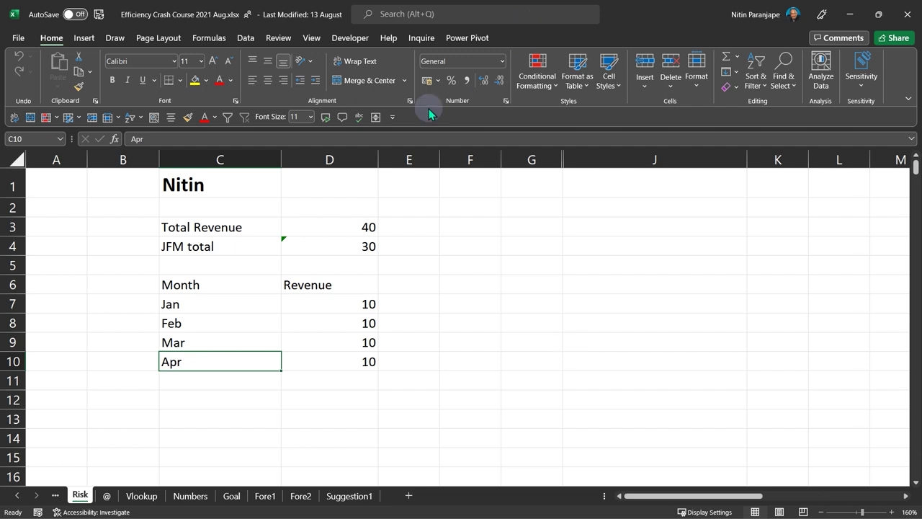
left_click(216, 326)
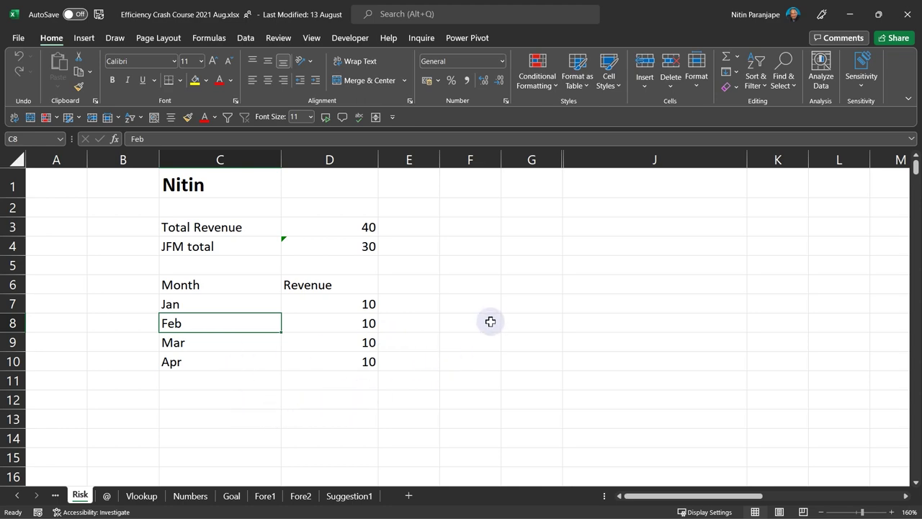
left_click(354, 360)
- Switch from the Txn-Asia sheet to the Txn sheet using the sheet list
left_click(55, 497)
right_click(55, 502)
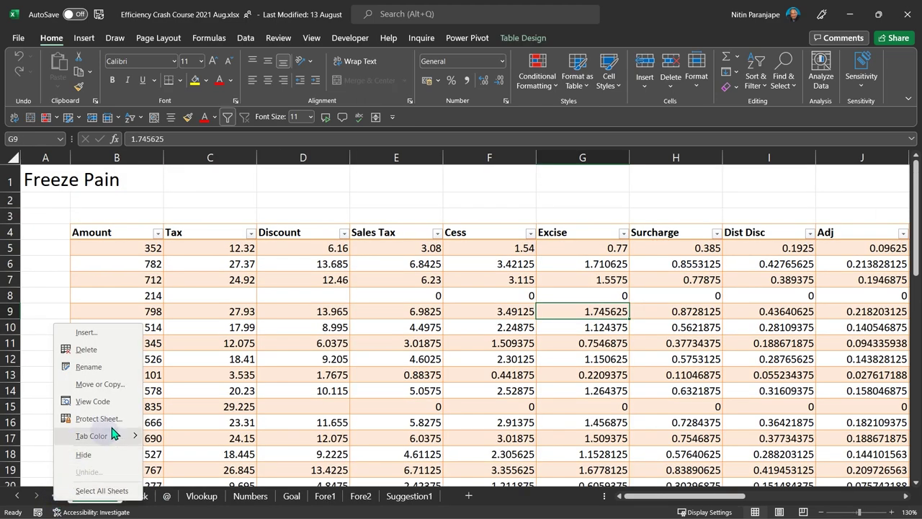
left_click(569, 327)
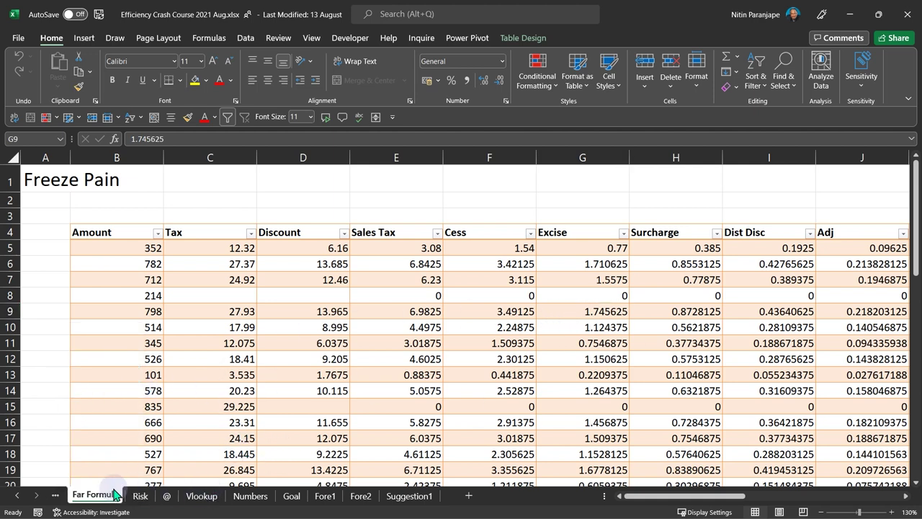
left_click(56, 497)
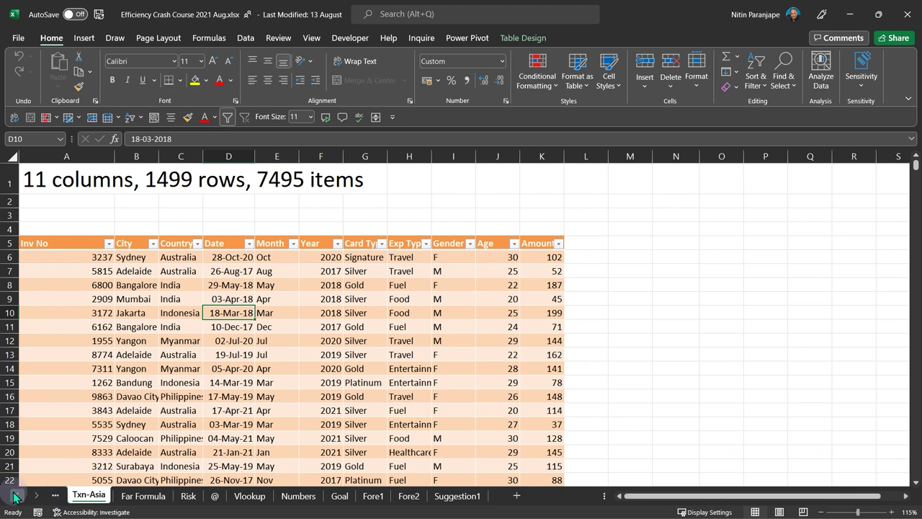
right_click(28, 497)
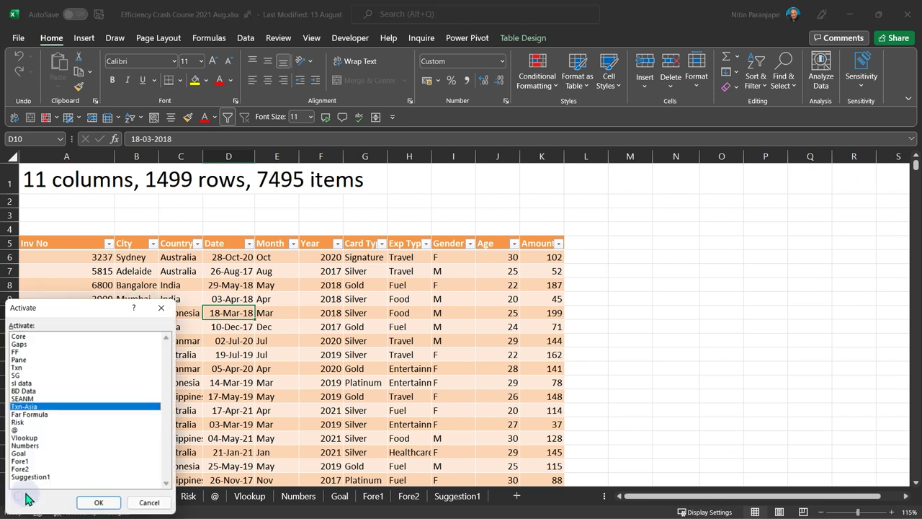
left_click(21, 368)
left_click(93, 500)
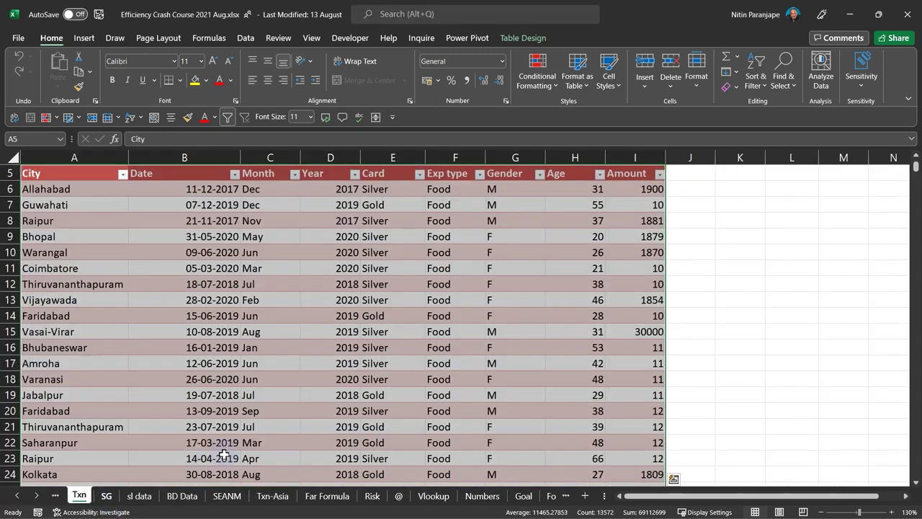
- Jump to the top of the Txn table and select cells B11, A9 (Bhopal), F9 and F6
left_click(287, 333)
key("ctrl+Home")
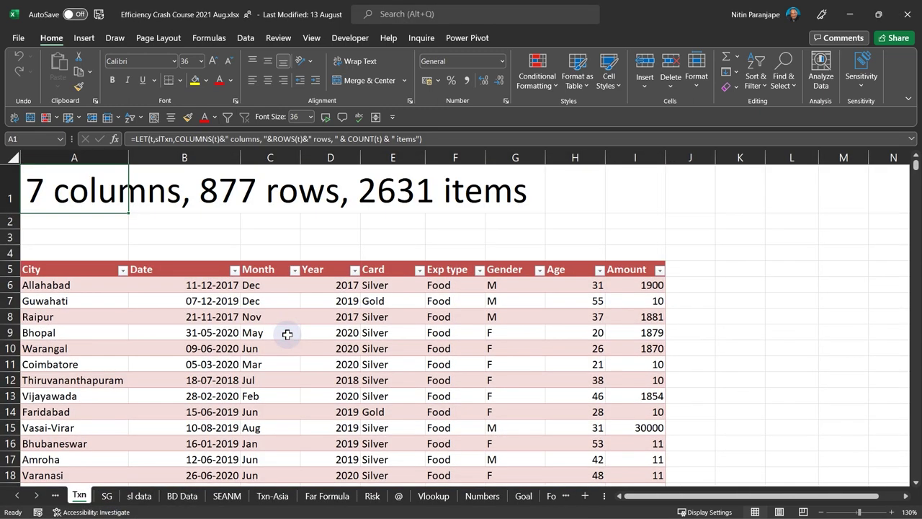
left_click(234, 367)
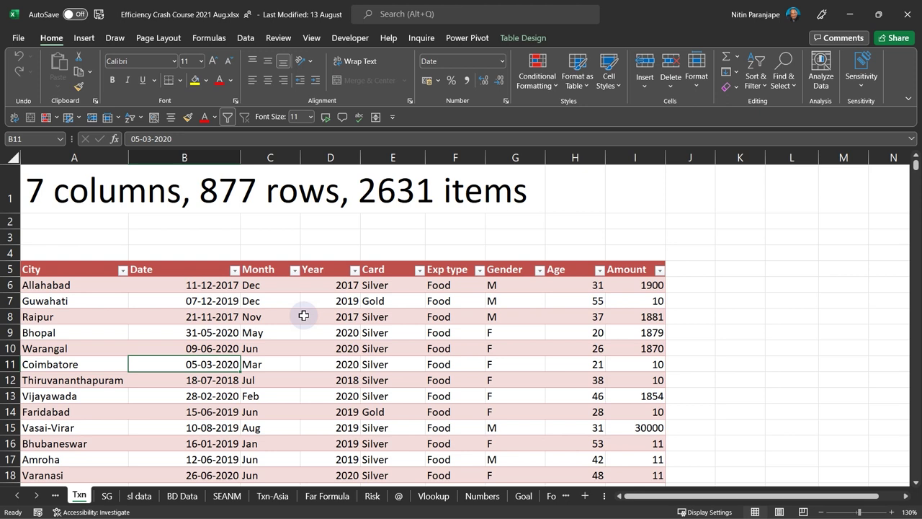
left_click(101, 328)
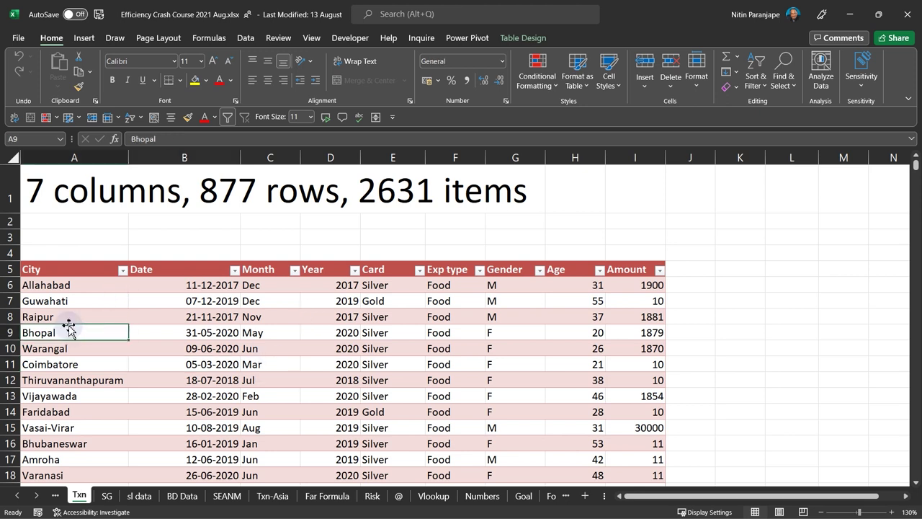
left_click(431, 336)
left_click(446, 283)
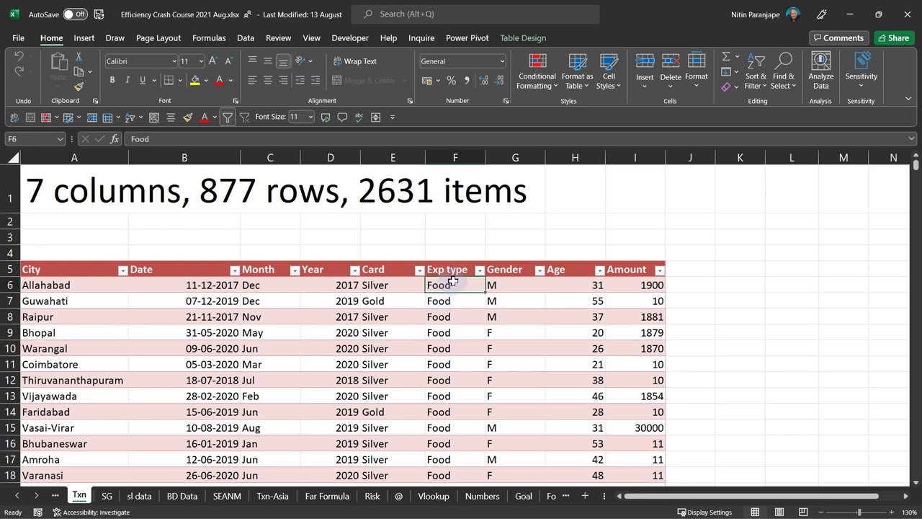
- Check the Exp type and Card filter choices without changes, then show the Insert ribbon tab
left_click(479, 270)
left_click(400, 342)
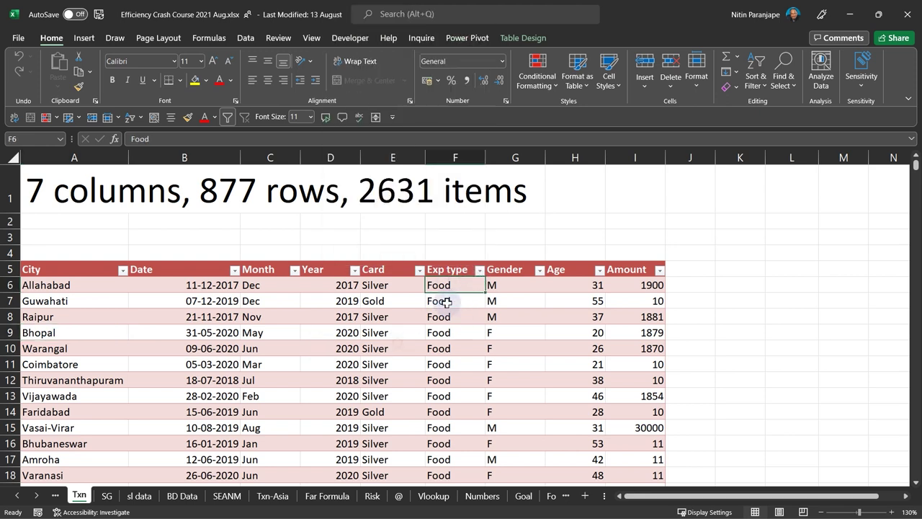
left_click(419, 270)
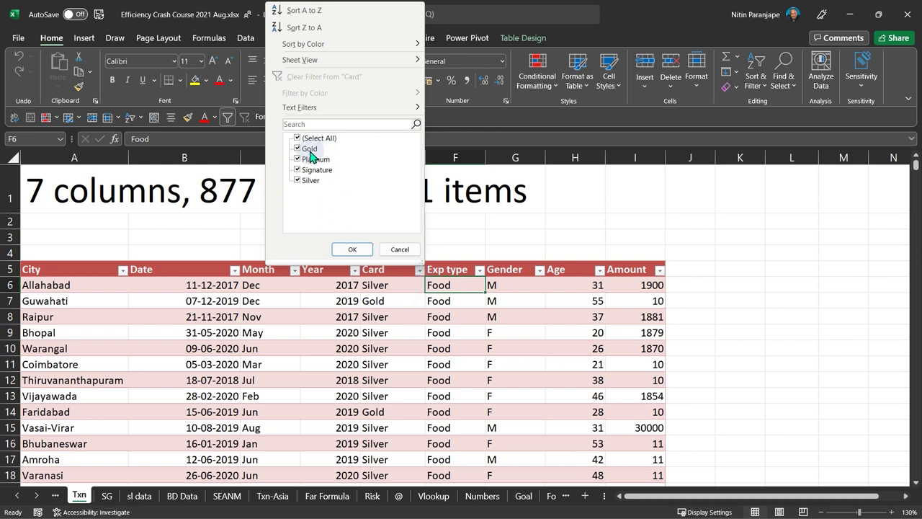
left_click(352, 249)
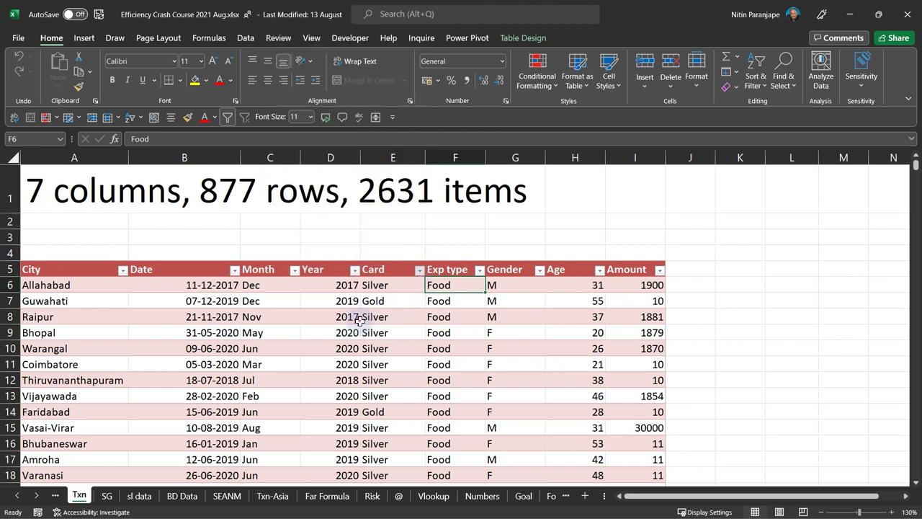
left_click(419, 269)
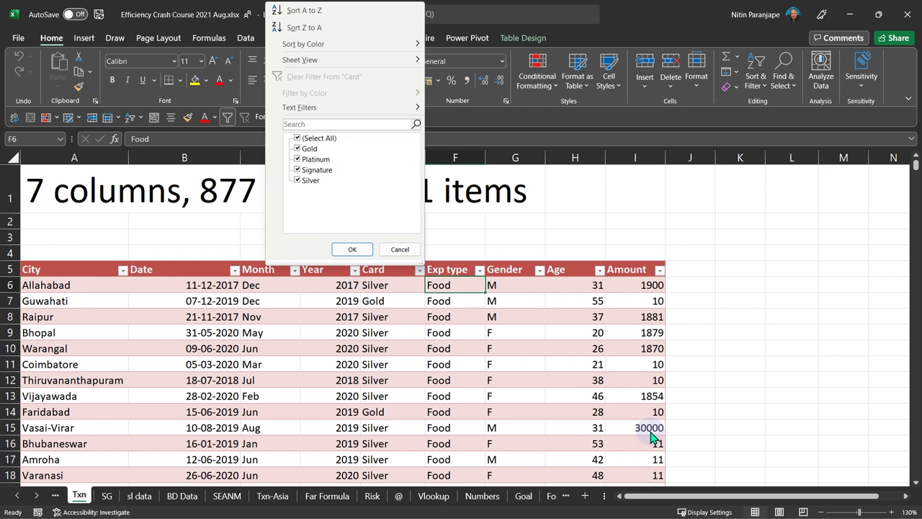
key("Escape")
left_click(306, 316)
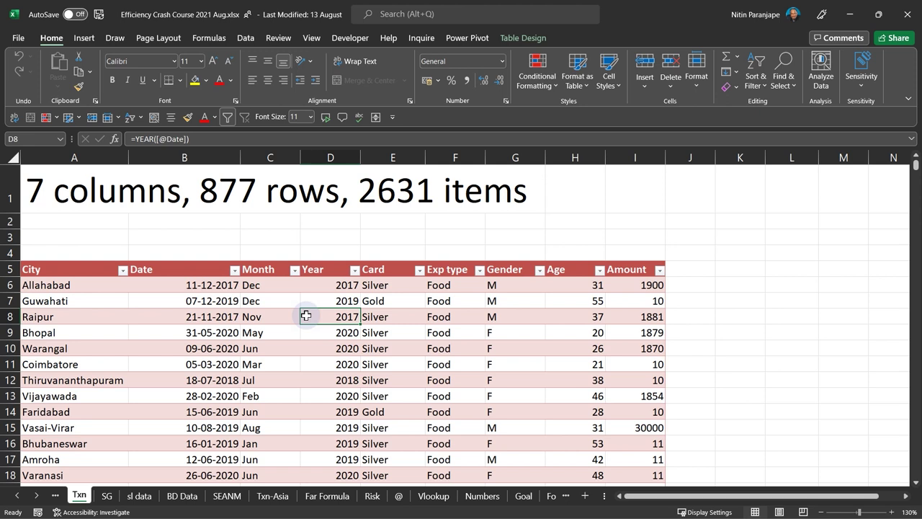
left_click(84, 37)
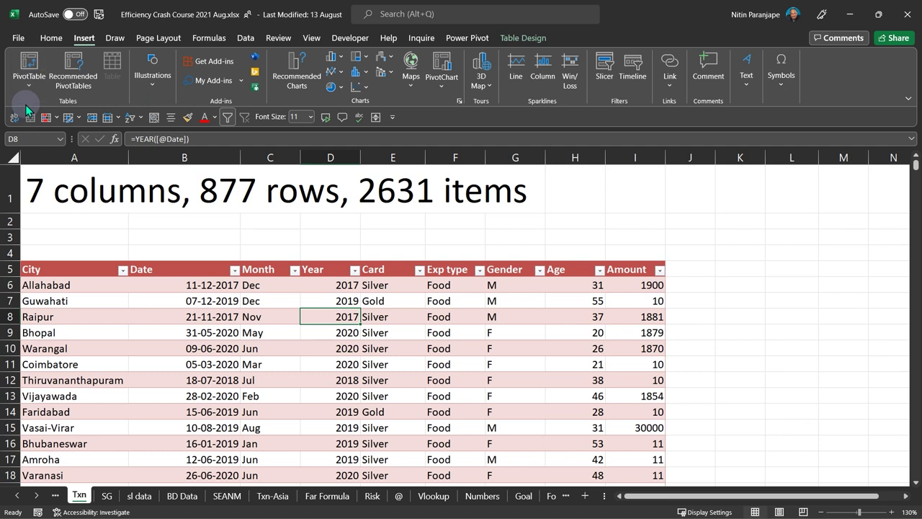
- Create a PivotTable from the transactions table on a new worksheet
left_click(191, 332)
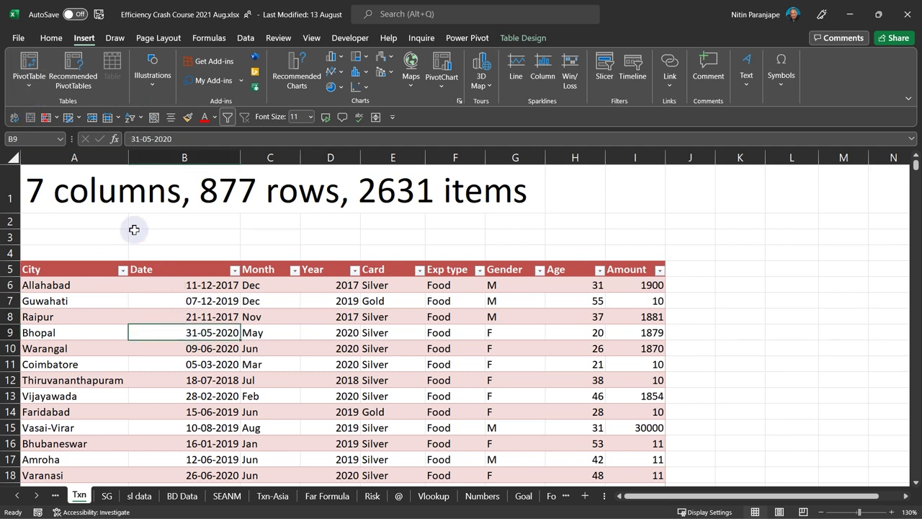
left_click(34, 91)
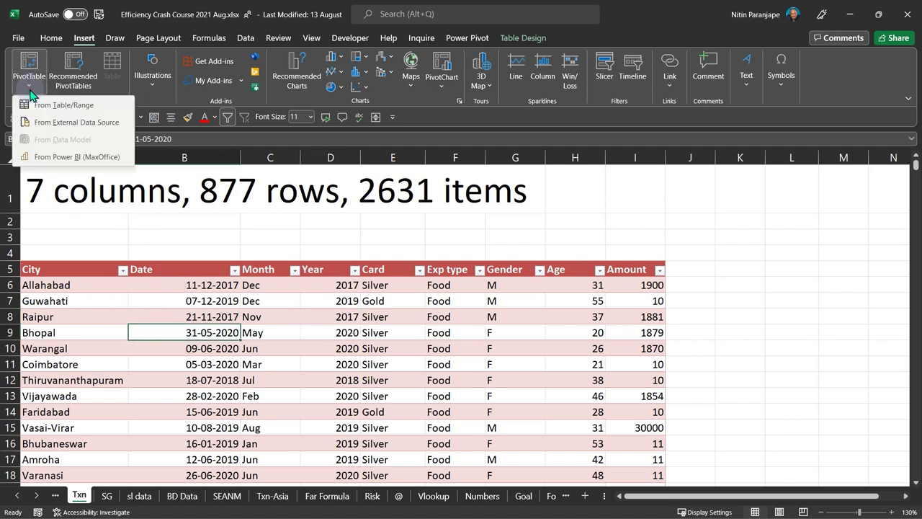
left_click(92, 113)
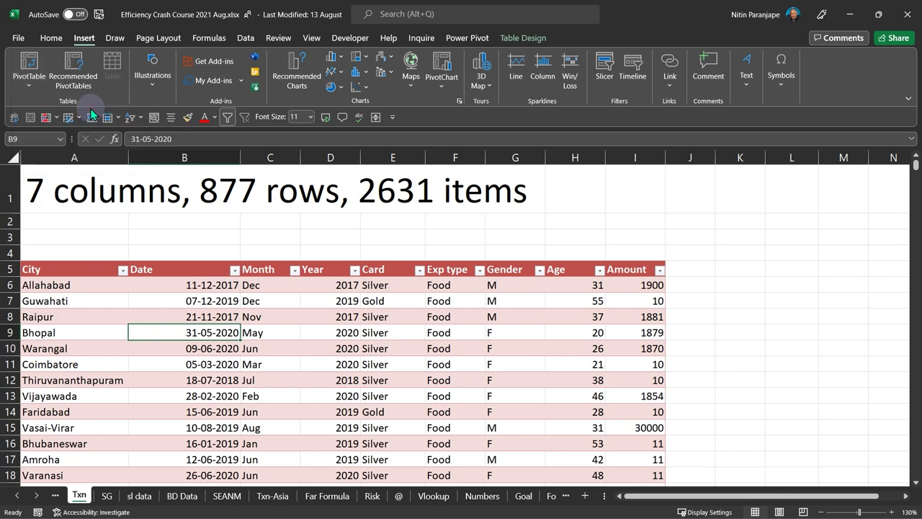
left_click(168, 409)
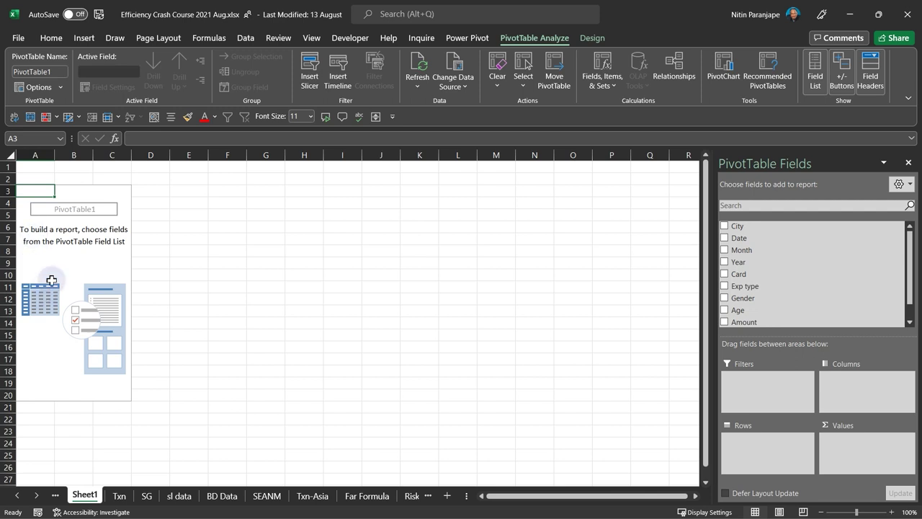
- Dock the field list on the left and put Card in Rows, listing Gold, Platinum, Signature, Silver
left_click_drag(813, 165, 36, 226)
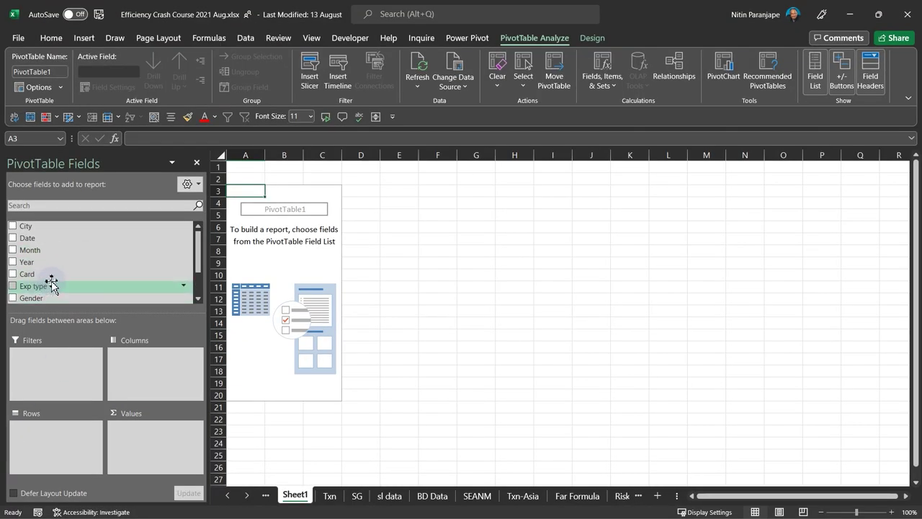
left_click_drag(51, 280, 51, 446)
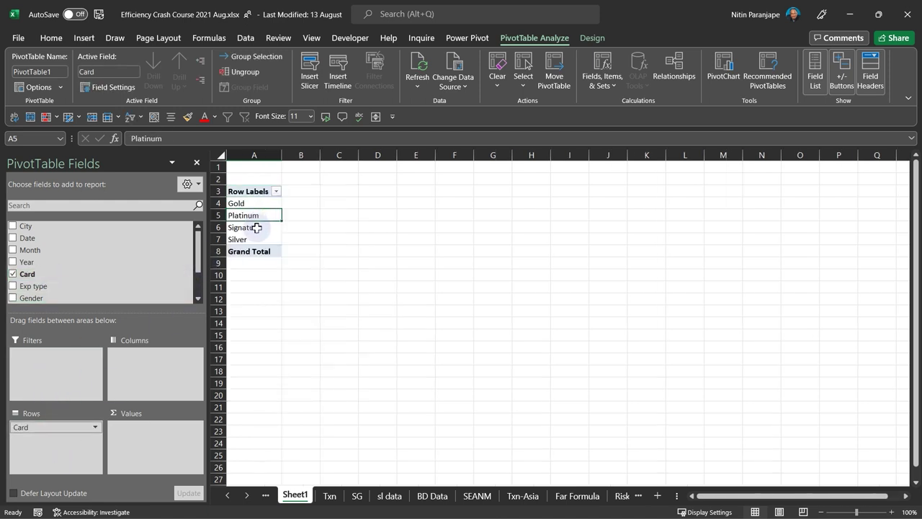
double_click(255, 227)
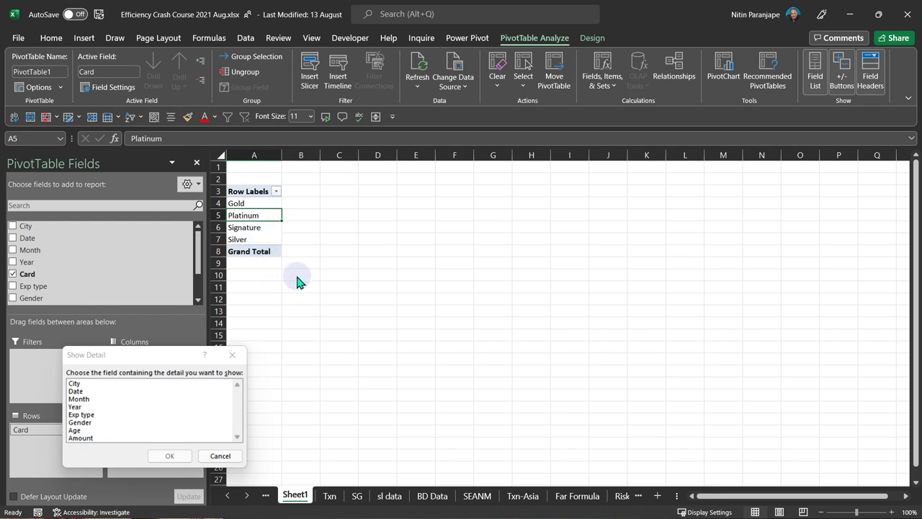
left_click(220, 456)
scroll(267, 302, "up", 5)
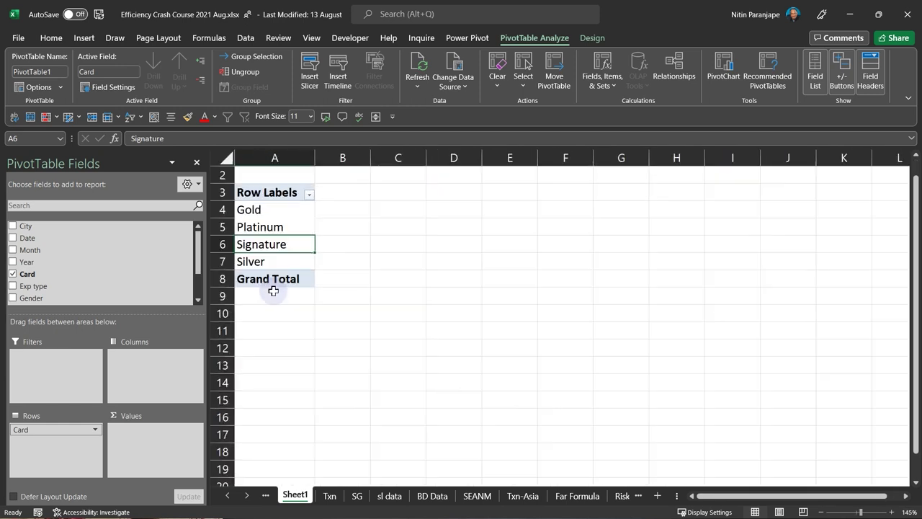
scroll(49, 287, "down", 3)
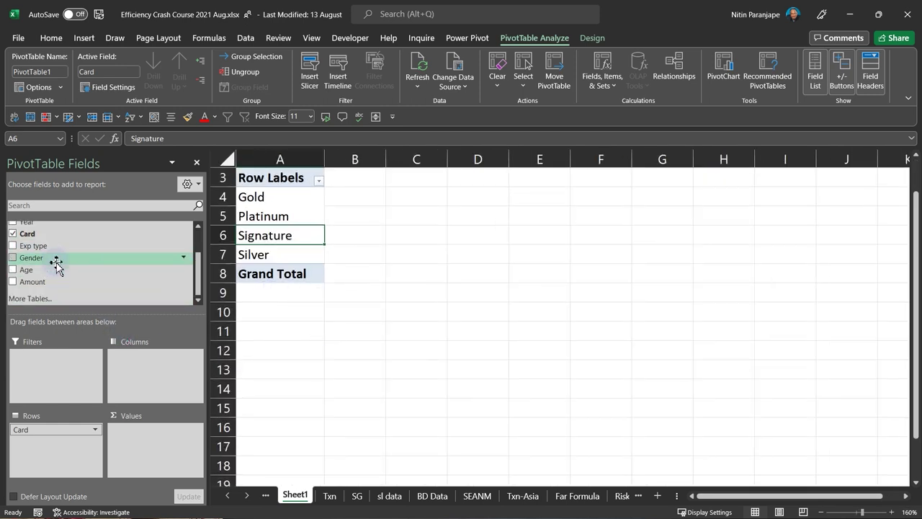
- Add Amount to Values, move Gender into Columns, and briefly try Exp type as rows
left_click_drag(49, 281, 172, 455)
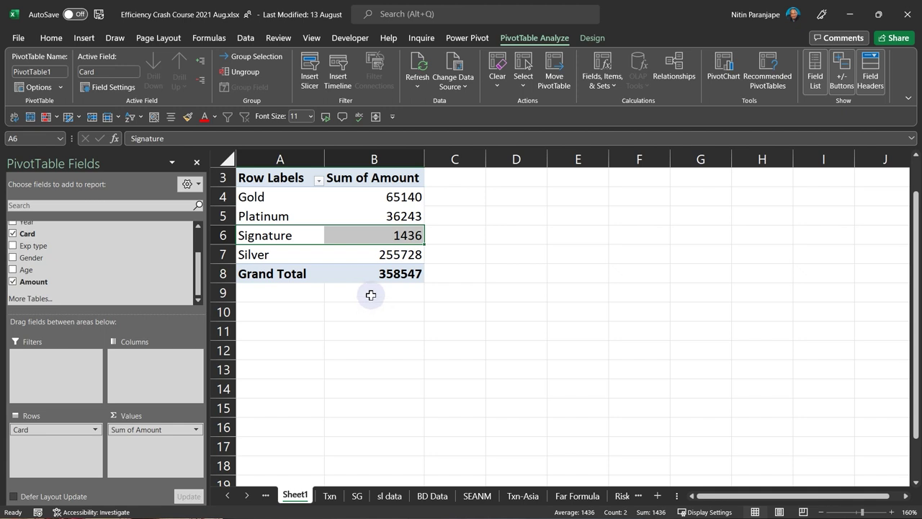
left_click(381, 205)
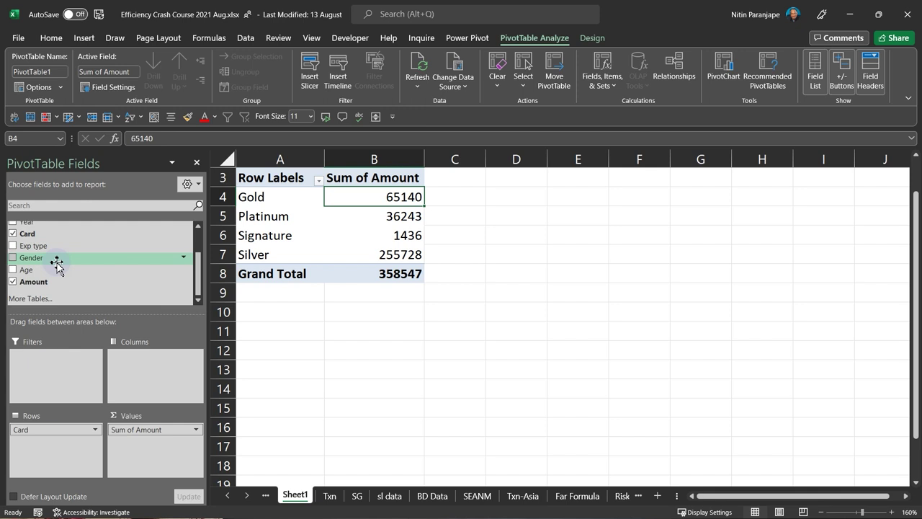
left_click_drag(48, 430, 51, 457)
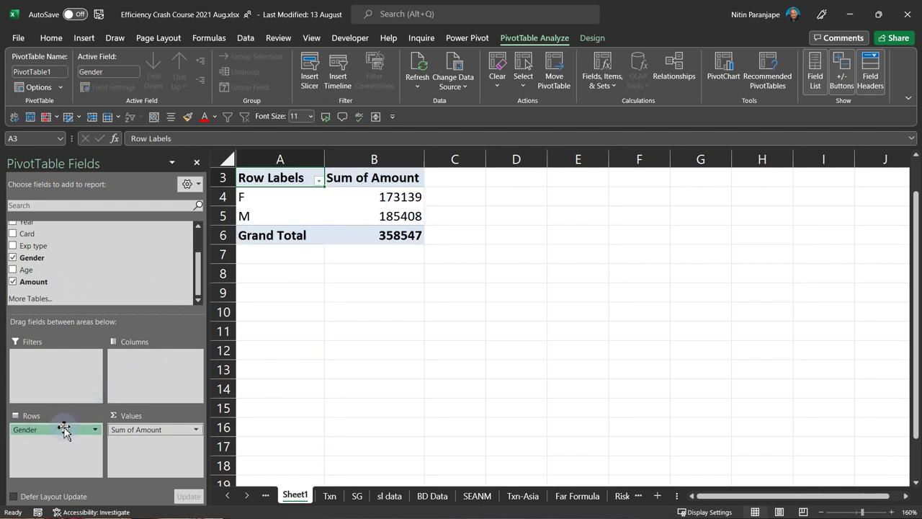
left_click_drag(63, 430, 153, 360)
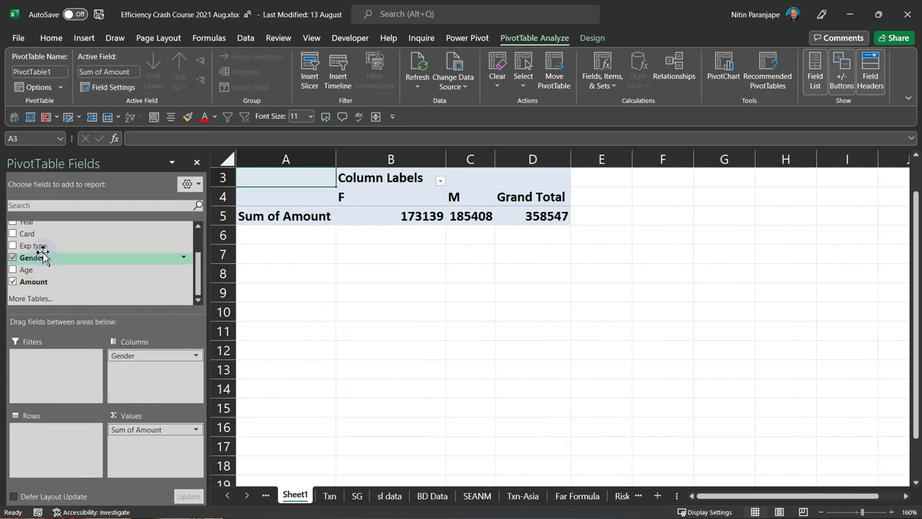
left_click_drag(41, 248, 71, 446)
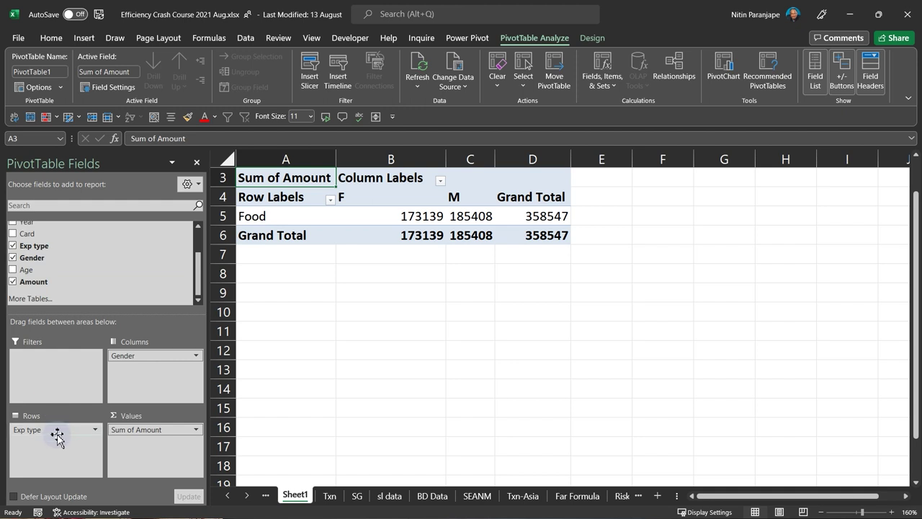
mouse_move(57, 430)
left_mouse_down()
mouse_move(96, 273)
mouse_move(49, 232)
mouse_move(63, 450)
left_mouse_up()
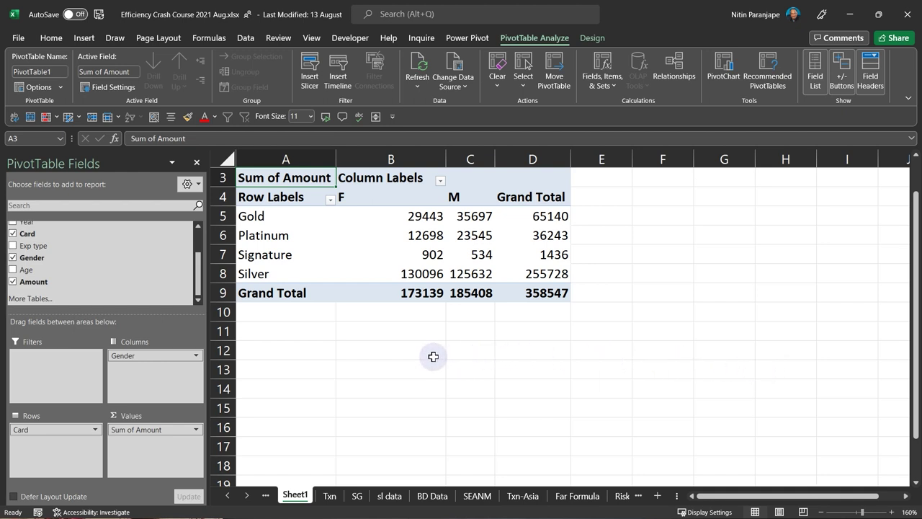
- Select the Platinum F amount 12698 and dismiss its context menu unchanged
scroll(142, 277, "up", 1)
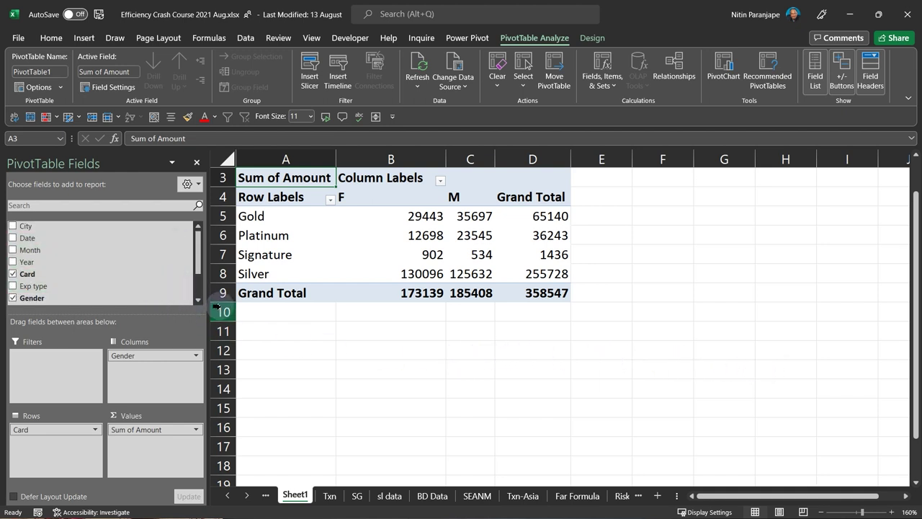
scroll(196, 287, "down", 1)
scroll(196, 290, "up", 1)
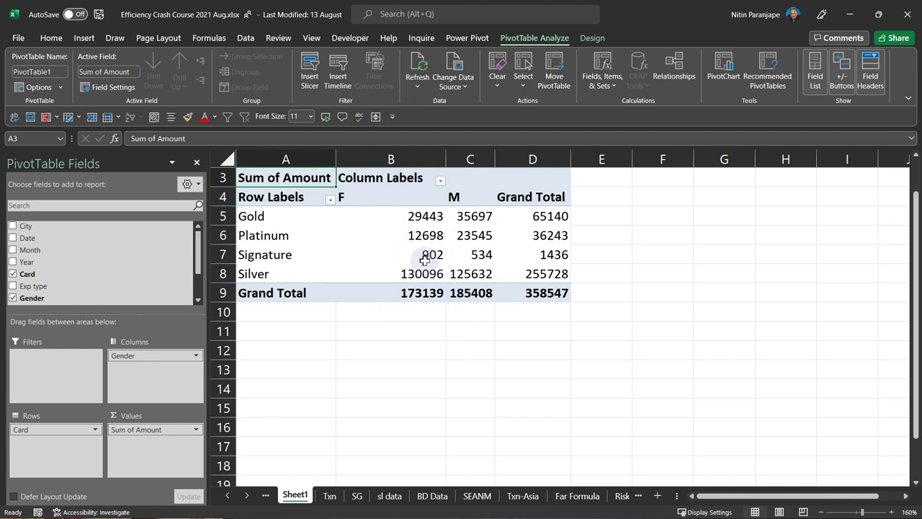
mouse_move(424, 260)
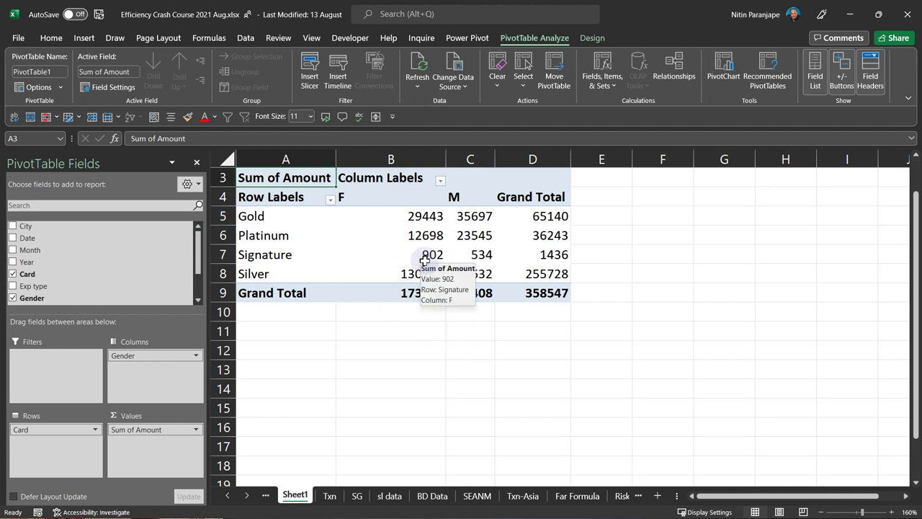
left_click(433, 239)
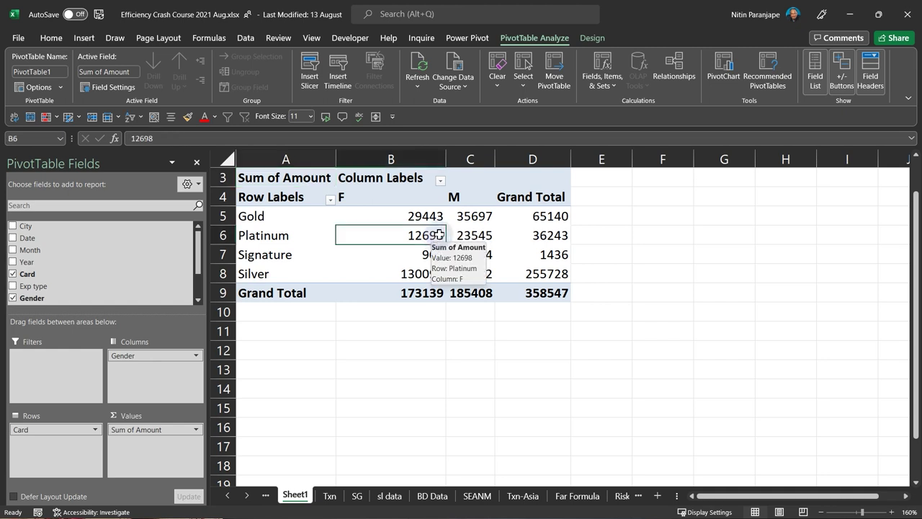
right_click(439, 236)
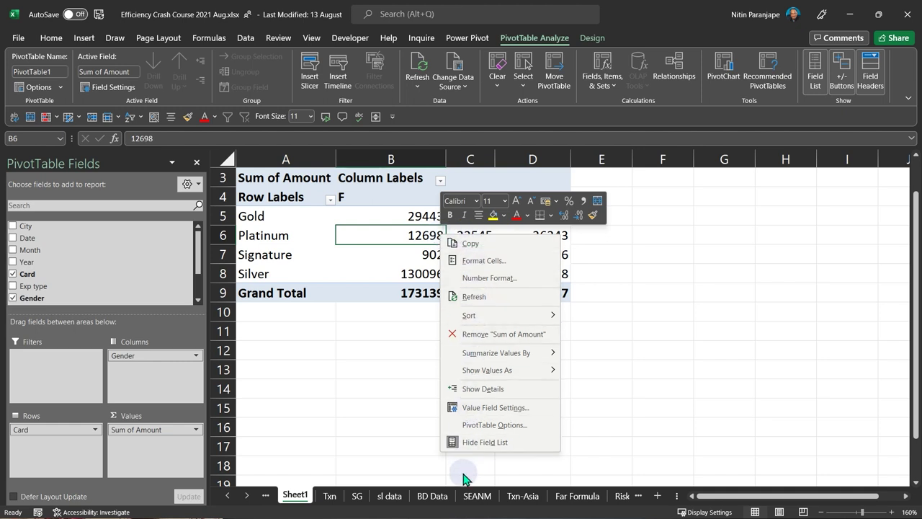
key("Escape")
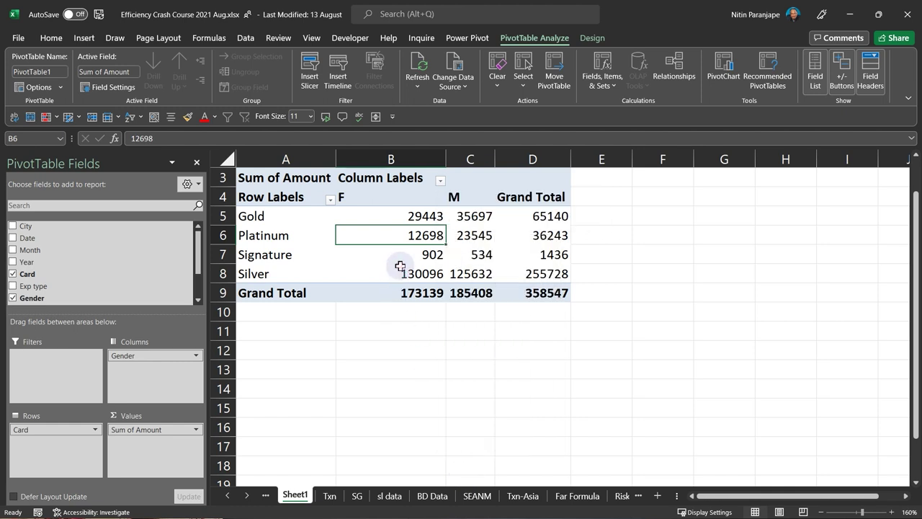
- Set the PivotTable report layout to Show in Tabular Form
left_click(591, 38)
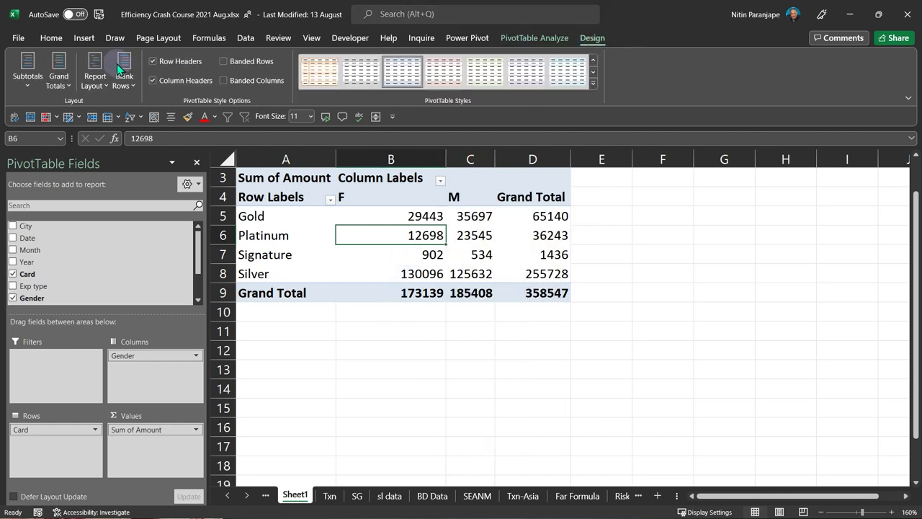
left_click(95, 79)
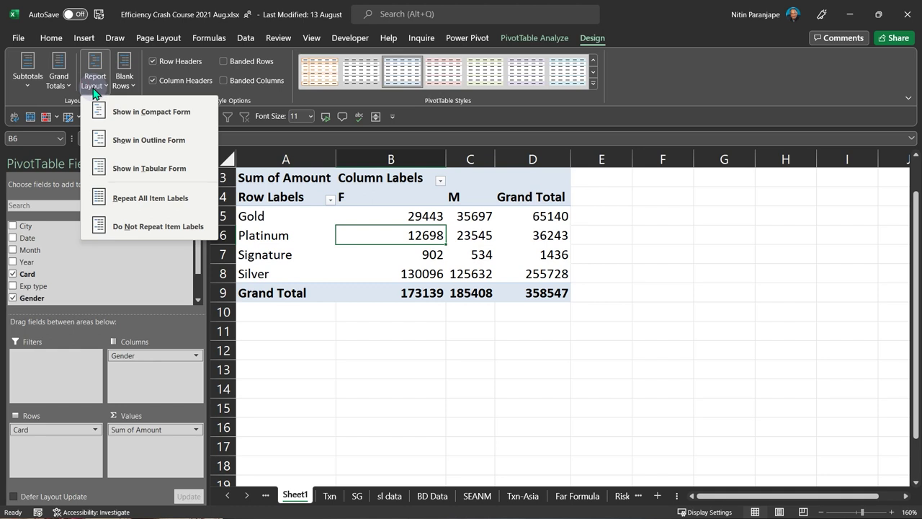
left_click(145, 168)
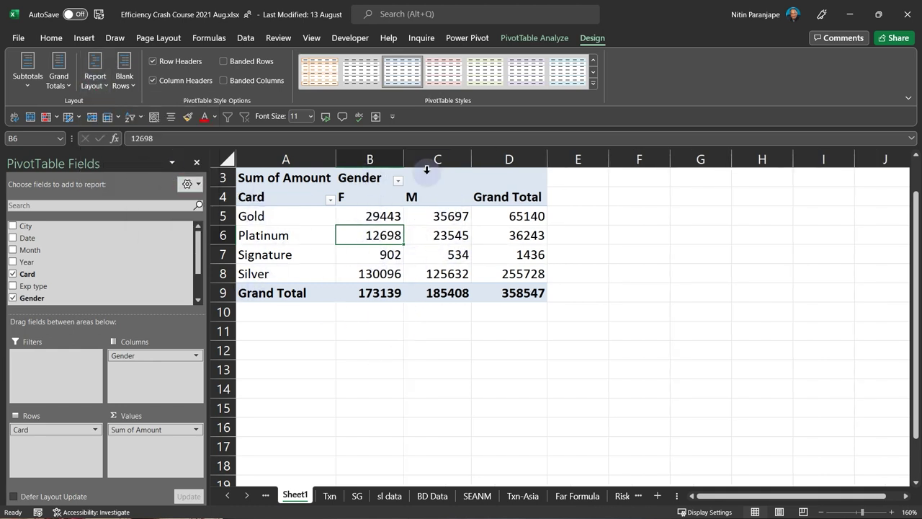
mouse_move(444, 278)
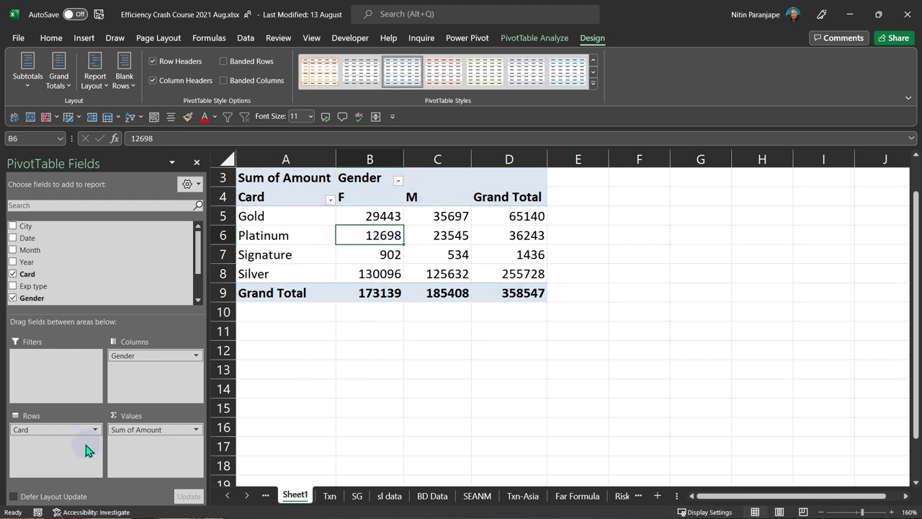
- Remove Card and Gender from the PivotTable and add Month to Rows
left_click_drag(77, 431, 97, 270)
left_click_drag(123, 355, 116, 259)
scroll(61, 268, "down", 2)
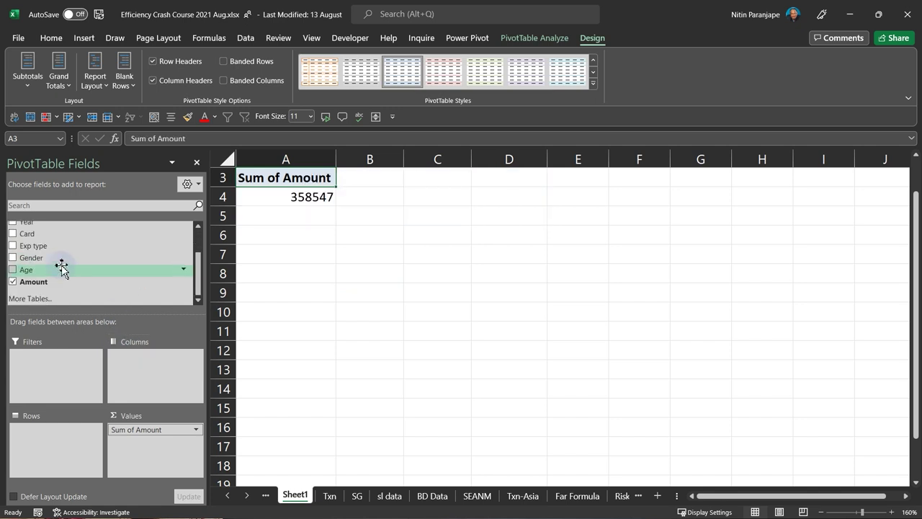
scroll(61, 268, "up", 2)
left_click_drag(54, 249, 44, 432)
scroll(43, 299, "down", 2)
left_click_drag(72, 283, 118, 292)
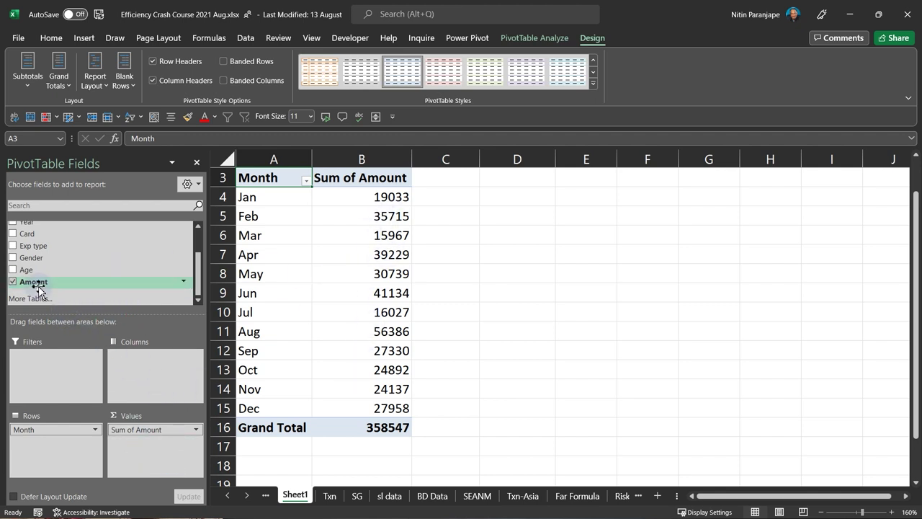
left_click_drag(34, 282, 148, 467)
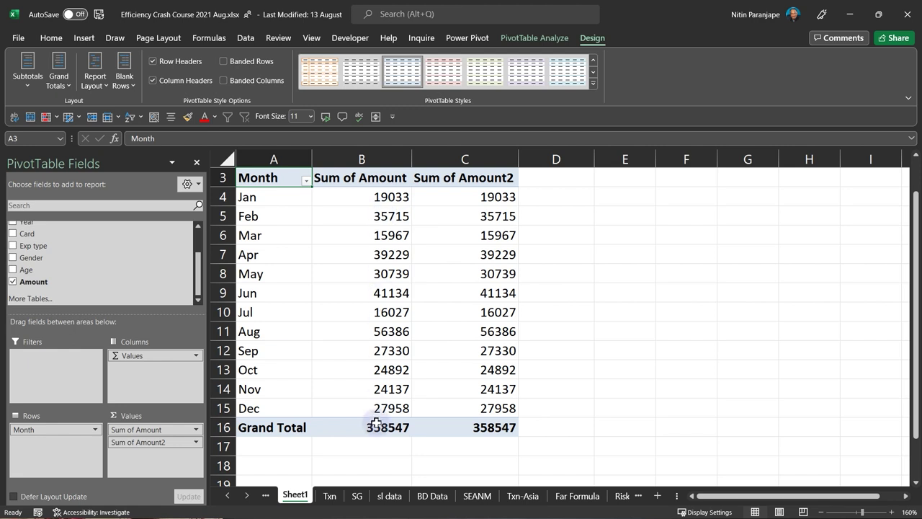
left_click(488, 275)
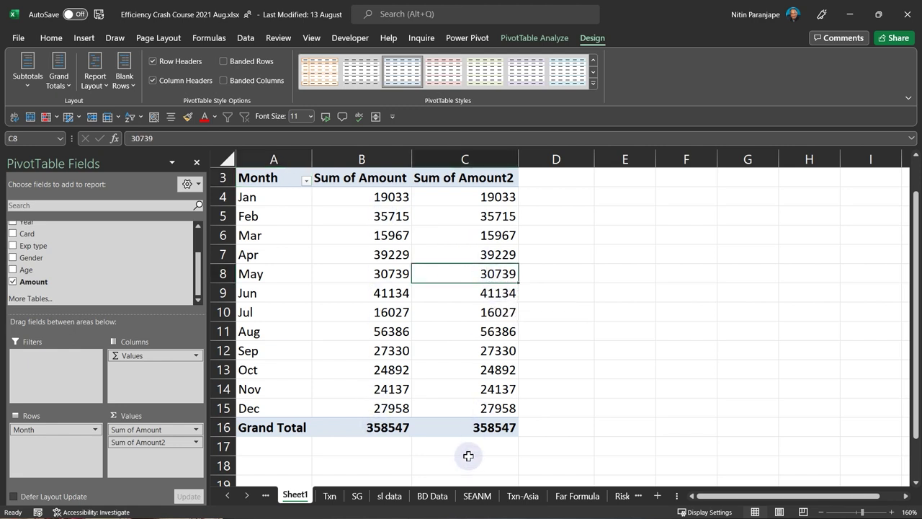
left_click(507, 429)
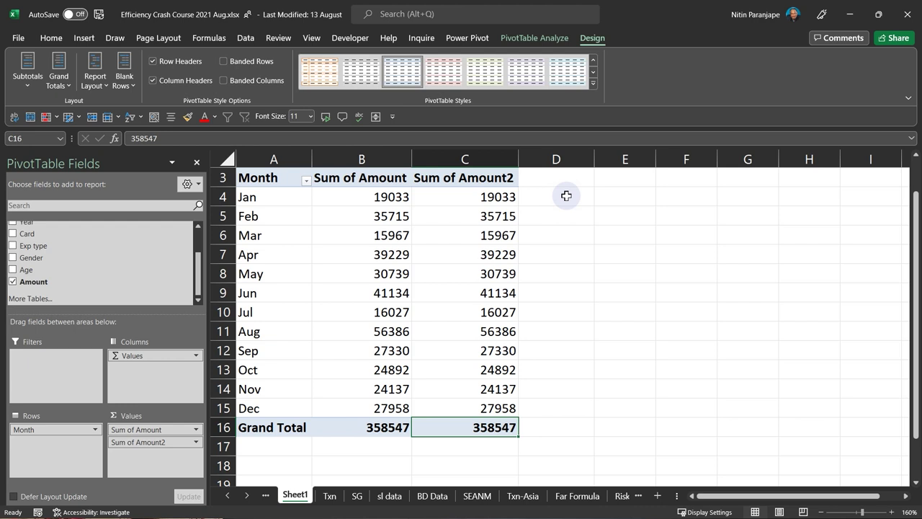
left_click(482, 312)
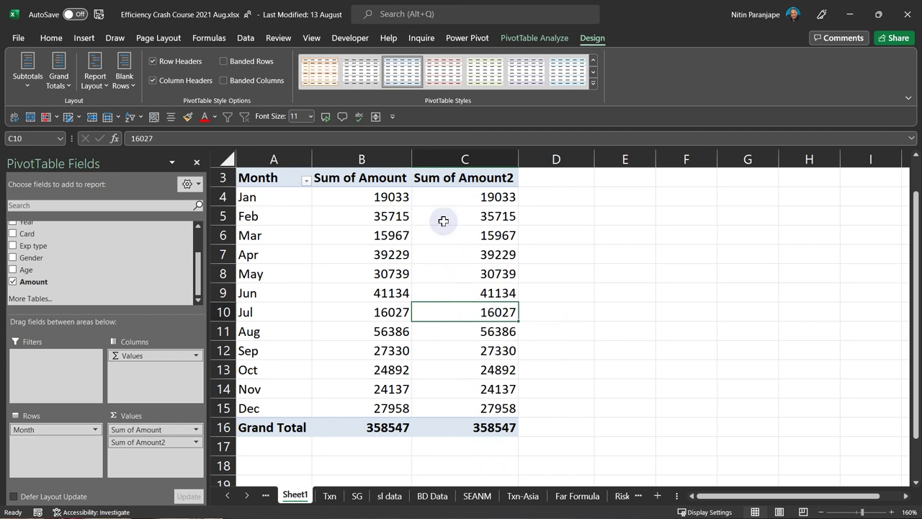
- Show Sum of Amount2 values as % of Column Total, e.g. Aug 15.73%
right_click(478, 273)
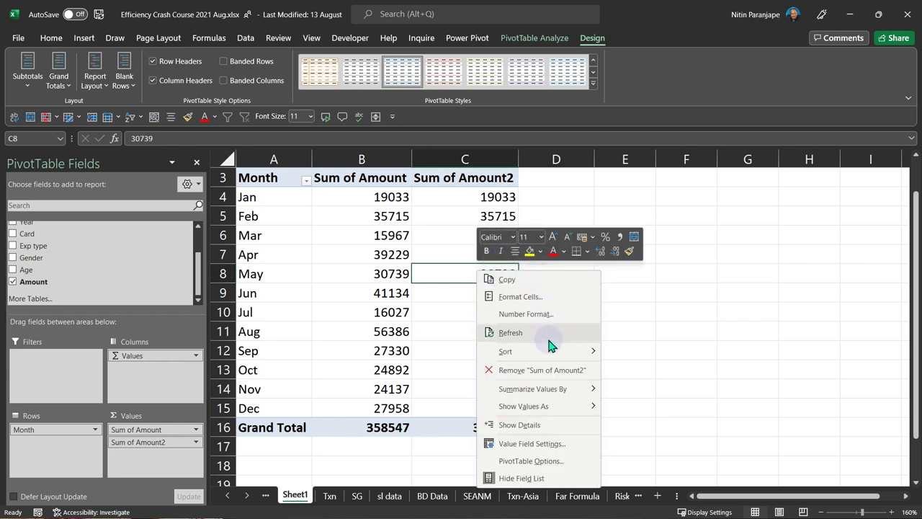
mouse_move(551, 394)
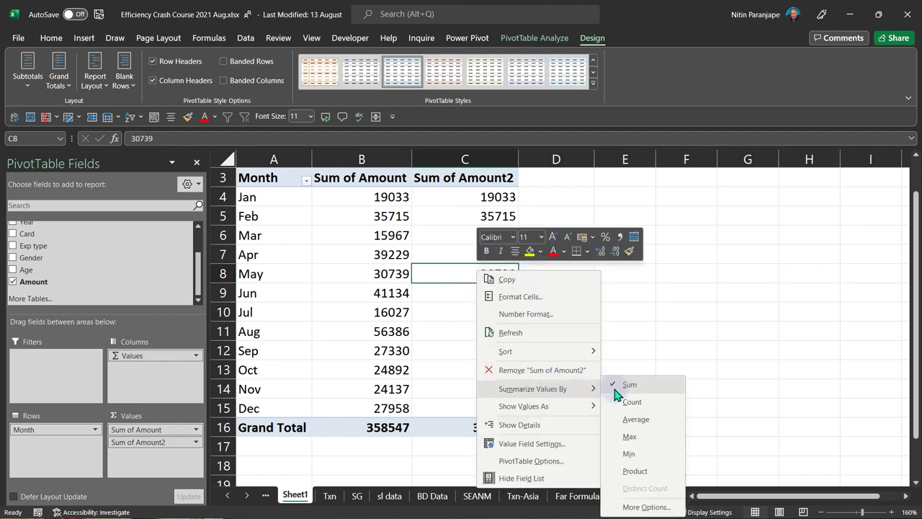
mouse_move(515, 417)
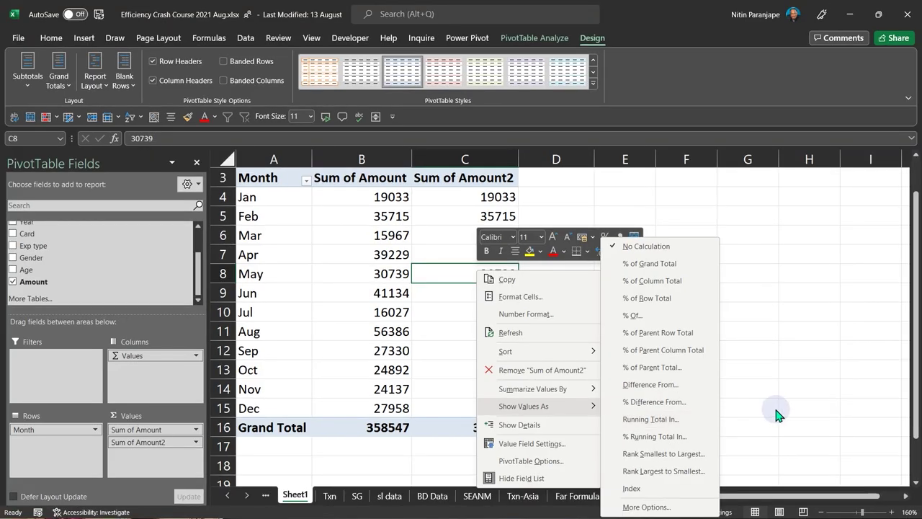
left_click(669, 151)
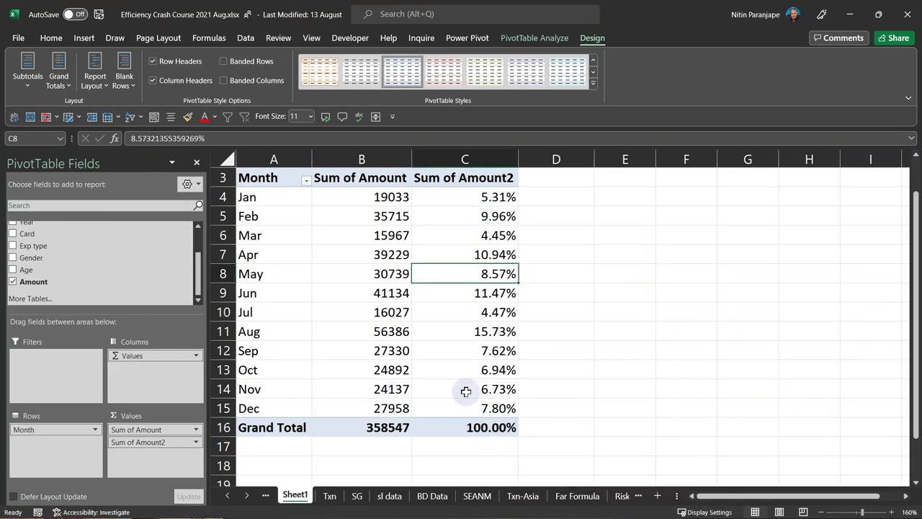
mouse_move(466, 391)
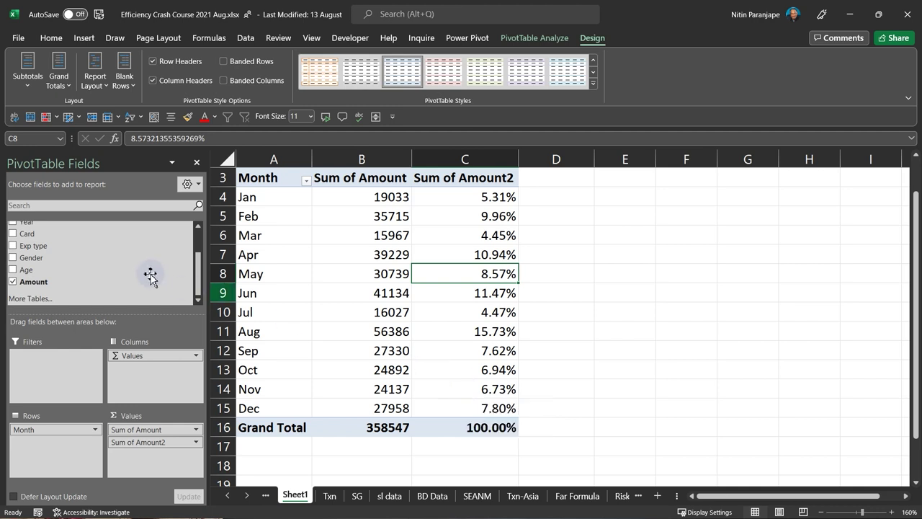
- Add Amount to the pivot values a third time as Sum of Amount3 and bring up its value options
left_click_drag(62, 282, 137, 464)
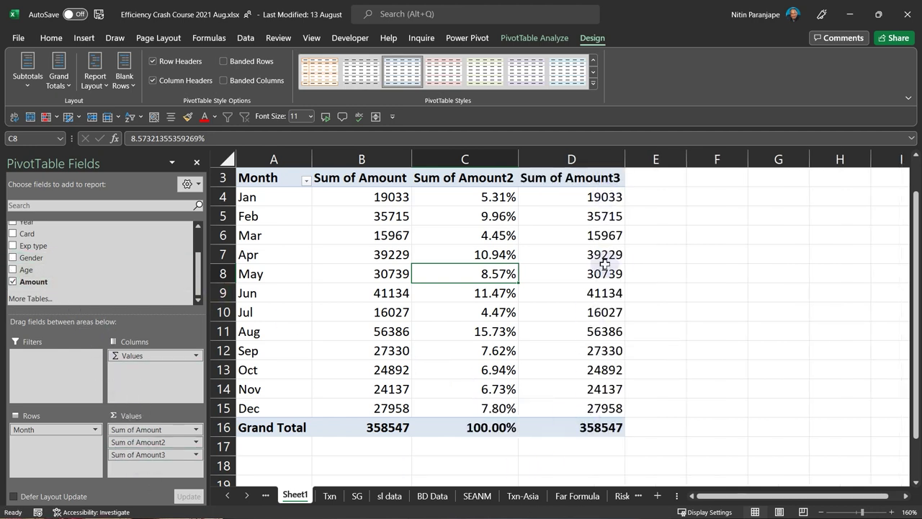
left_click(668, 216)
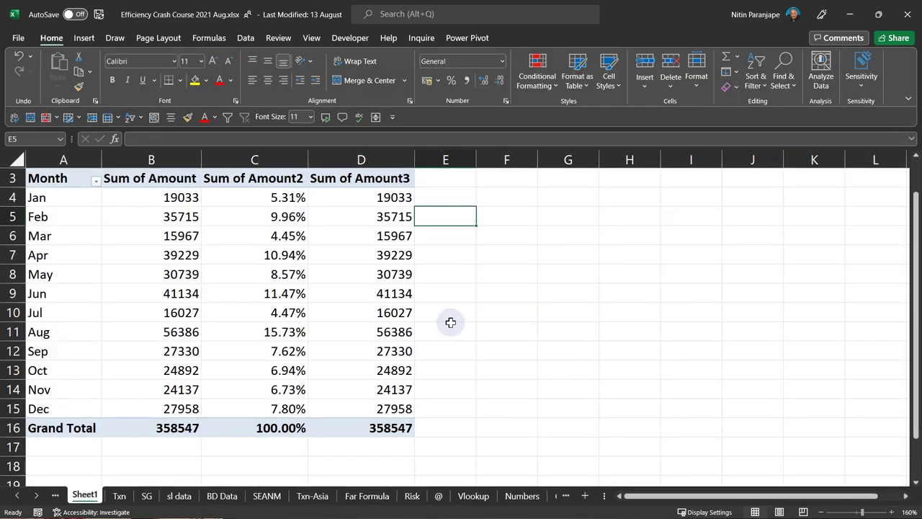
right_click(376, 269)
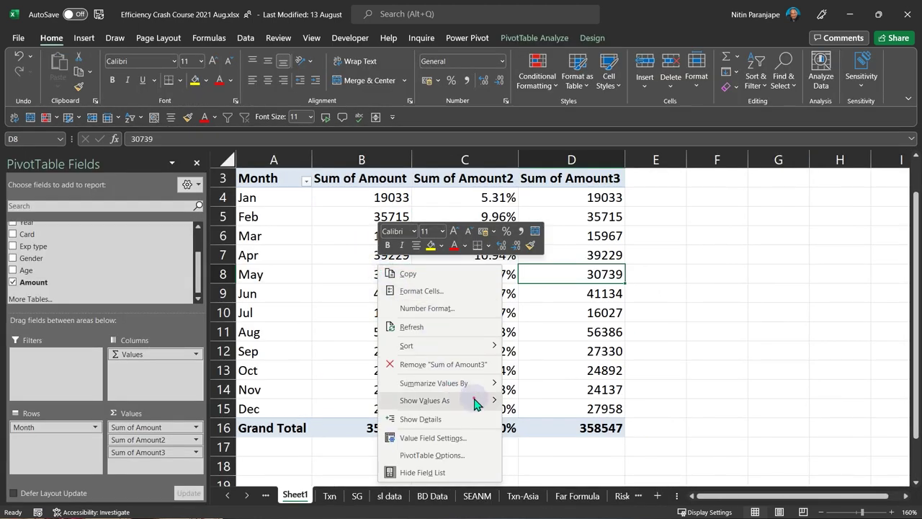
mouse_move(475, 401)
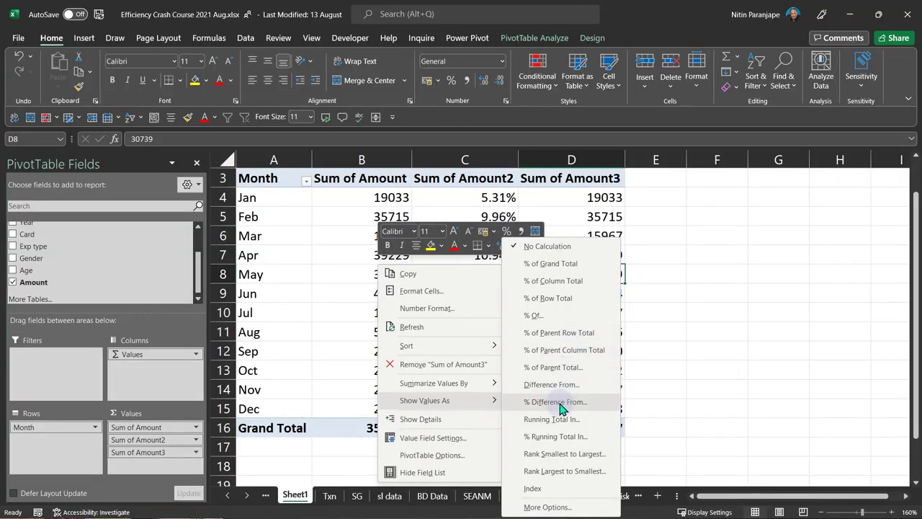
- Show Sum of Amount3 as % Difference From, with Base Field Month and Base Item May
left_click(560, 402)
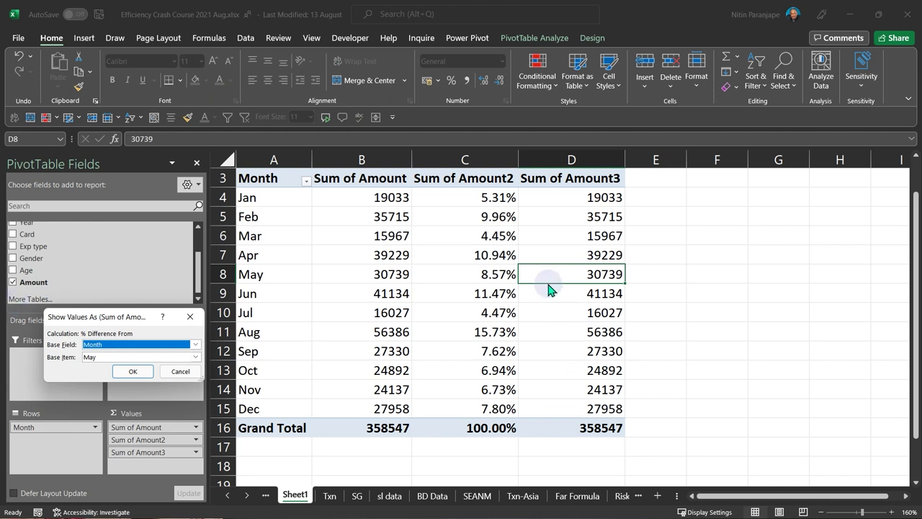
left_click_drag(101, 319, 689, 308)
left_click(717, 311)
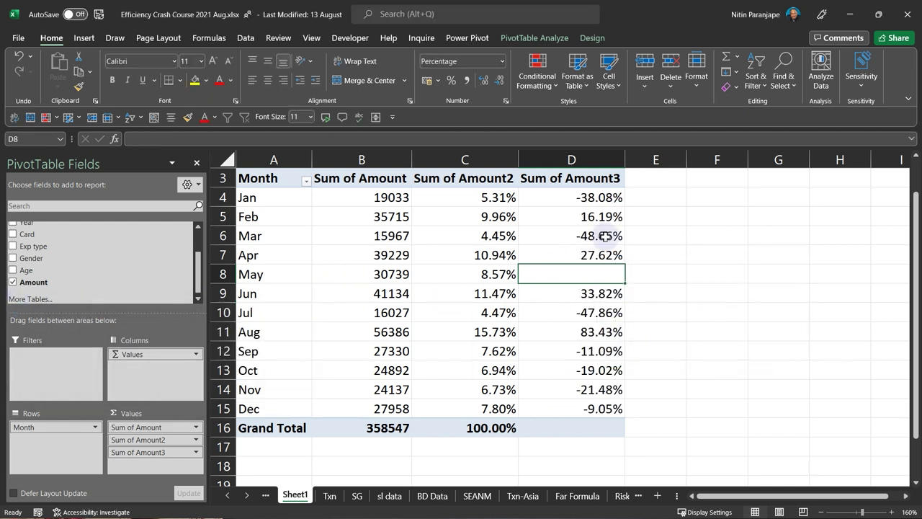
mouse_move(610, 272)
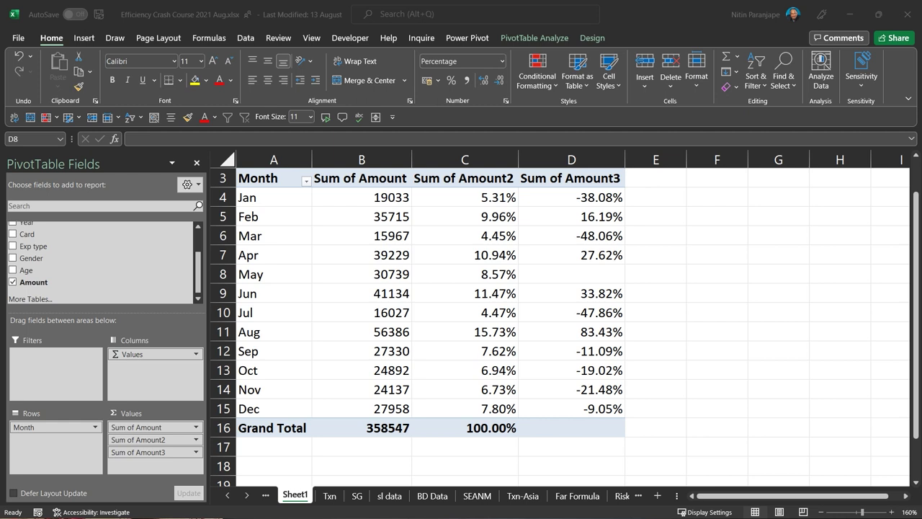
- Change Sum of Amount3 to % Difference From the (previous) month, then select D4:D15
left_click(613, 278)
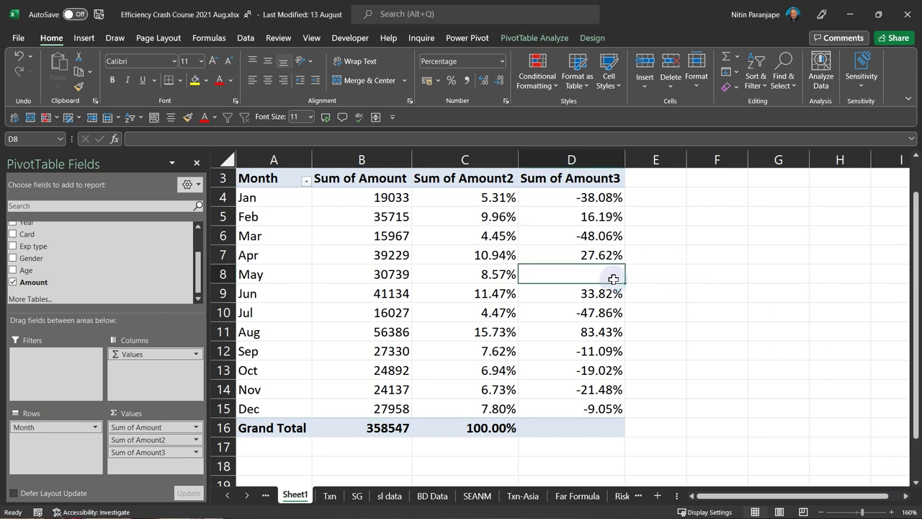
mouse_move(613, 279)
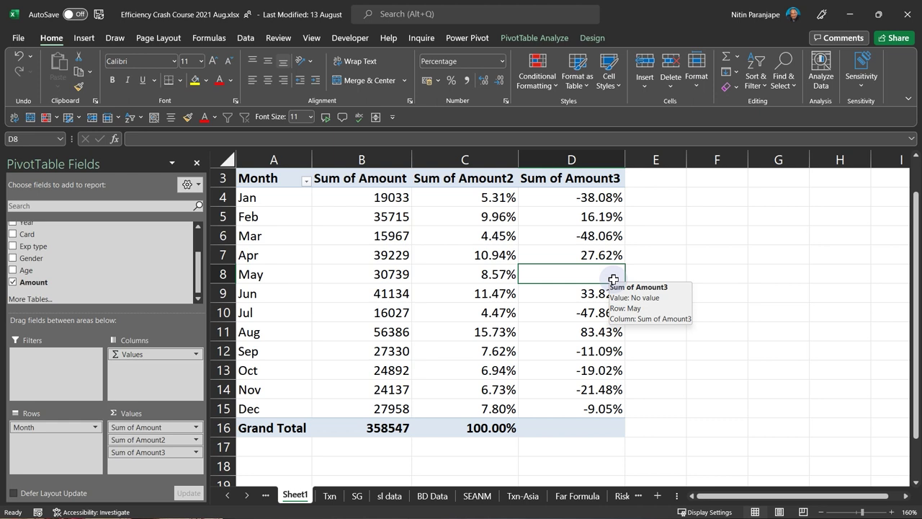
right_click(602, 272)
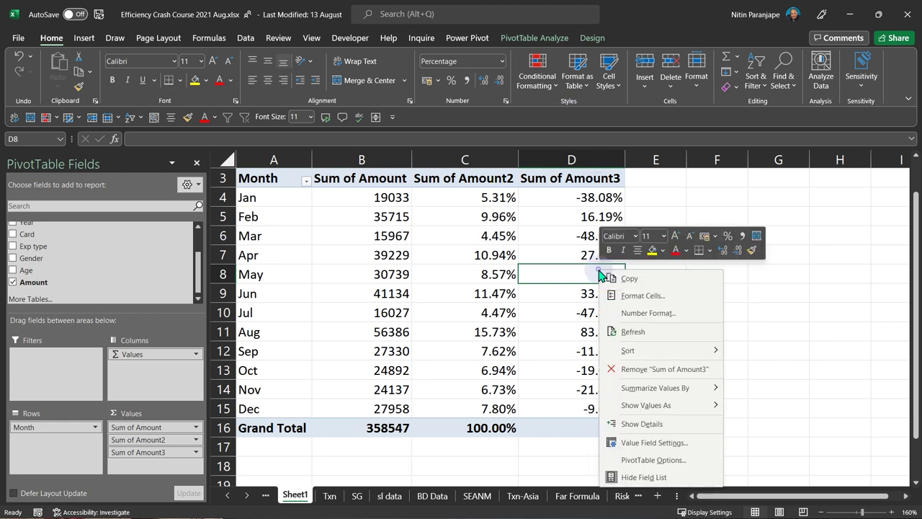
mouse_move(676, 407)
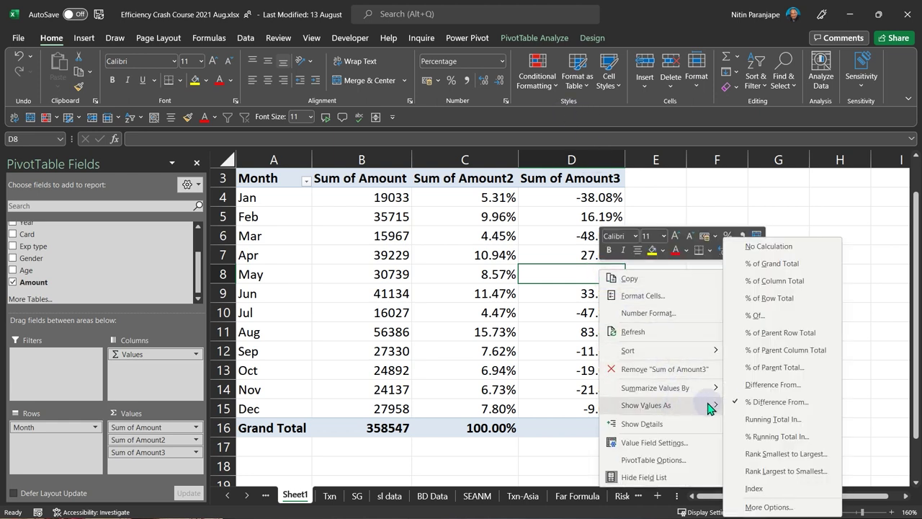
left_click(766, 409)
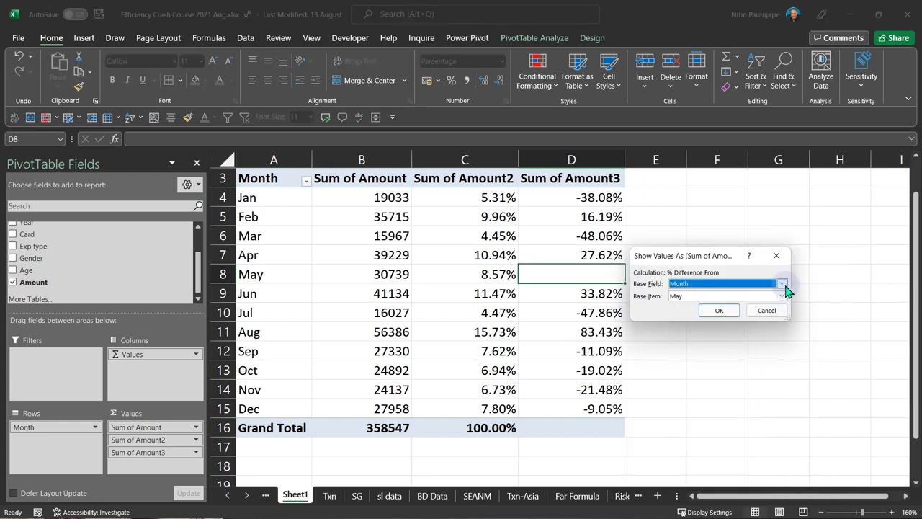
left_click(781, 283)
left_click(782, 284)
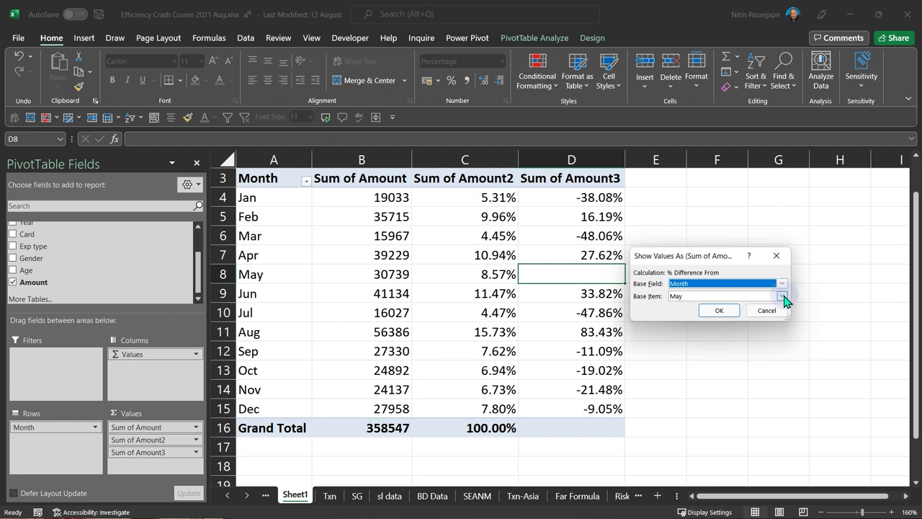
left_click(783, 296)
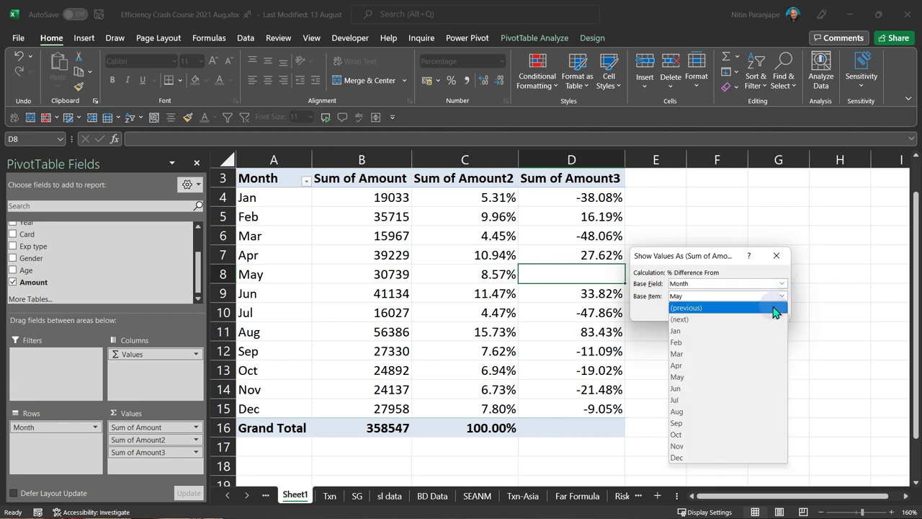
left_click(695, 308)
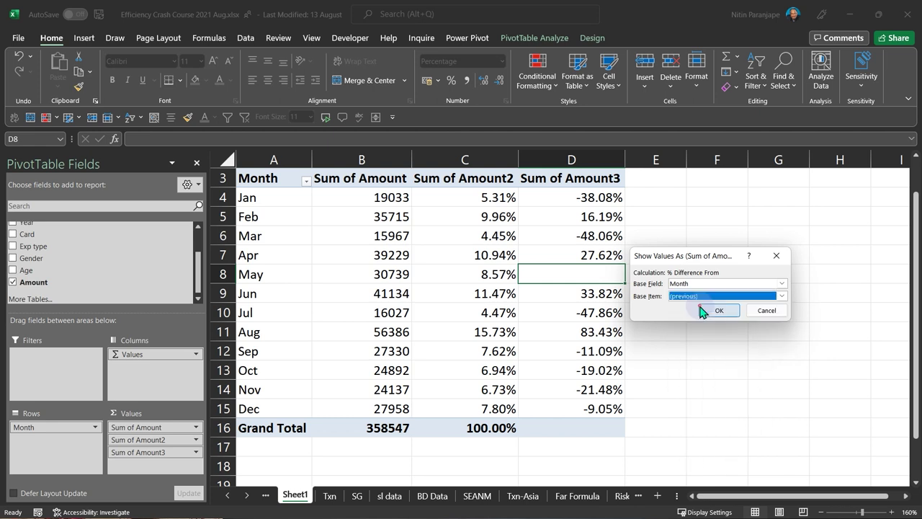
left_click(699, 310)
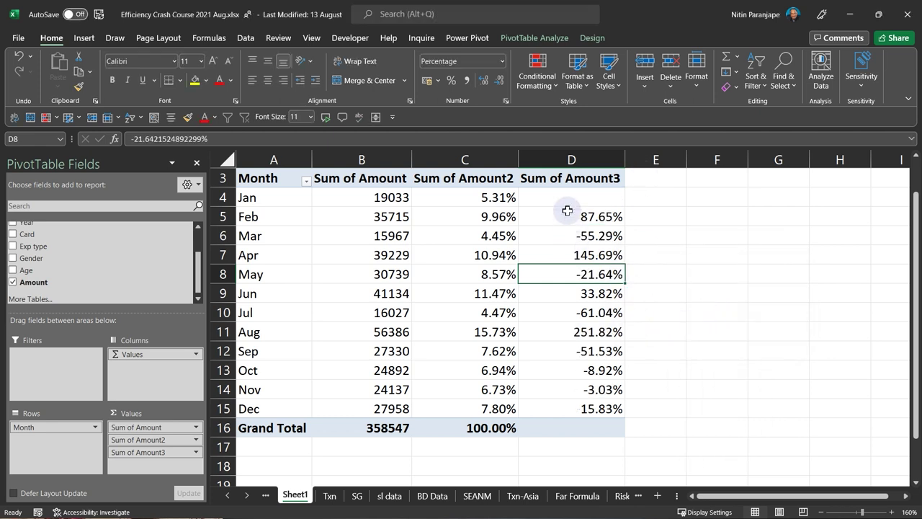
left_click_drag(569, 202, 602, 417)
mouse_move(597, 240)
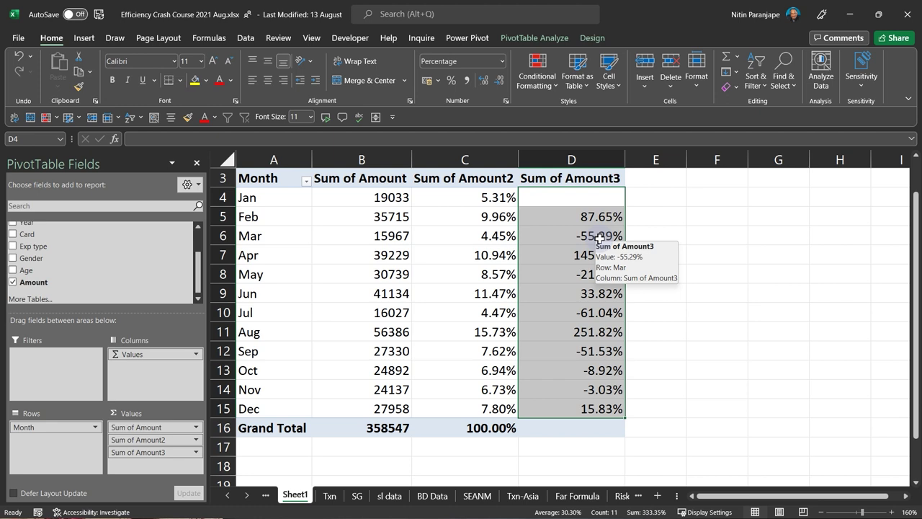
left_click(538, 69)
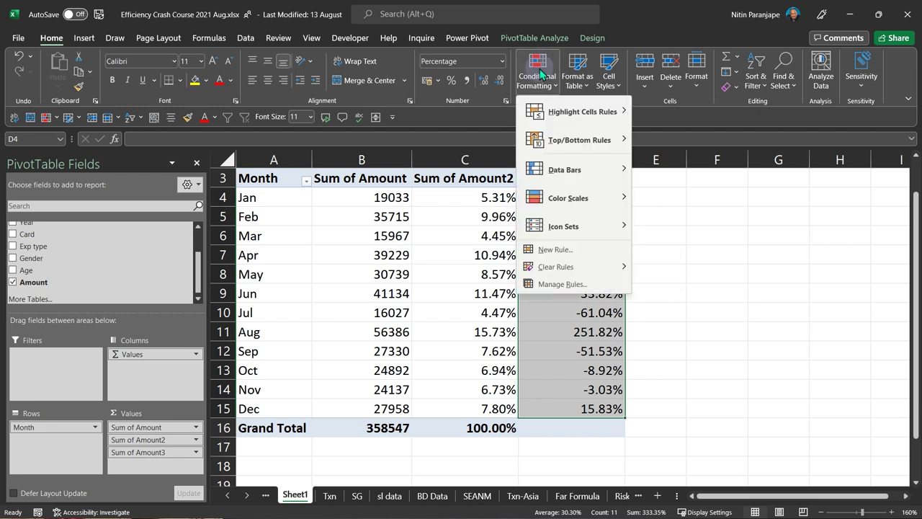
mouse_move(572, 170)
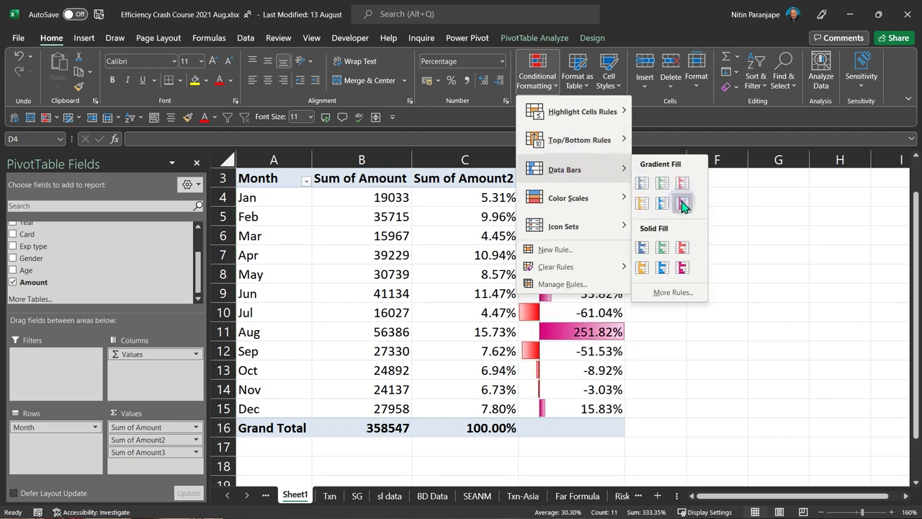
left_click(664, 185)
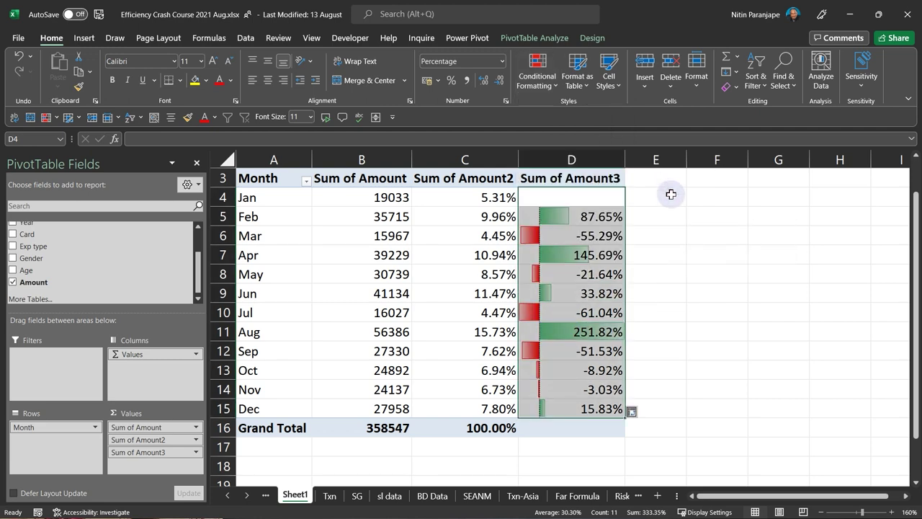
left_click(652, 334)
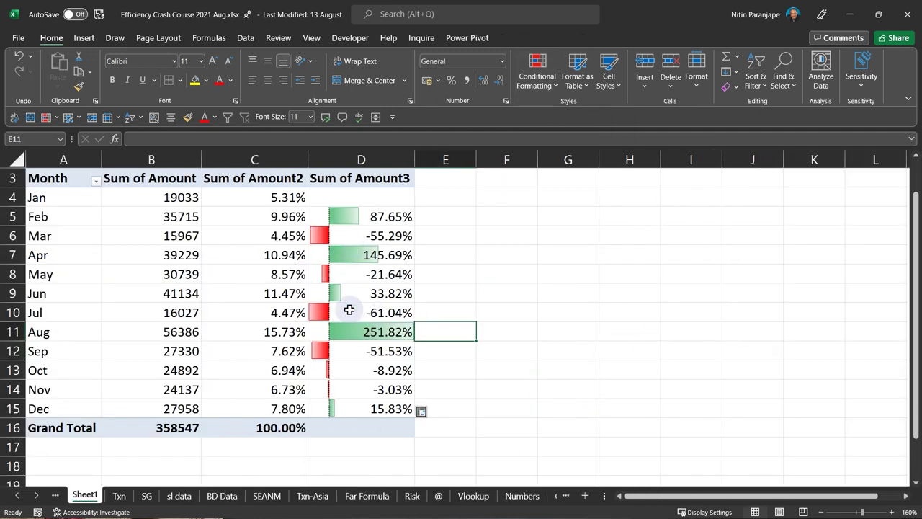
mouse_move(385, 369)
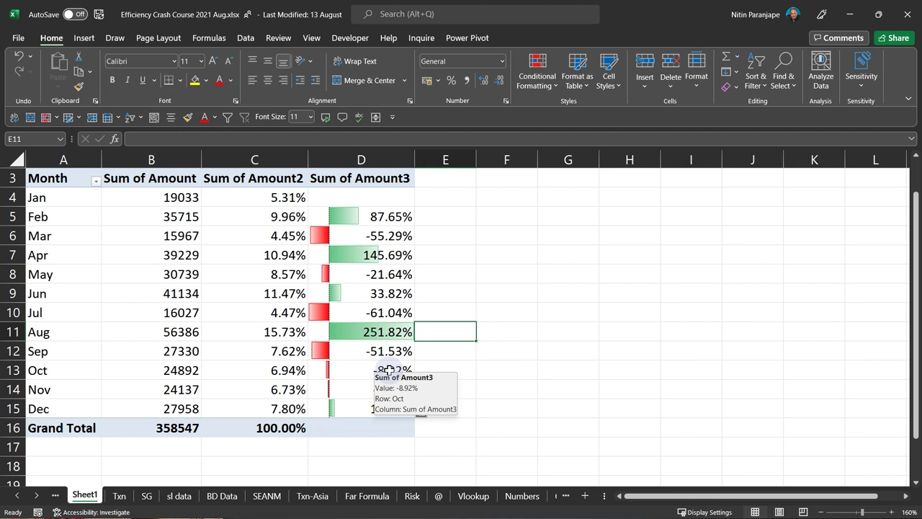
left_click(403, 219)
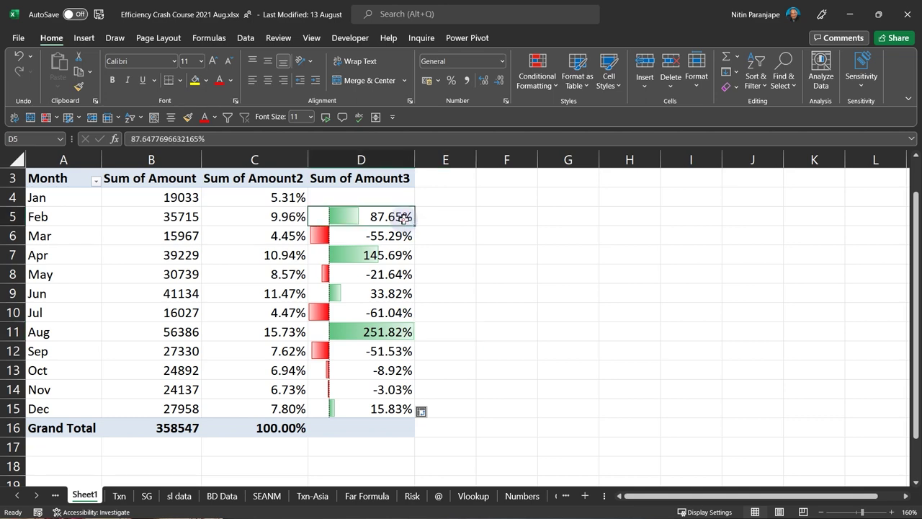
left_click_drag(404, 219, 403, 411)
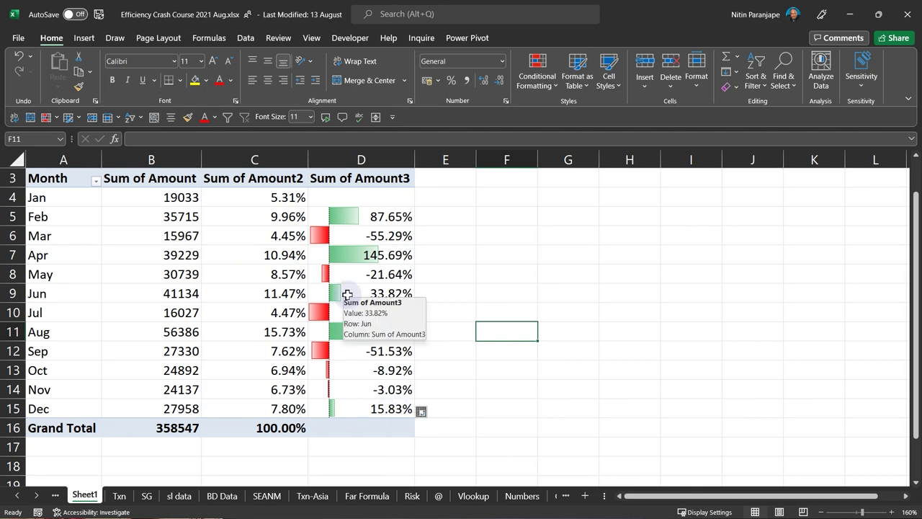
- Look over the pivot's share-of-total values and conditional formatting options without making changes
right_click(272, 275)
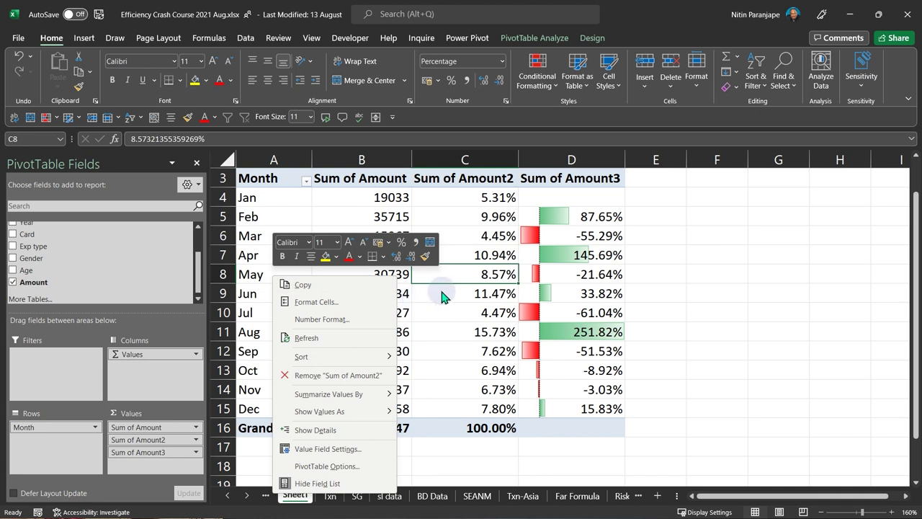
mouse_move(375, 411)
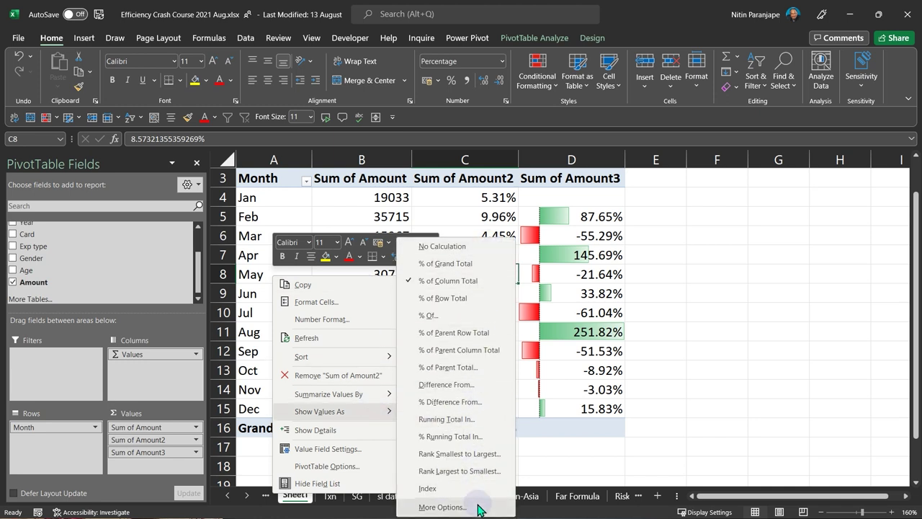
left_click(650, 460)
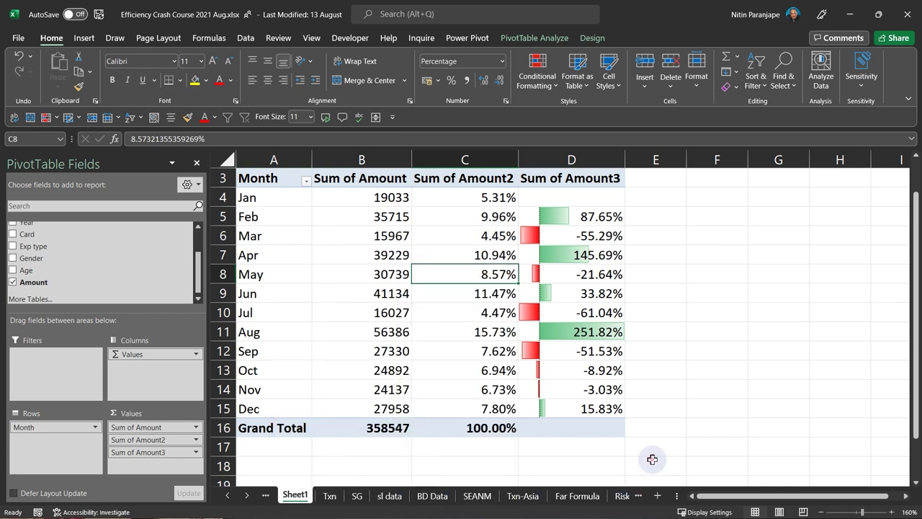
left_click(499, 349)
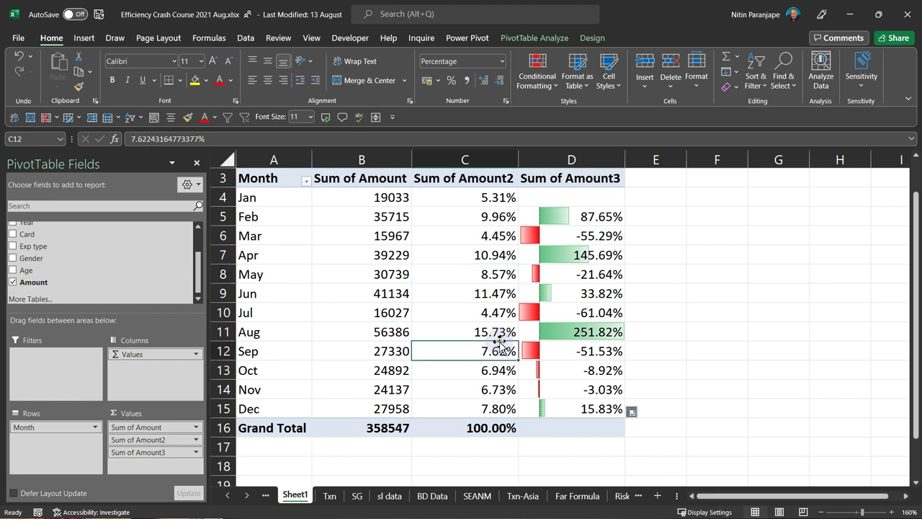
left_click(581, 443)
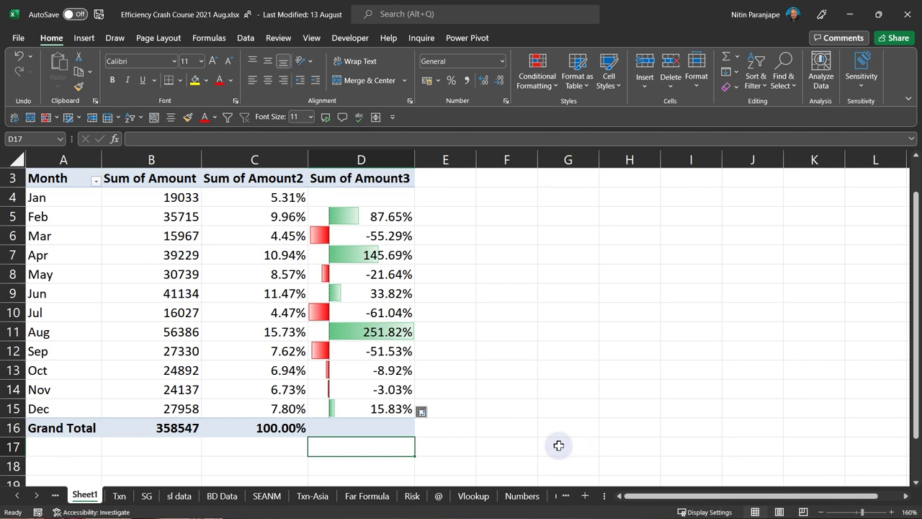
left_click(254, 250)
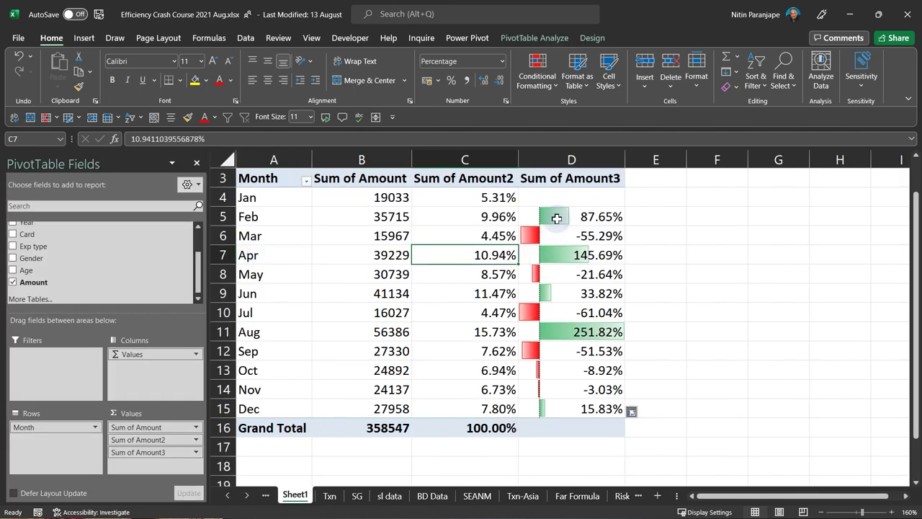
left_click(527, 85)
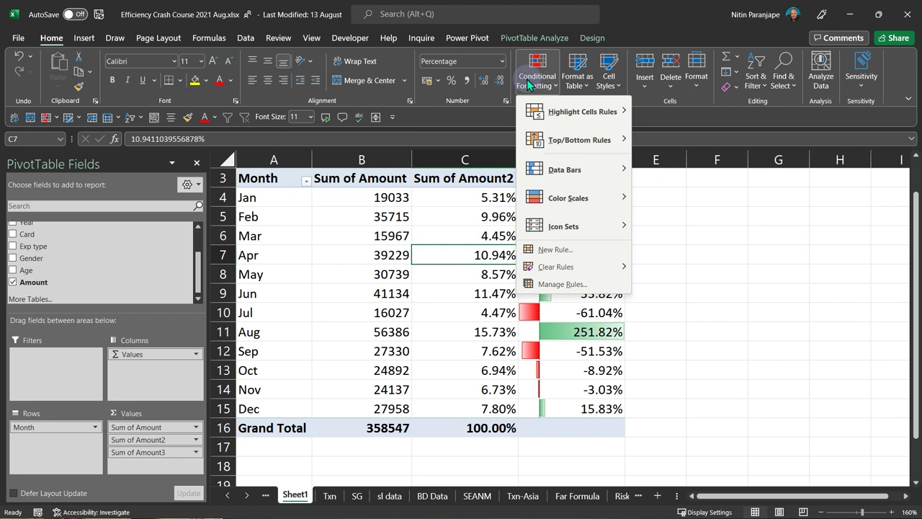
- Switch to the Numbers sheet from the list of all sheets
right_click(237, 497)
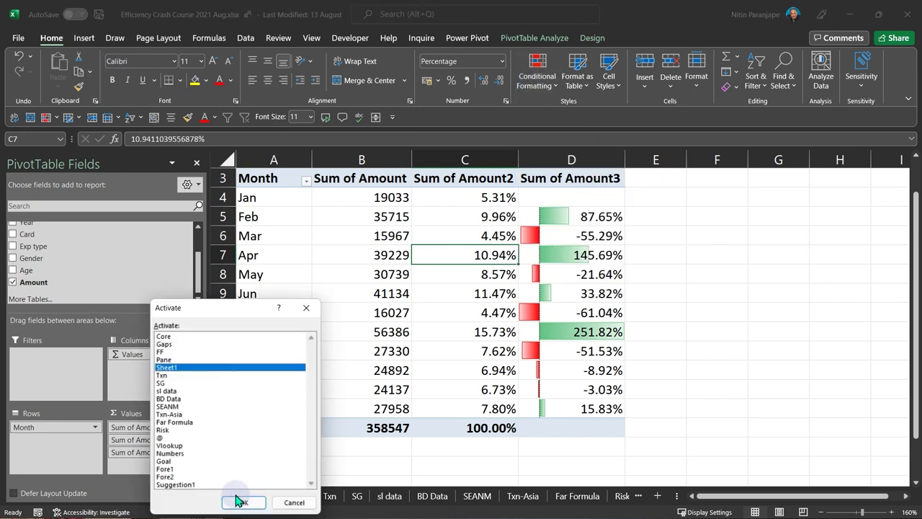
left_click(180, 453)
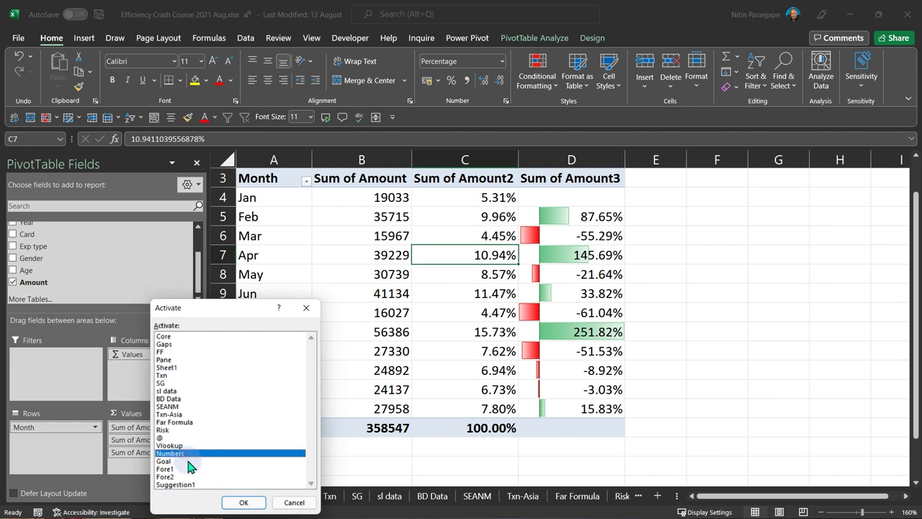
left_click(243, 503)
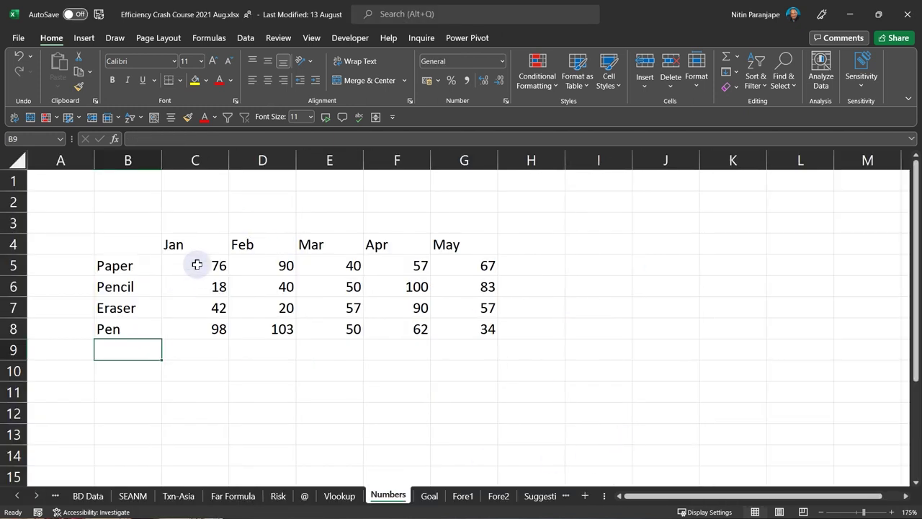
- Apply Blue Gradient Fill data bars to the product figures in C5:G8
left_click_drag(195, 265, 488, 336)
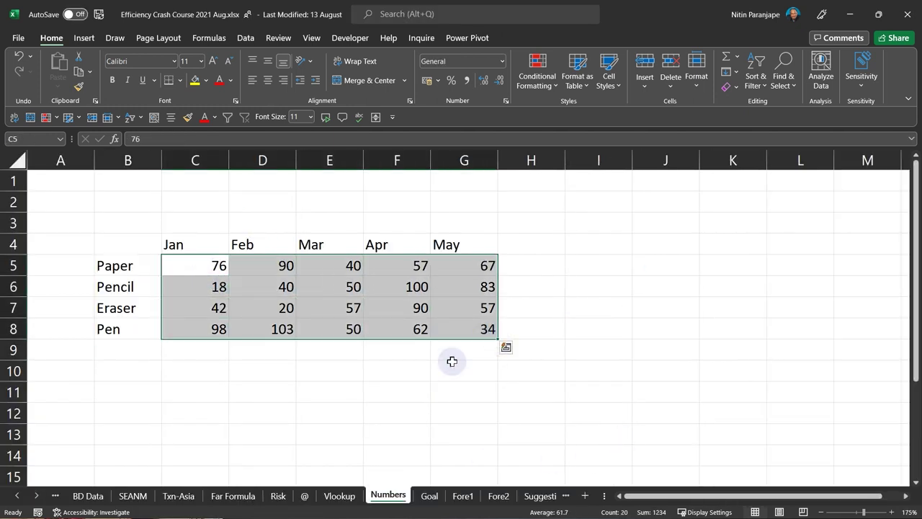
left_click(396, 368)
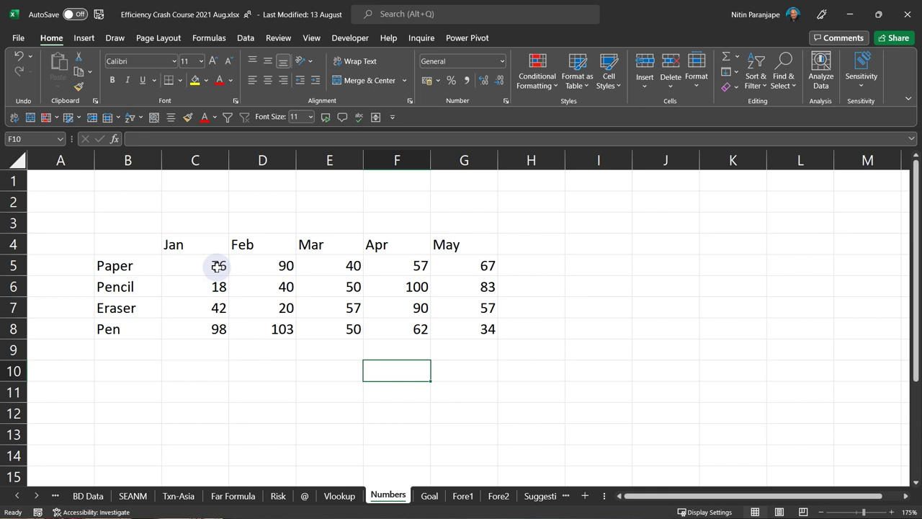
left_click_drag(216, 267, 464, 337)
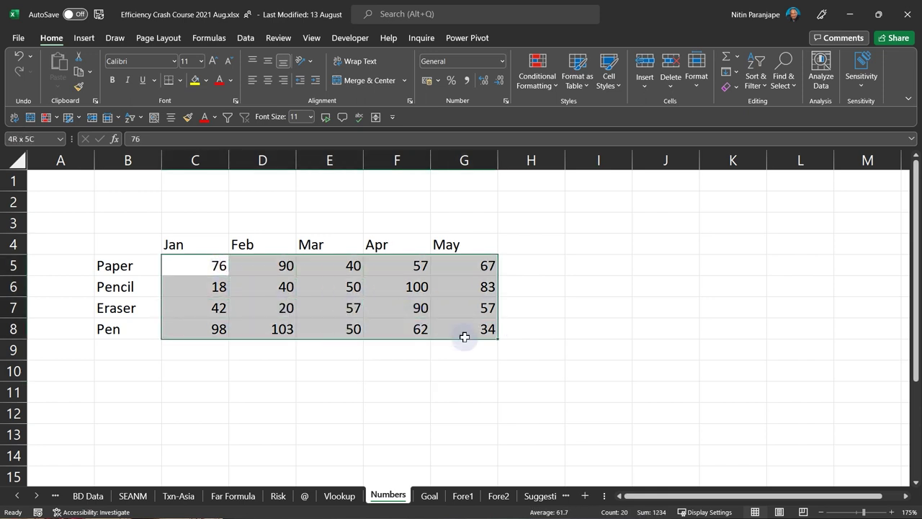
left_click(554, 80)
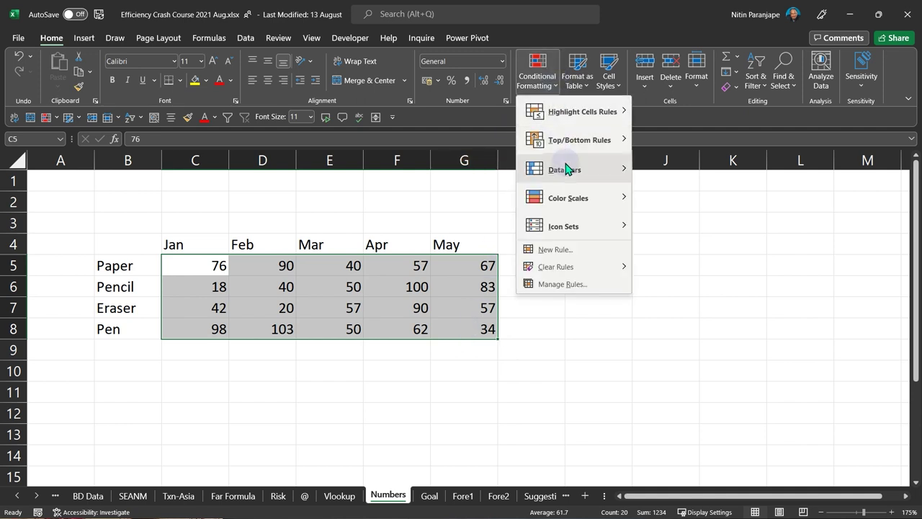
mouse_move(612, 170)
left_click(665, 203)
left_click(303, 346)
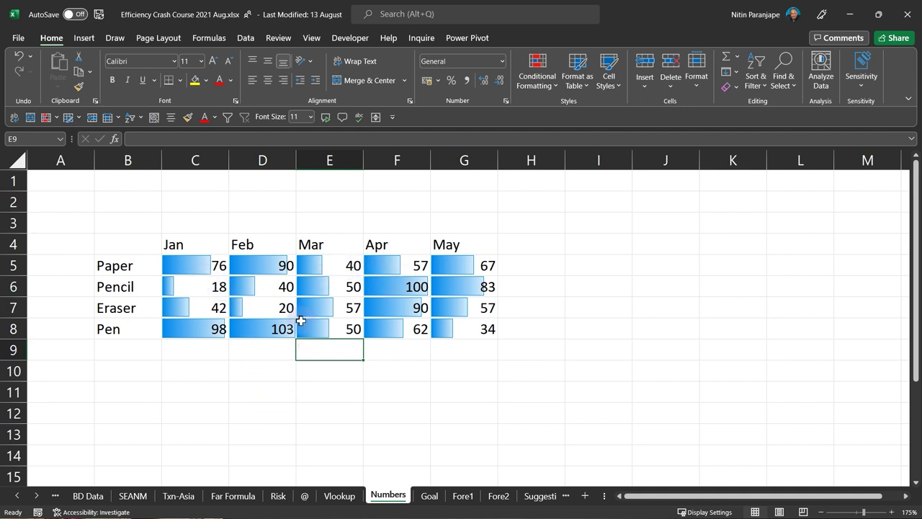
left_click(280, 309)
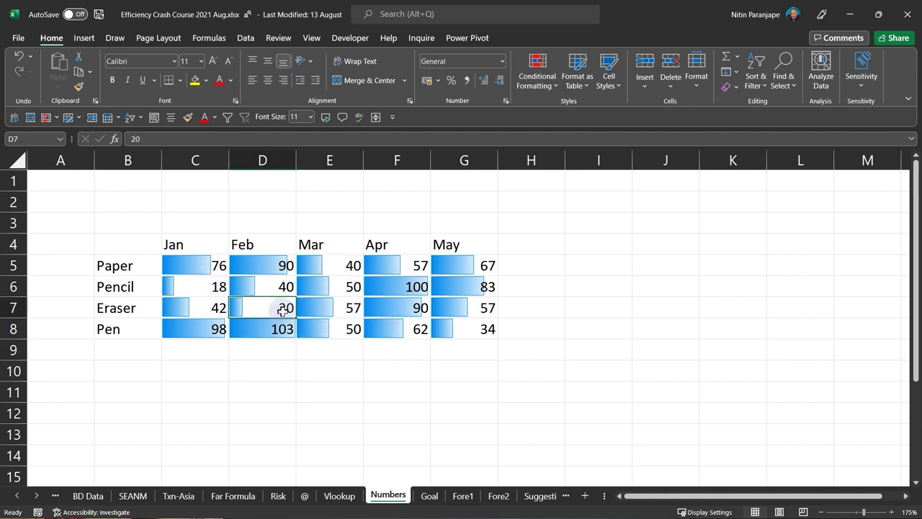
type("99")
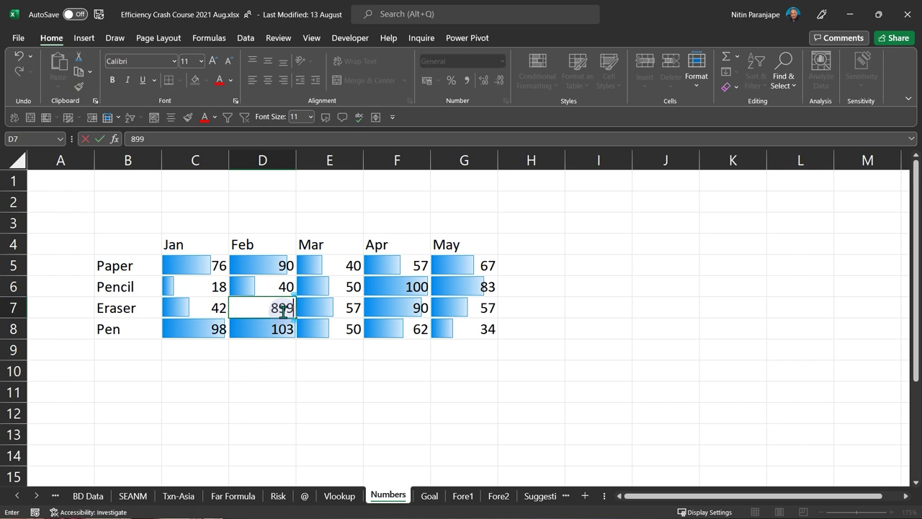
key("Return")
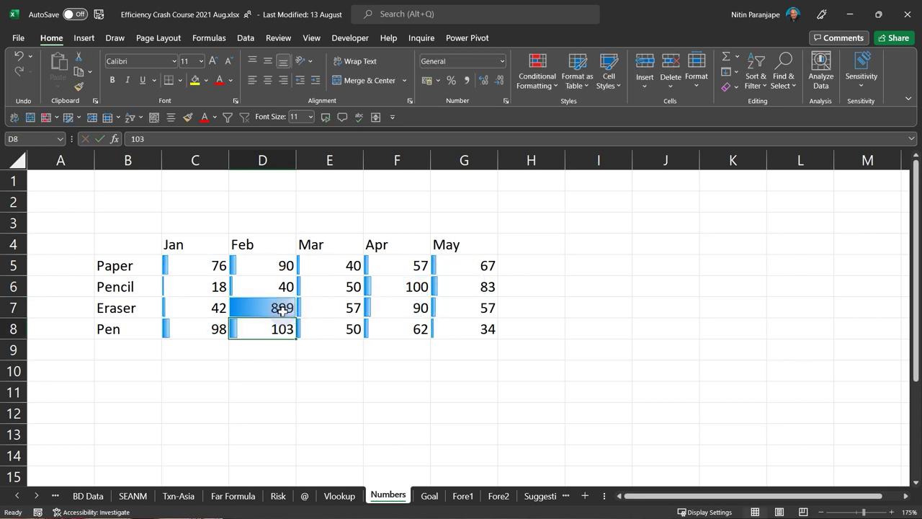
key("ctrl+z")
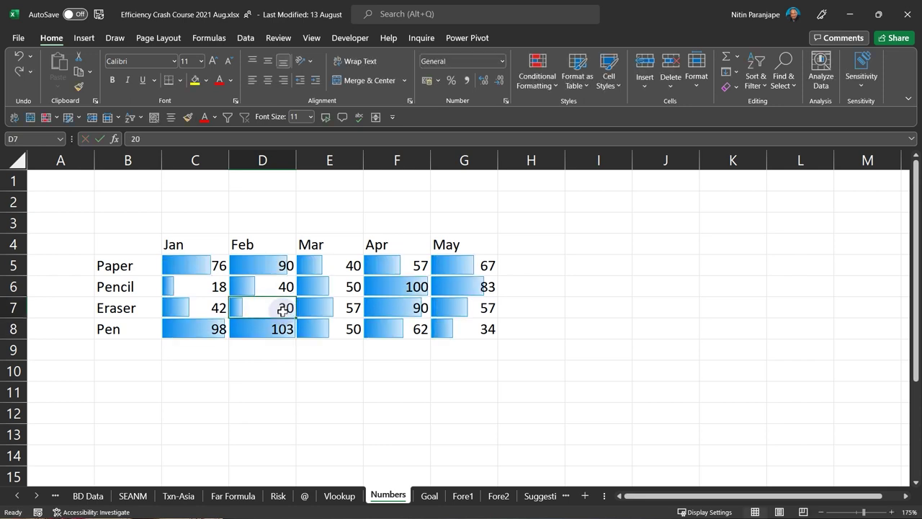
type("-50")
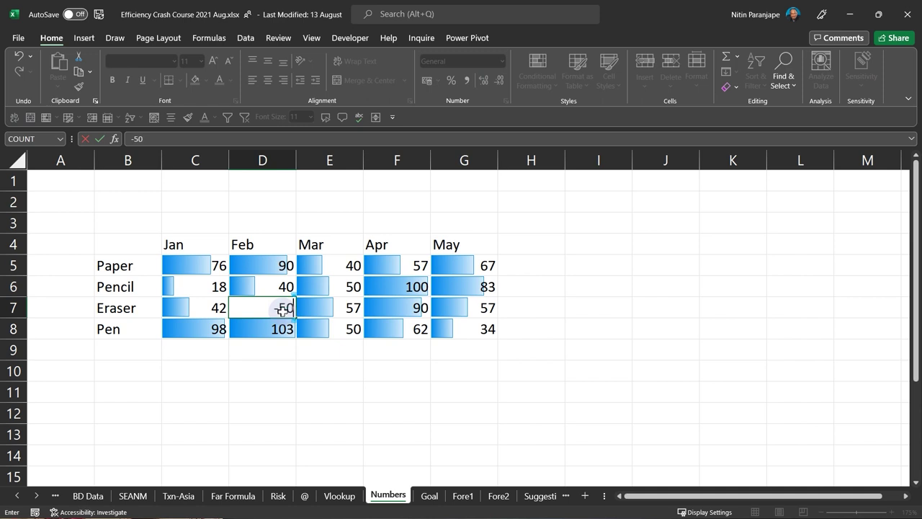
key("Return")
key("ctrl+z")
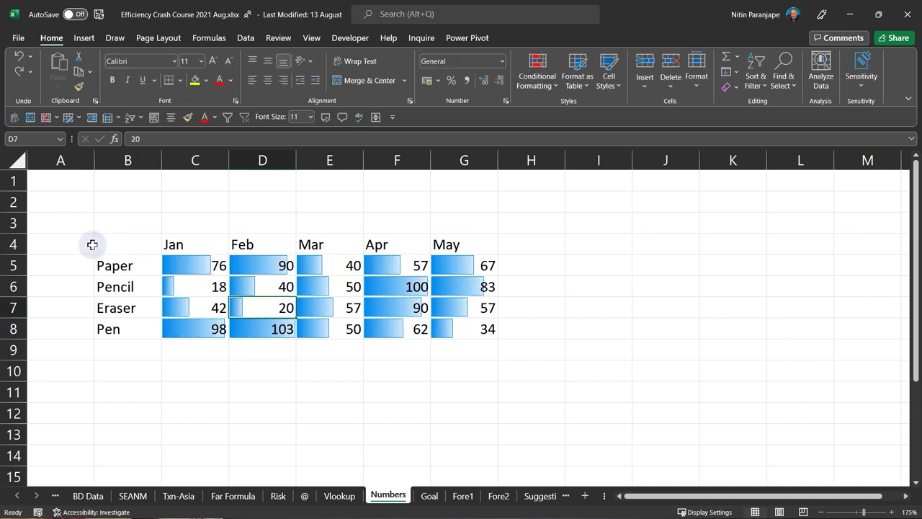
left_click_drag(187, 264, 478, 338)
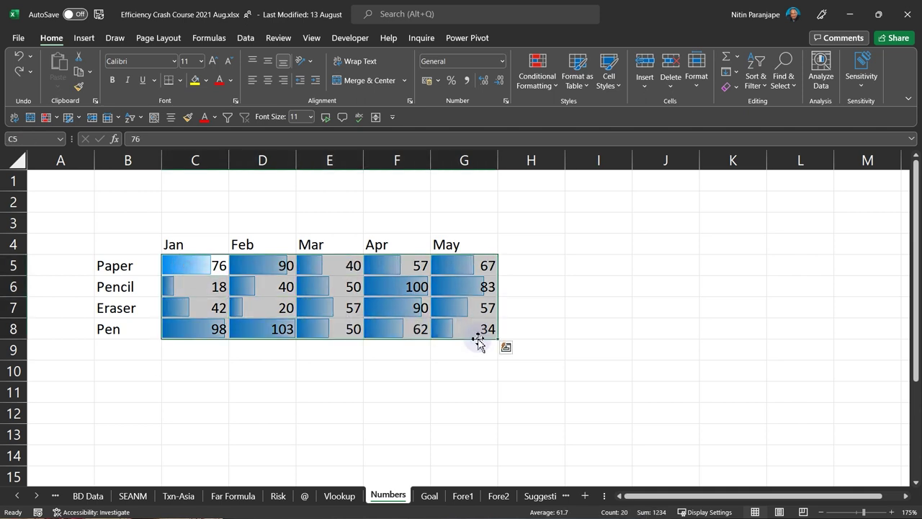
- Clear the data bar formatting from C5:G8 using Alt+E, A, F
key("alt+e")
key("a")
key("f")
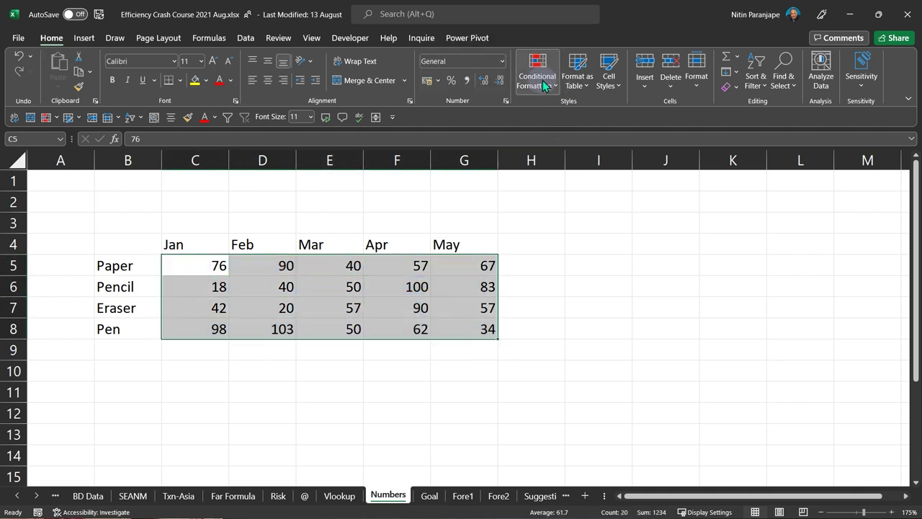
- Apply the Green - Yellow Color Scale to C5:G8, highlighting Pencil's low Jan value 18
left_click(542, 80)
mouse_move(563, 201)
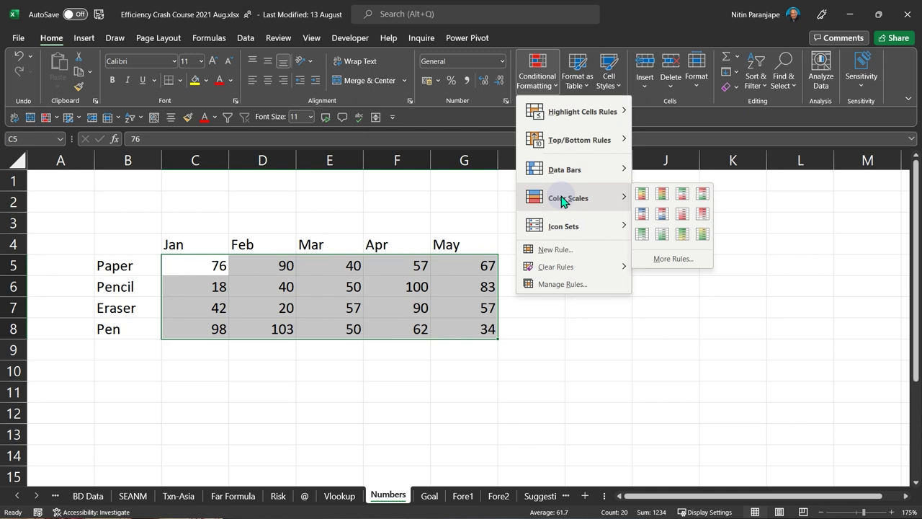
left_click(682, 234)
left_click(262, 328)
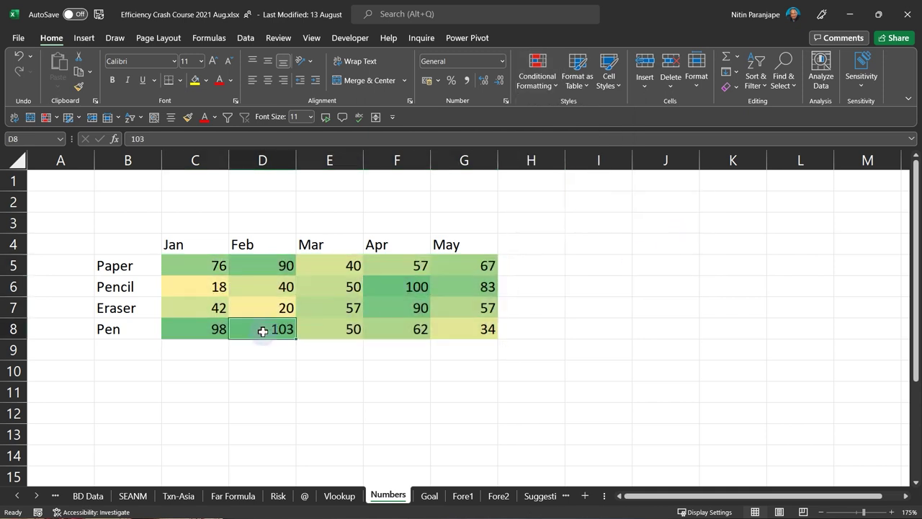
left_click(212, 286)
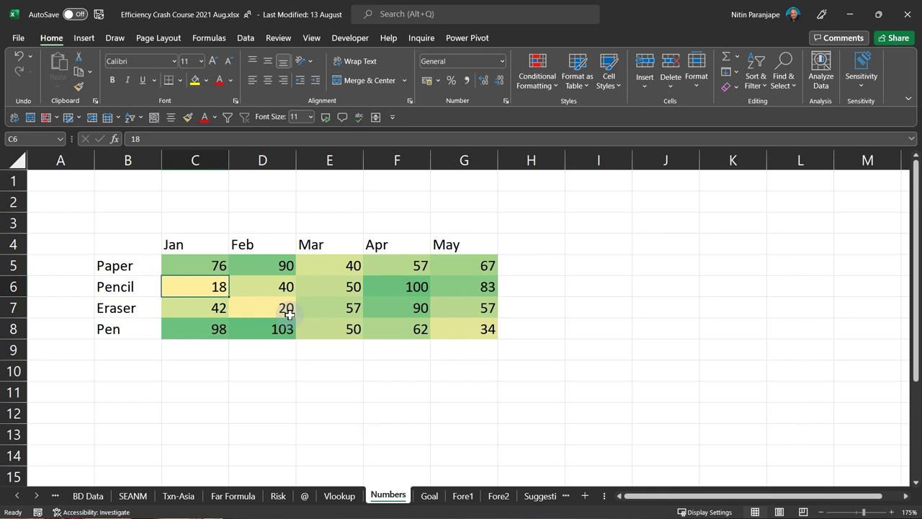
- Undo the colour scale and preview the Icon Sets arrows without applying any
key("ctrl+z")
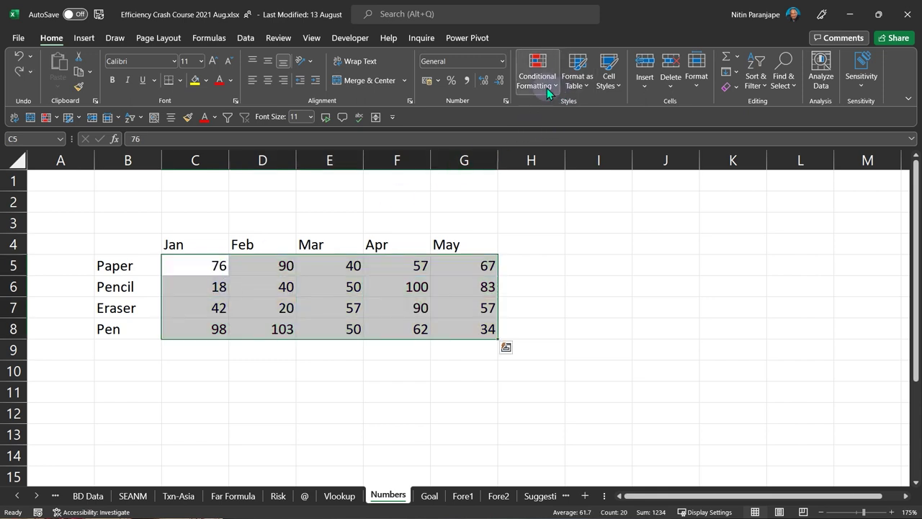
left_click(545, 88)
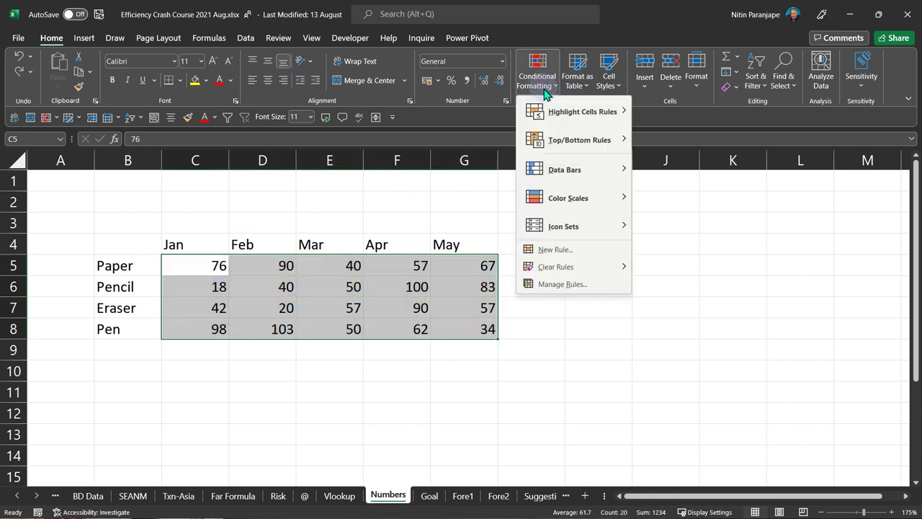
mouse_move(572, 227)
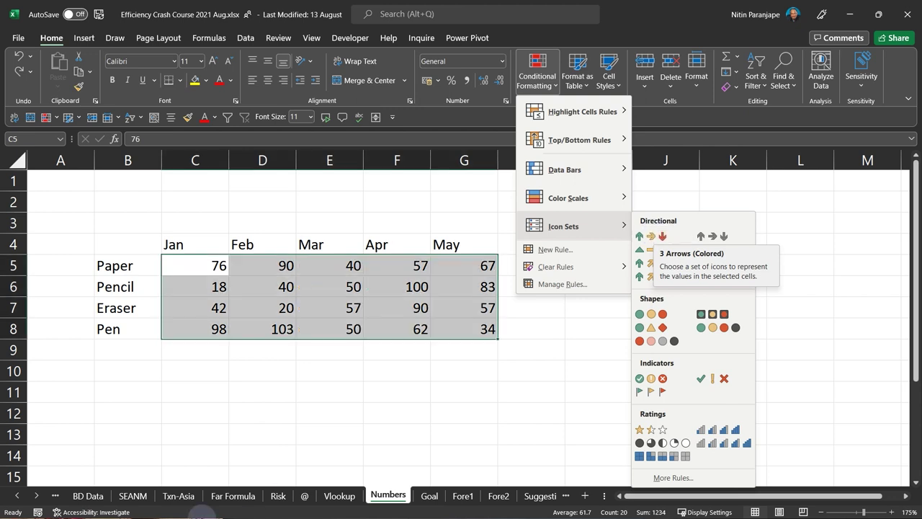
left_click(206, 461)
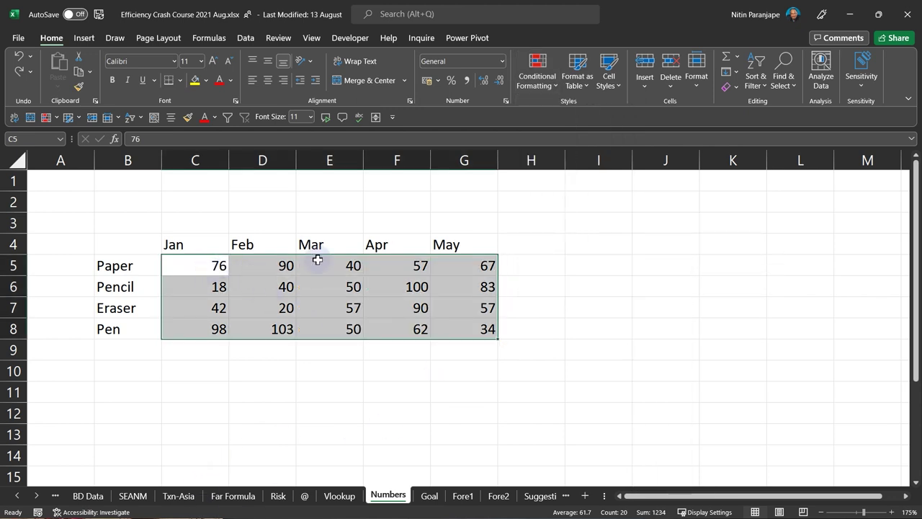
left_click(84, 38)
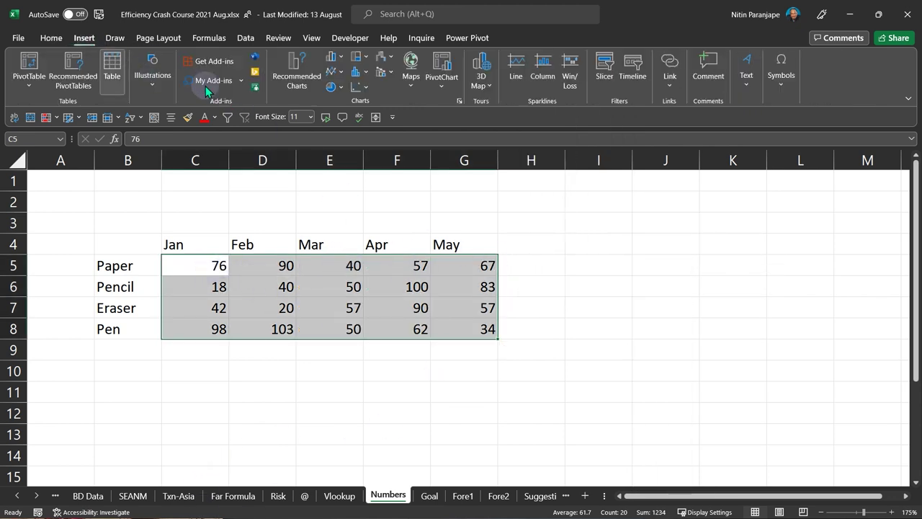
left_click(330, 72)
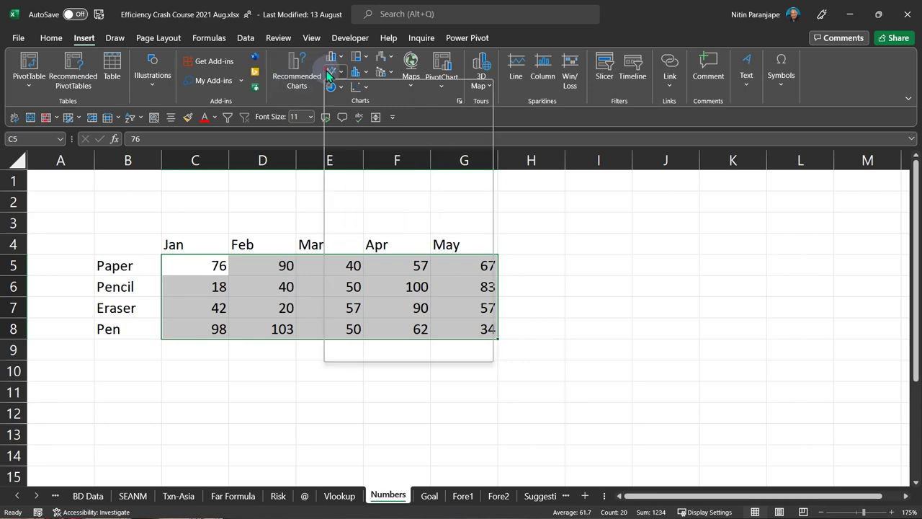
left_click(342, 115)
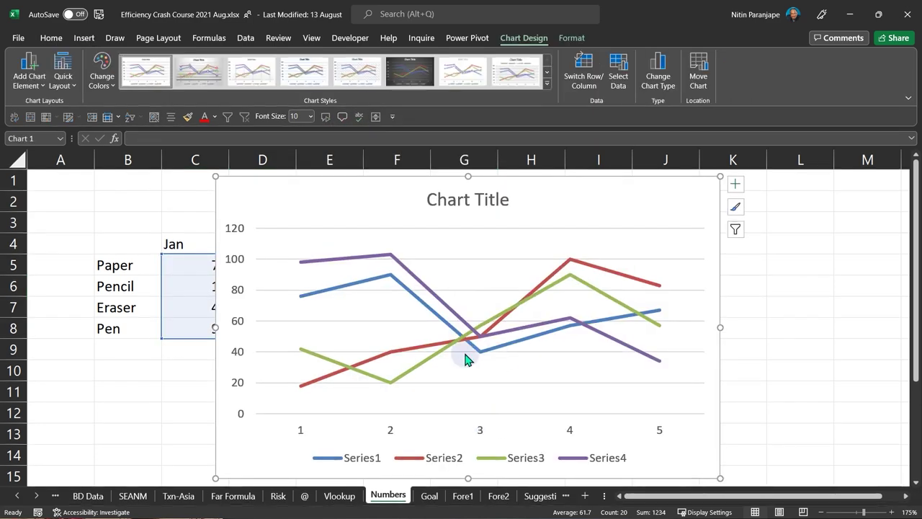
left_click(734, 184)
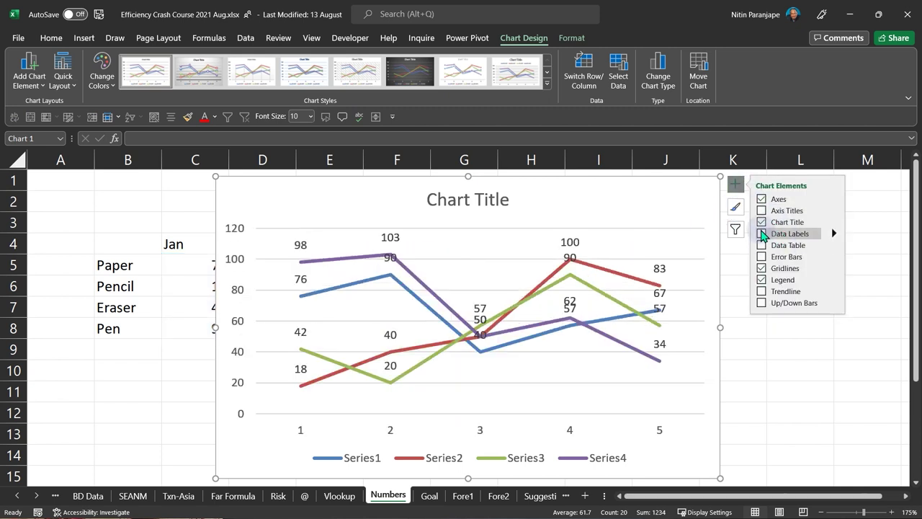
left_click(685, 184)
key("Delete")
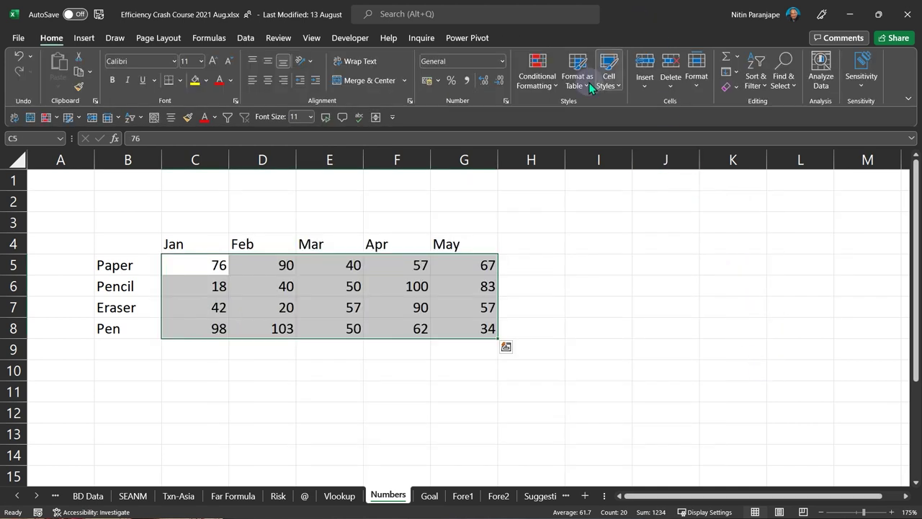
left_click(520, 265)
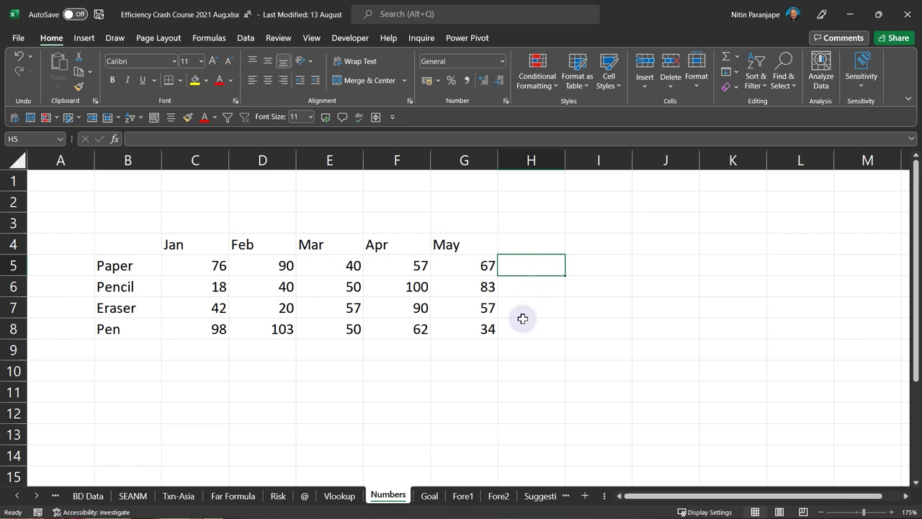
left_click_drag(502, 267, 523, 325)
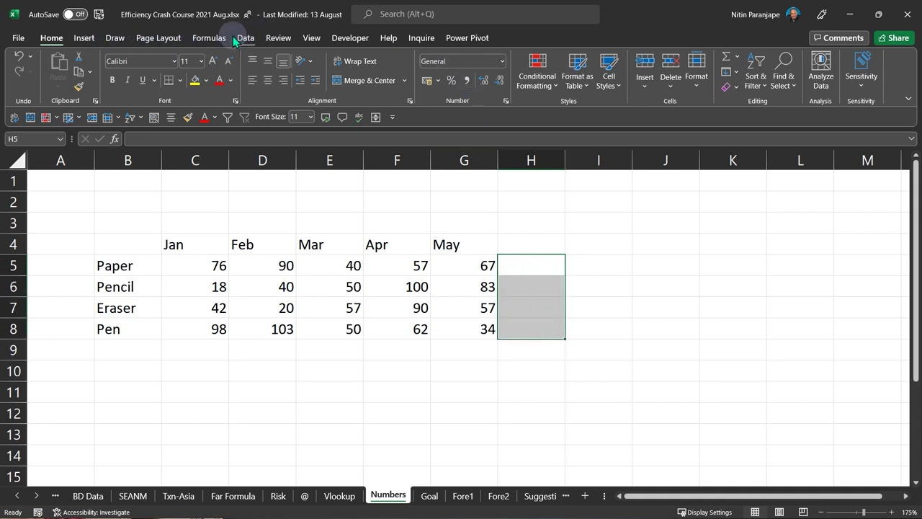
left_click(86, 39)
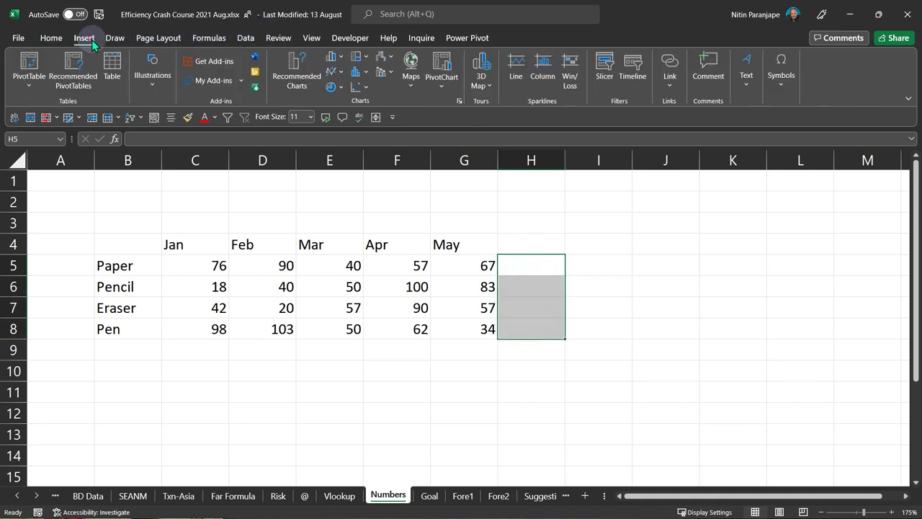
left_click(516, 72)
left_click_drag(204, 264, 486, 329)
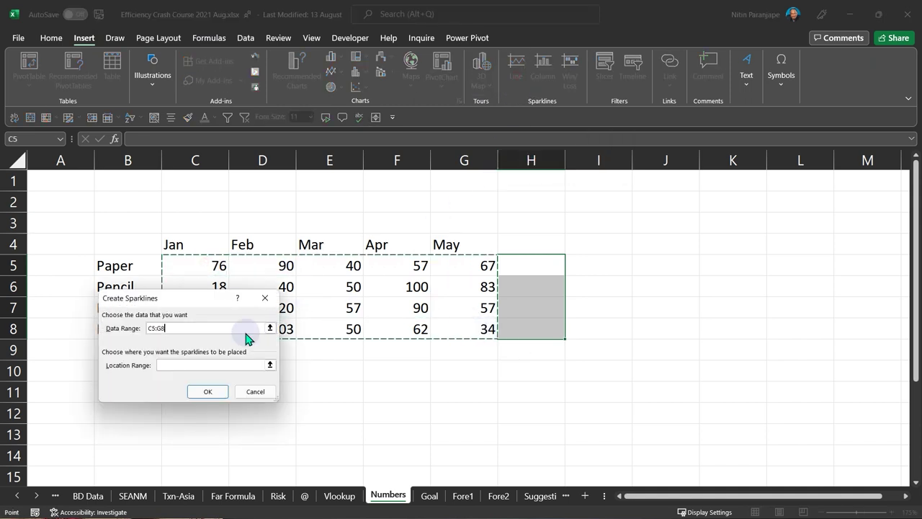
left_click(207, 390)
left_click(540, 331)
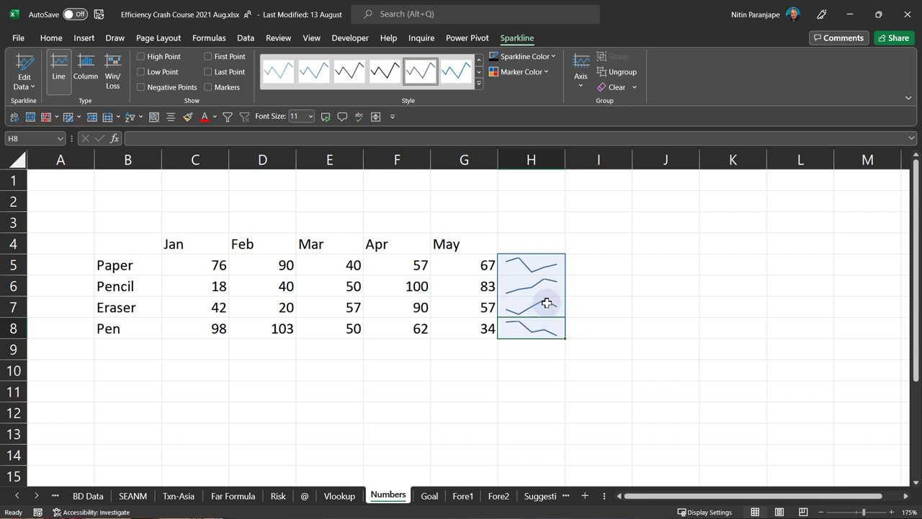
key("ctrl+z")
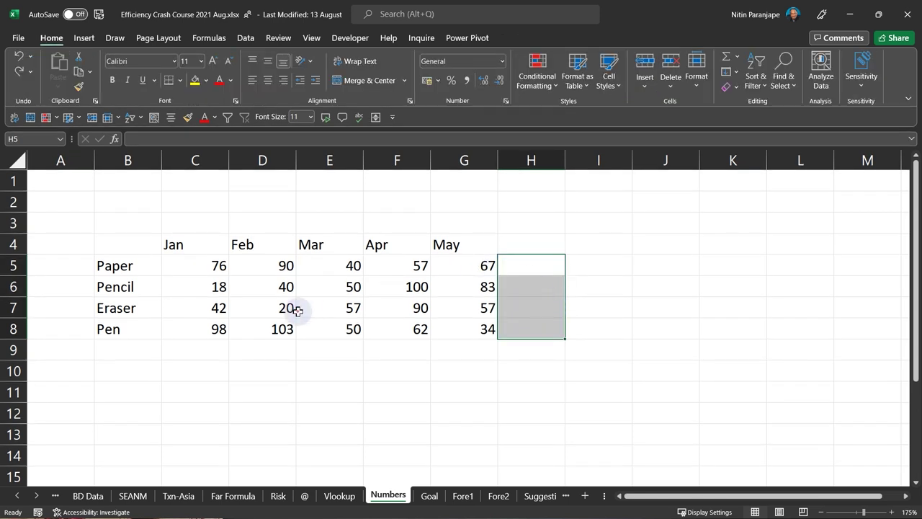
left_click(317, 308)
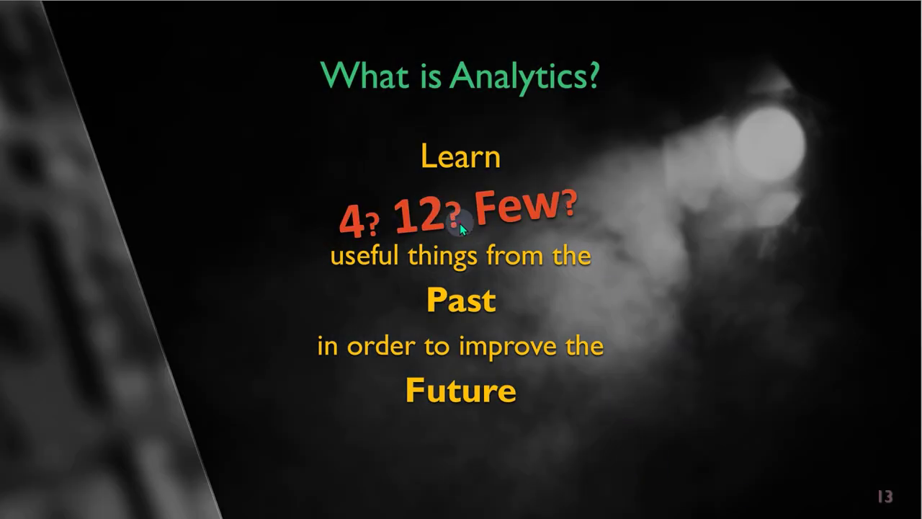
left_click(460, 223)
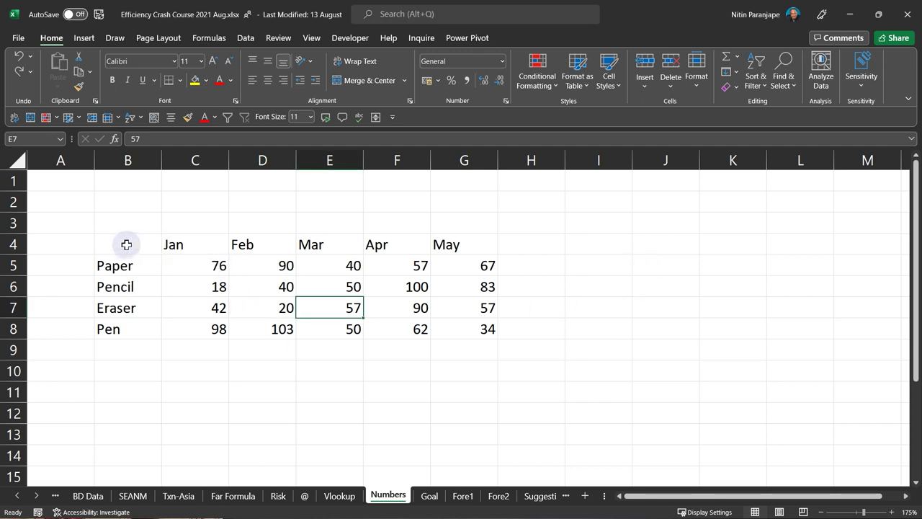
left_click_drag(118, 243, 123, 265)
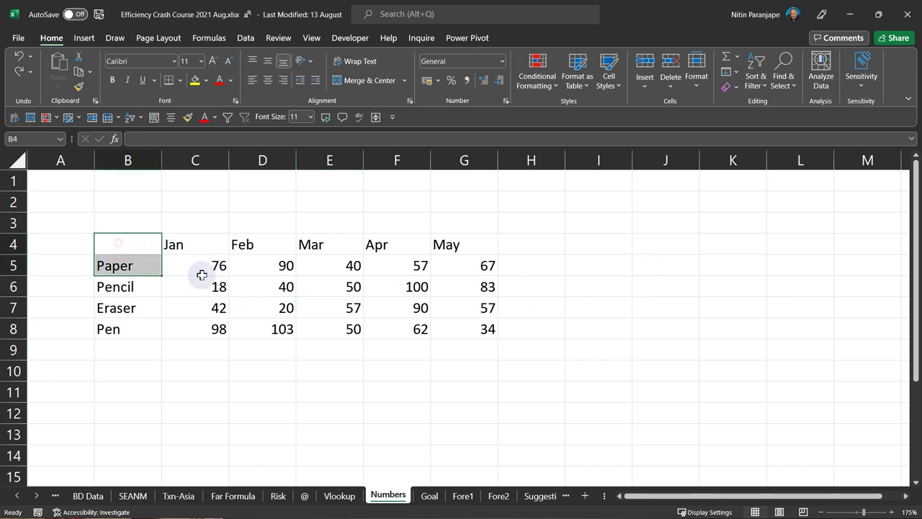
left_click_drag(202, 274, 469, 330)
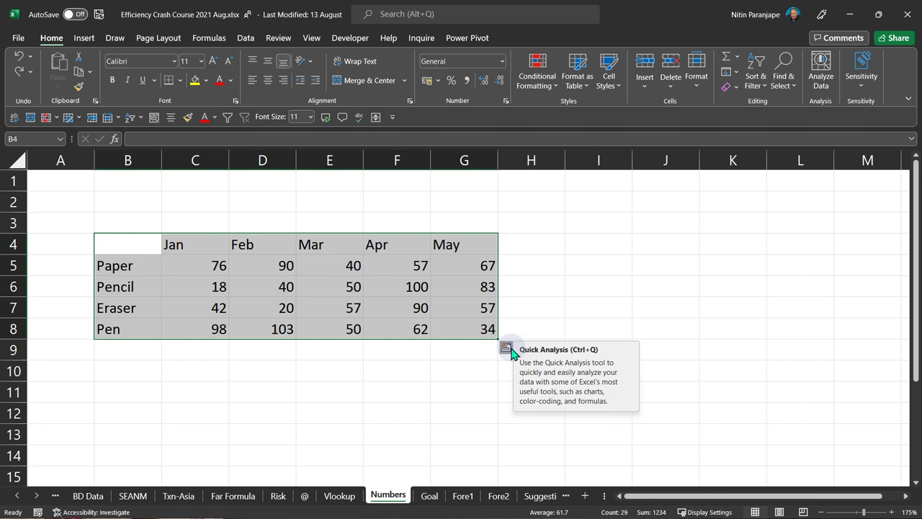
left_click(506, 349)
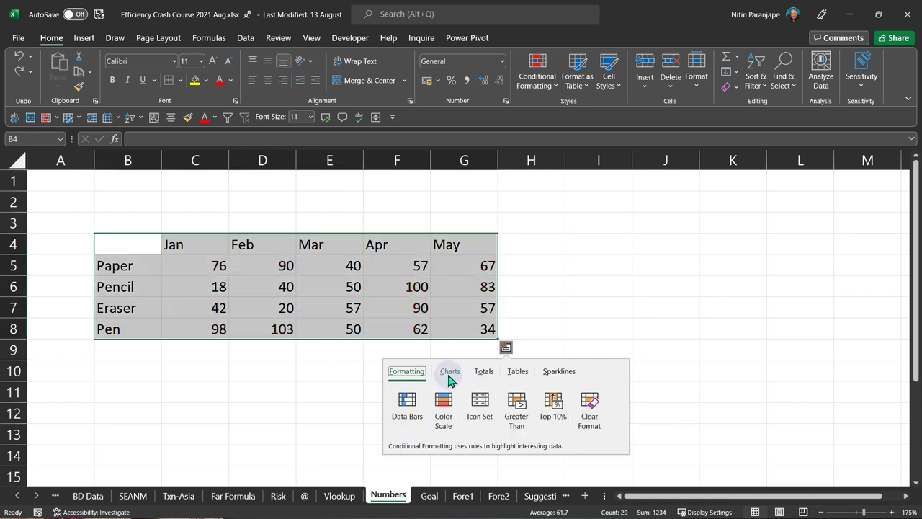
left_click(449, 376)
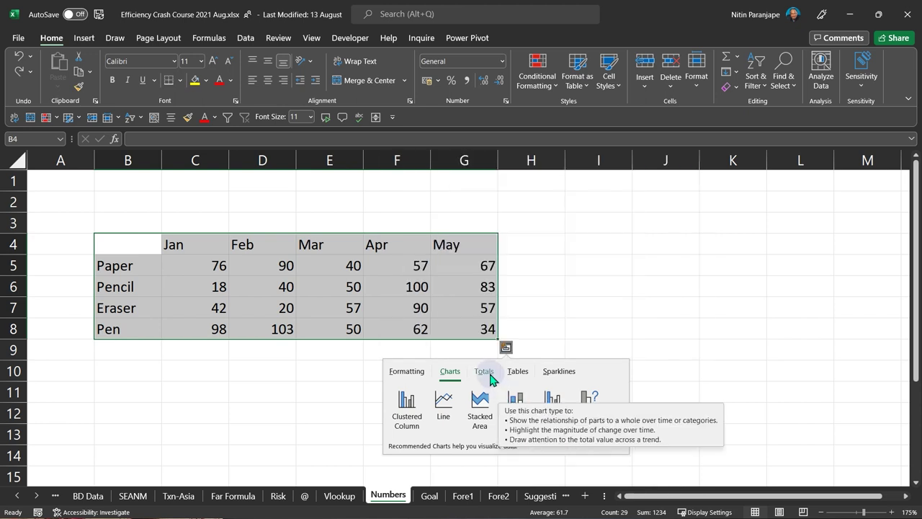
left_click(483, 371)
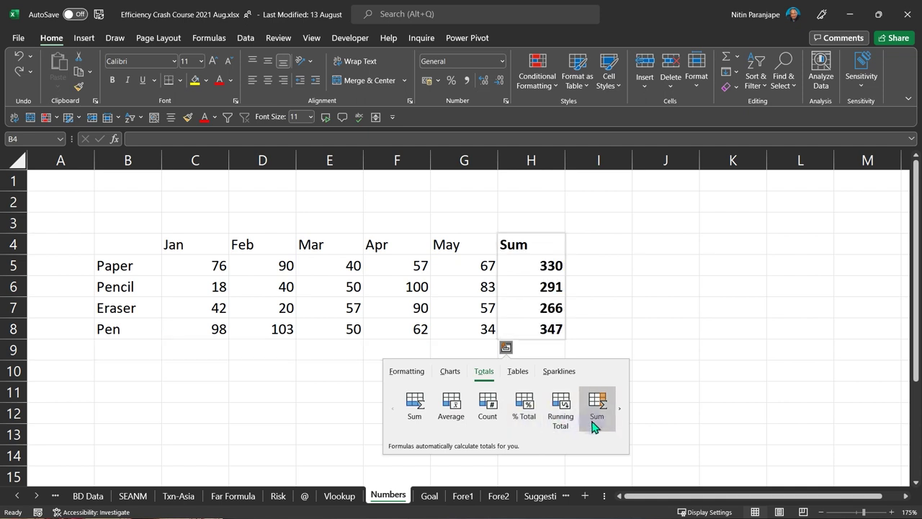
left_click(618, 409)
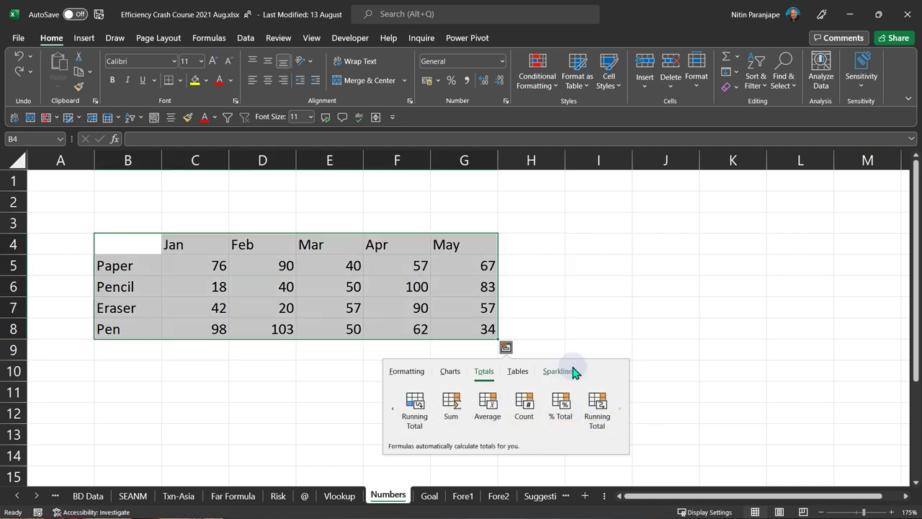
left_click(569, 371)
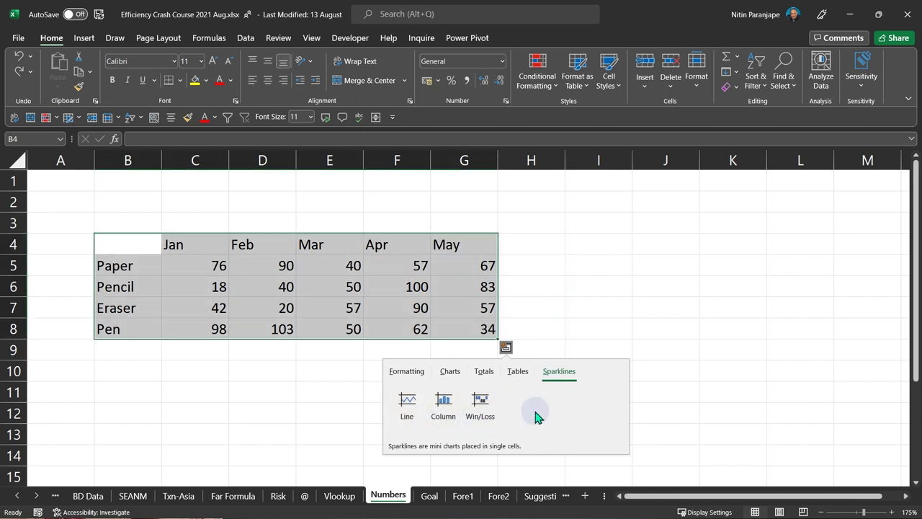
left_click(419, 287)
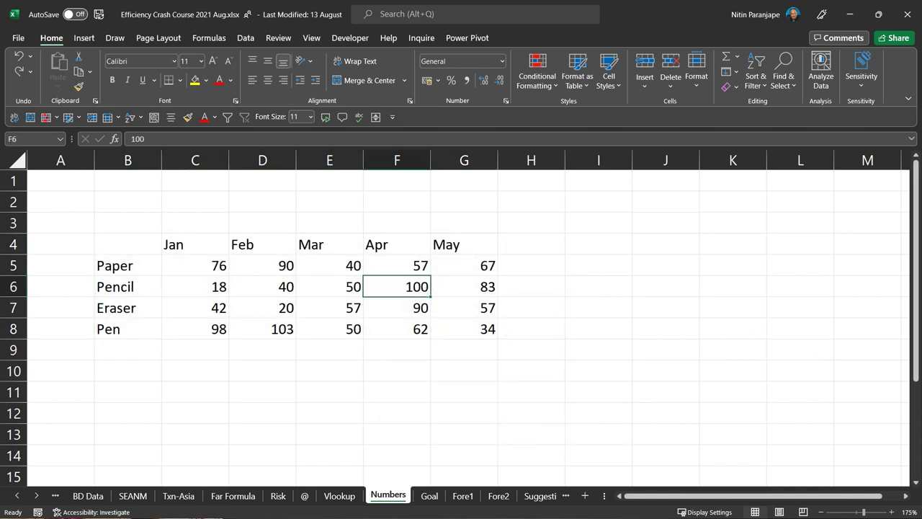
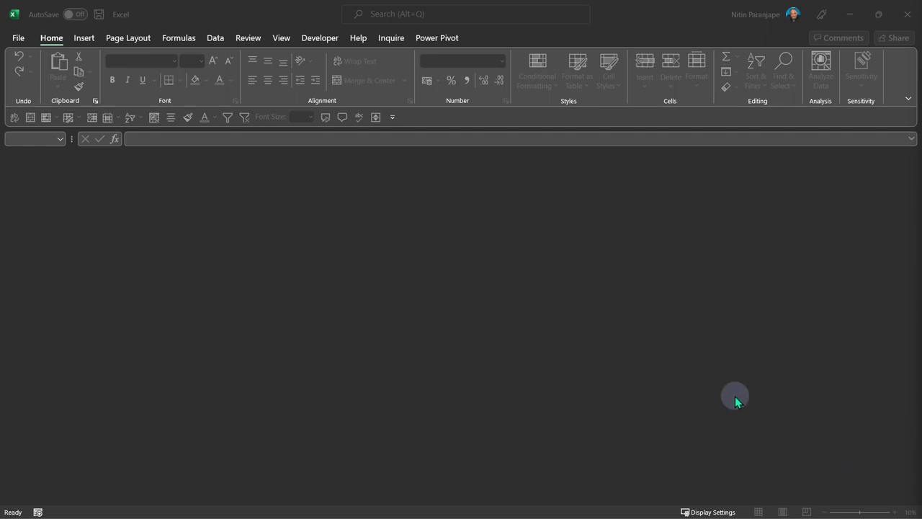
- In a new workbook, enter Jan in C4, fill it through Sep to K4, then select C5:K20
key("ctrl+n")
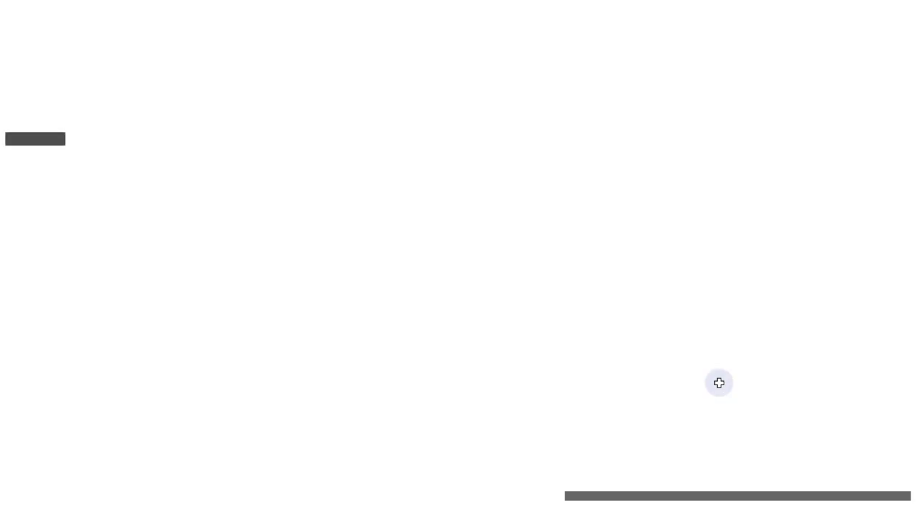
left_click_drag(110, 215, 299, 365)
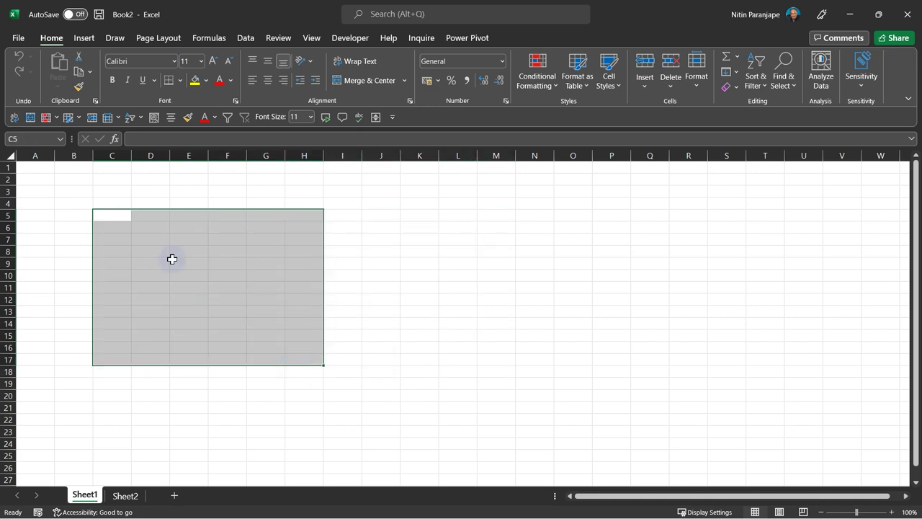
left_click(115, 203)
type("Jan")
key("Return")
left_click(118, 203)
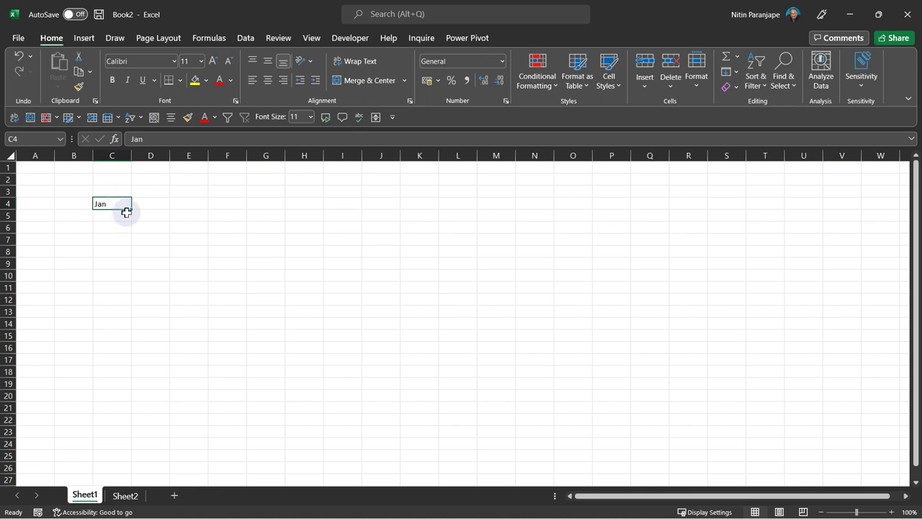
left_click_drag(131, 209, 425, 213)
left_click_drag(103, 218, 415, 393)
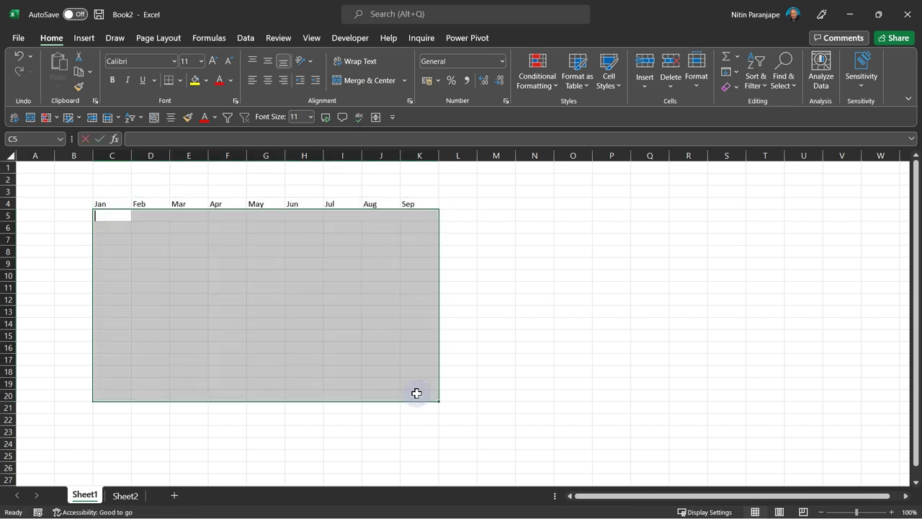
- Fill C5:K20 with the formula =RANDBETWEEN(10,1000)
type("=rand")
key("Down")
key("Down")
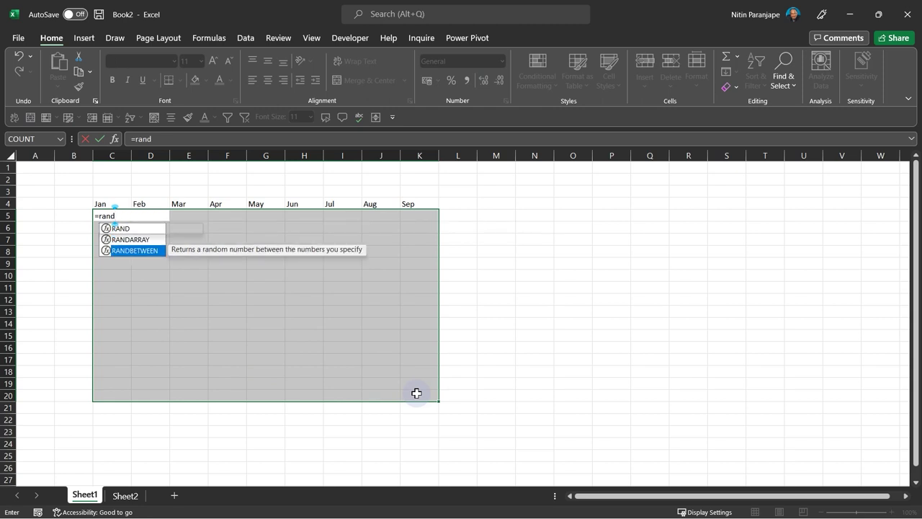
key("Tab")
type("10,1000)")
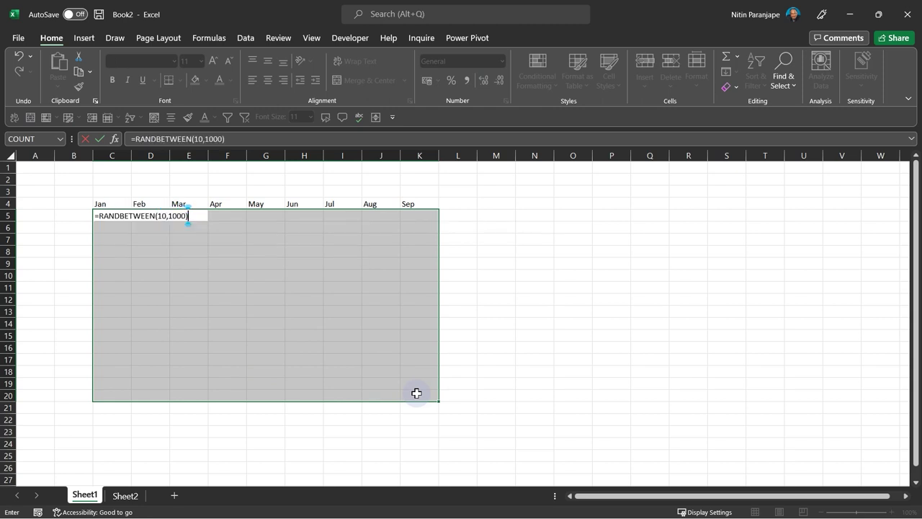
key("ctrl+Return")
- Replace the formulas with their fixed values and zoom the sheet to 145%
key("ctrl+c")
key("ctrl+alt+v")
key("v")
key("Return")
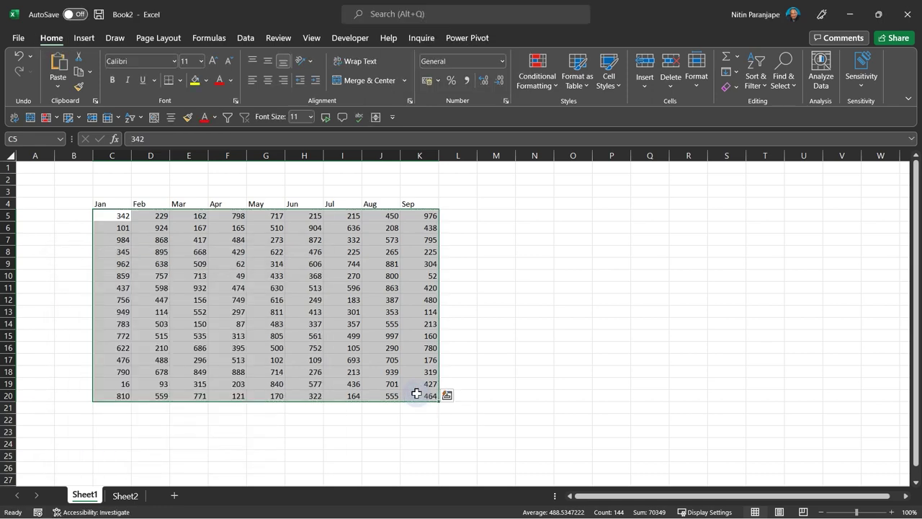
left_click(338, 298)
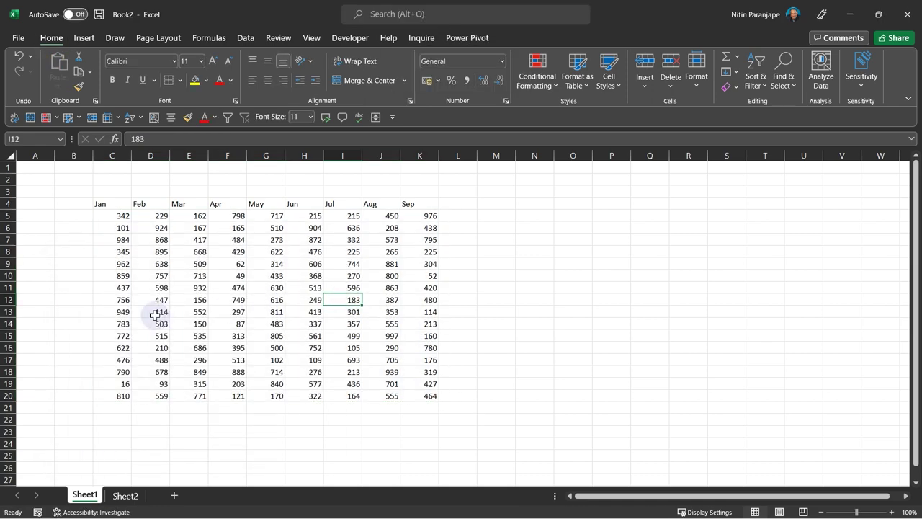
scroll(154, 315, "up", 3, "ctrl")
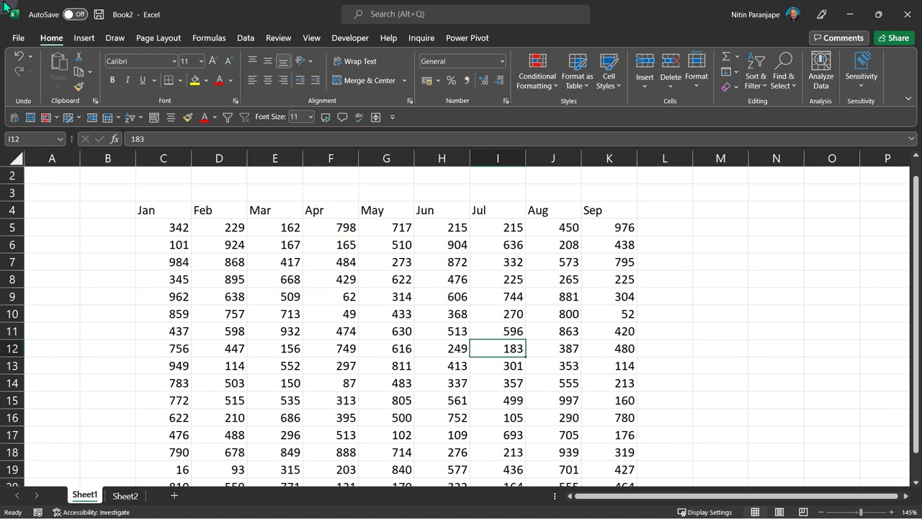
- Save the workbook to OneDrive - MaxOffice as Wedemo.xlsx, then check it in File Explorer
left_click(18, 37)
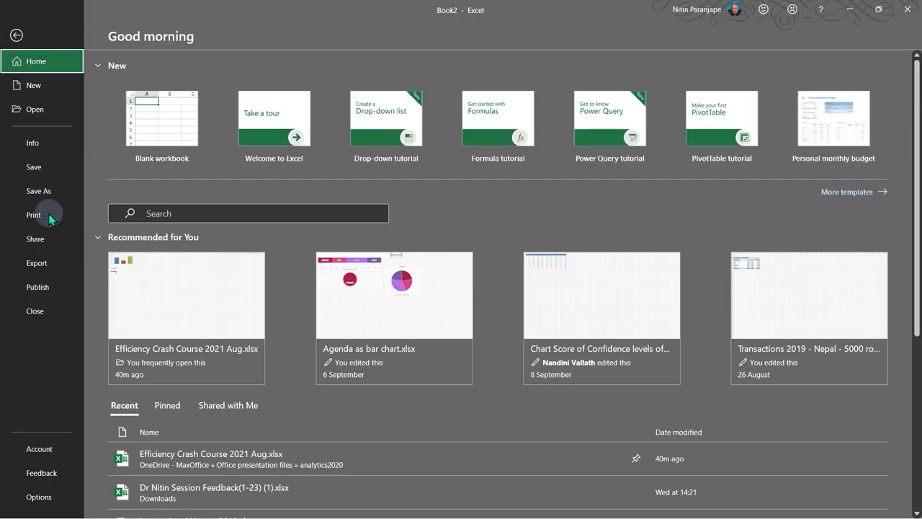
left_click(50, 192)
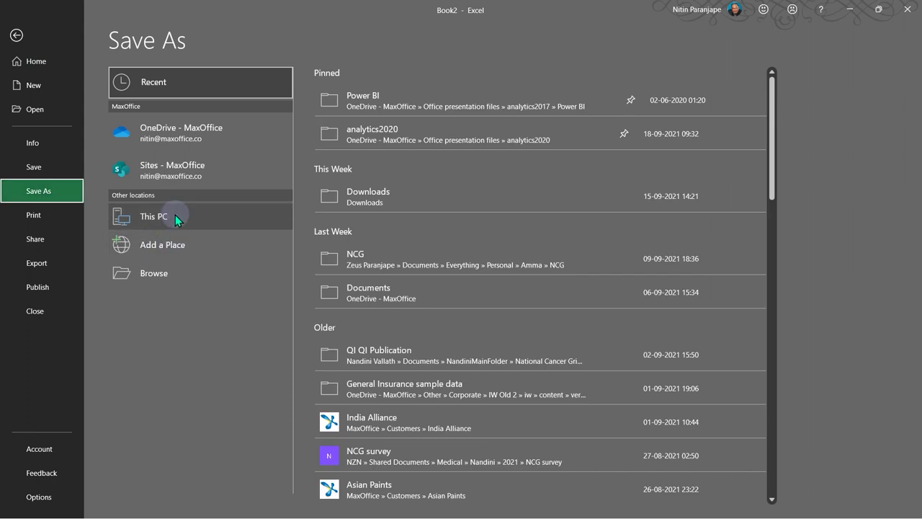
left_click(184, 144)
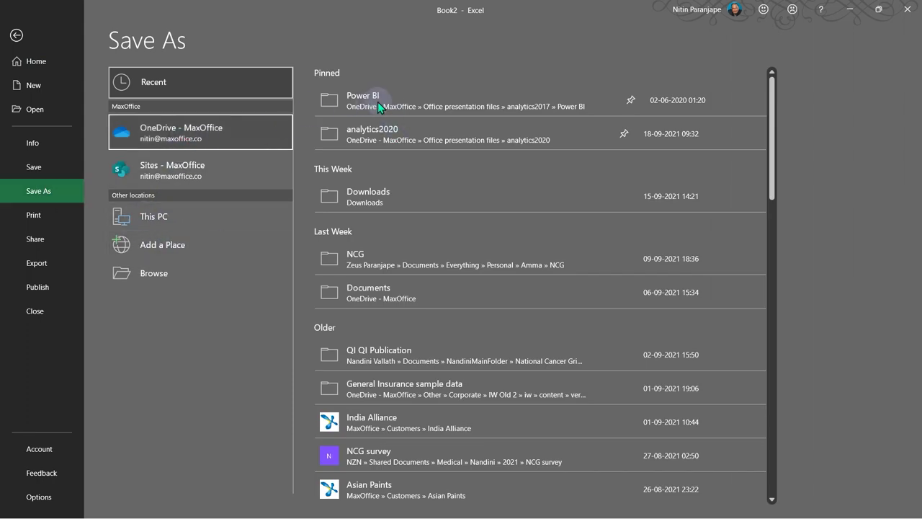
left_click(356, 90)
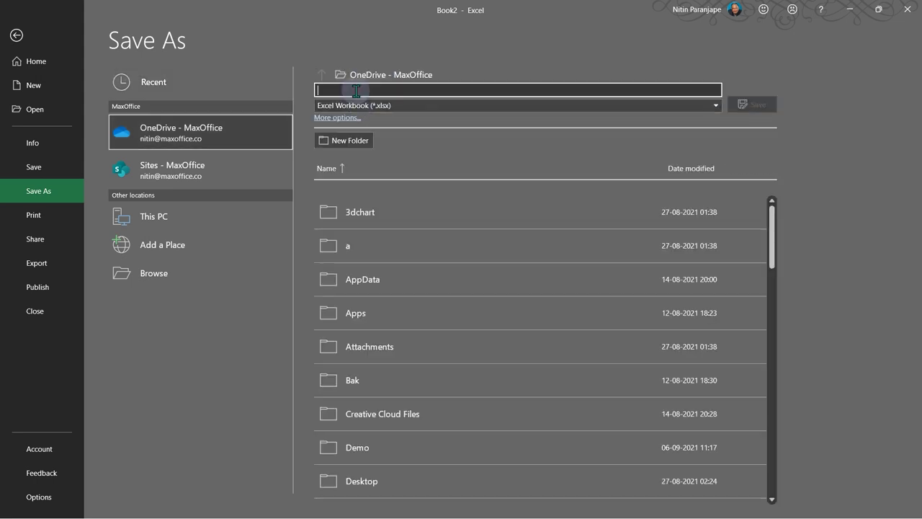
type("Wedemo")
key("ctrl+a")
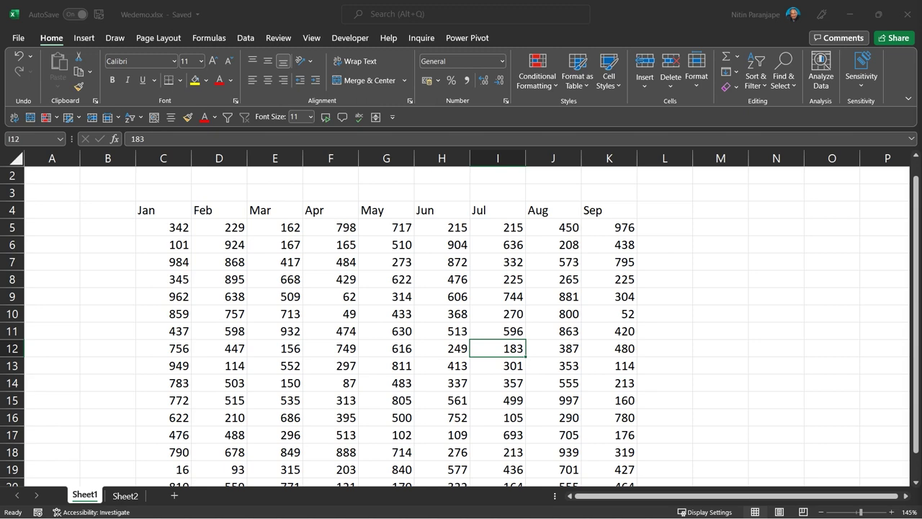
key("super+e")
- Select Wedemo.xlsx in the OneDrive - MaxOffice folder
left_click(268, 140)
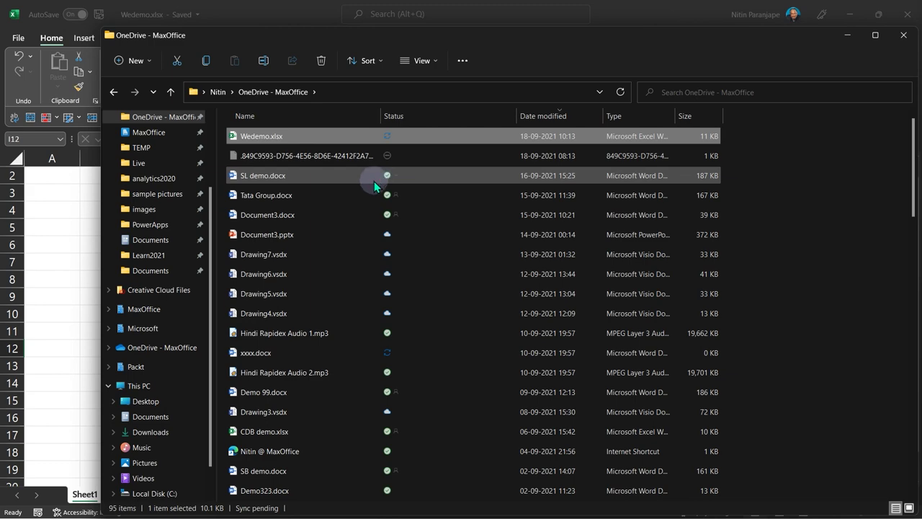
- Return to the Excel workbook, select cell D7, and advance the presentation to the next slide
left_click(79, 274)
left_click(220, 260)
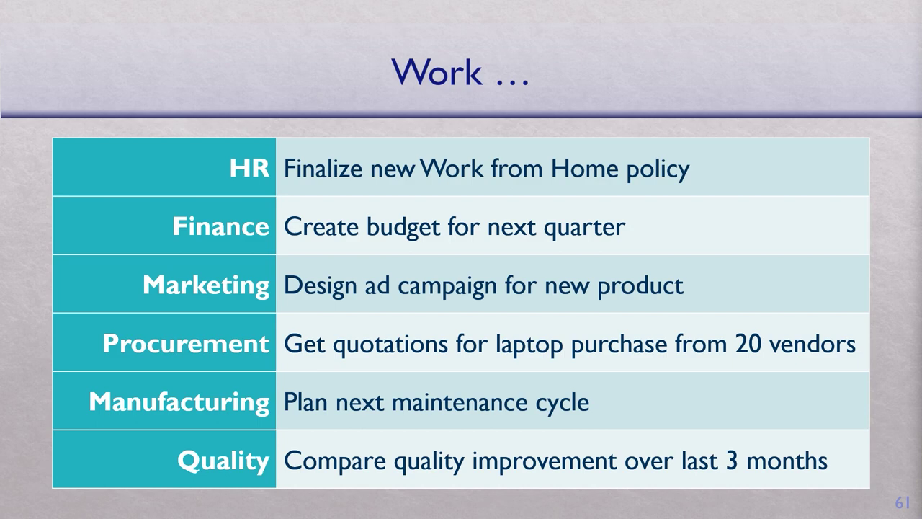
key("Right")
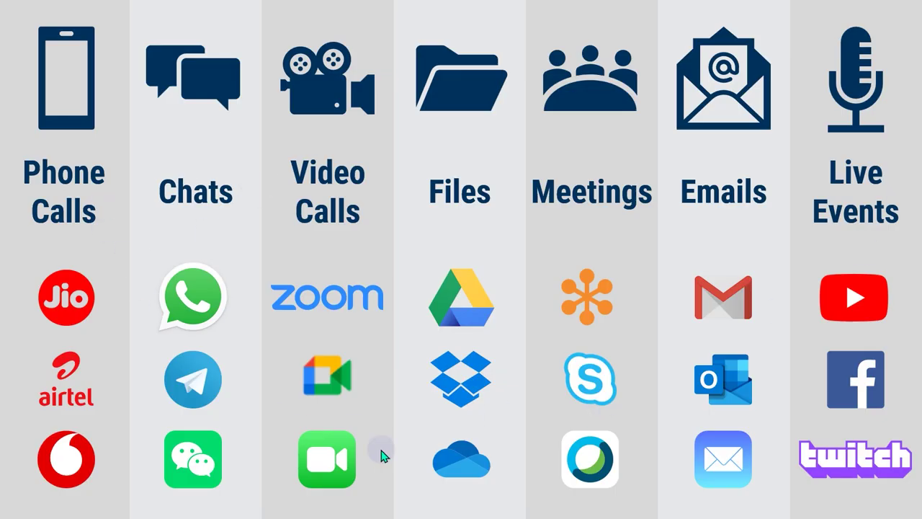
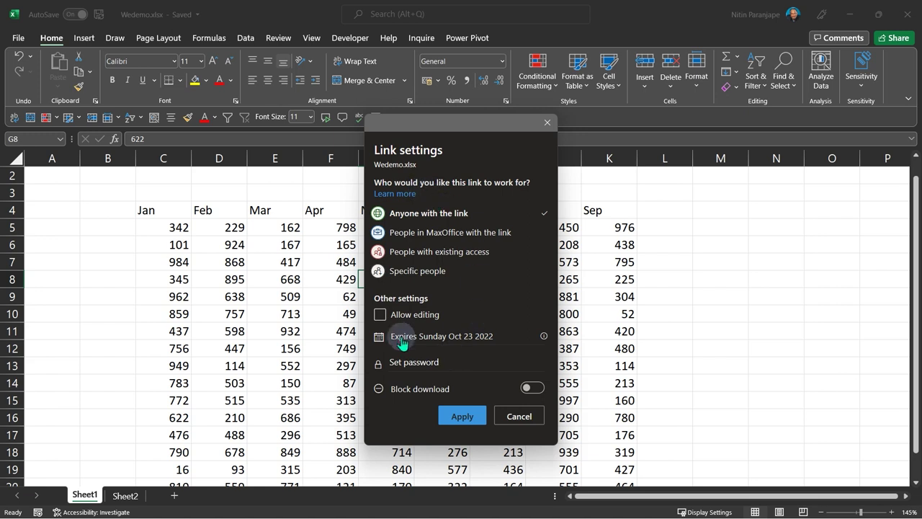
- Limit the Wedemo.xlsx share link to specific people with editing allowed, and apply it
left_click(405, 272)
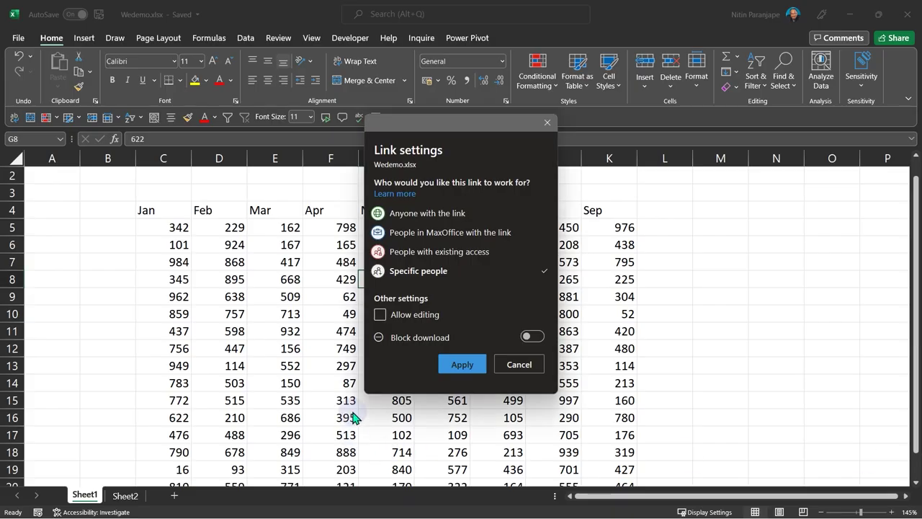
left_click(414, 320)
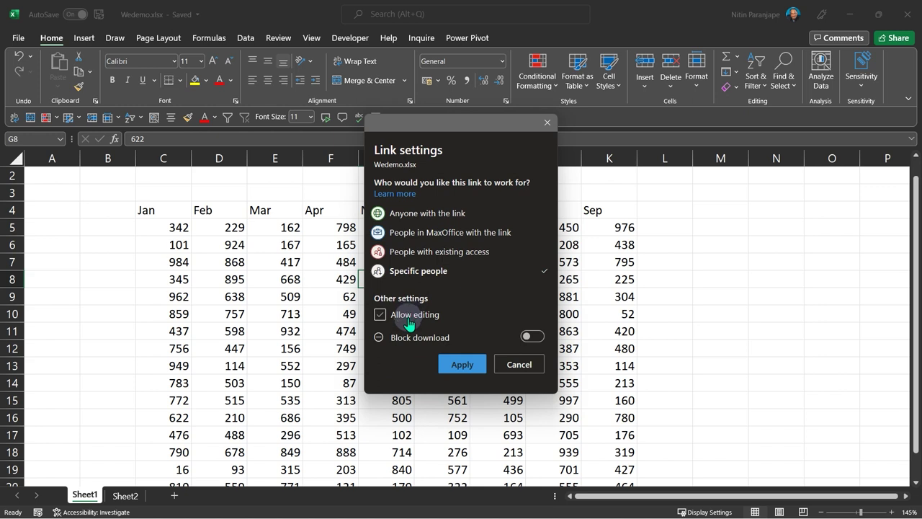
left_click(408, 322)
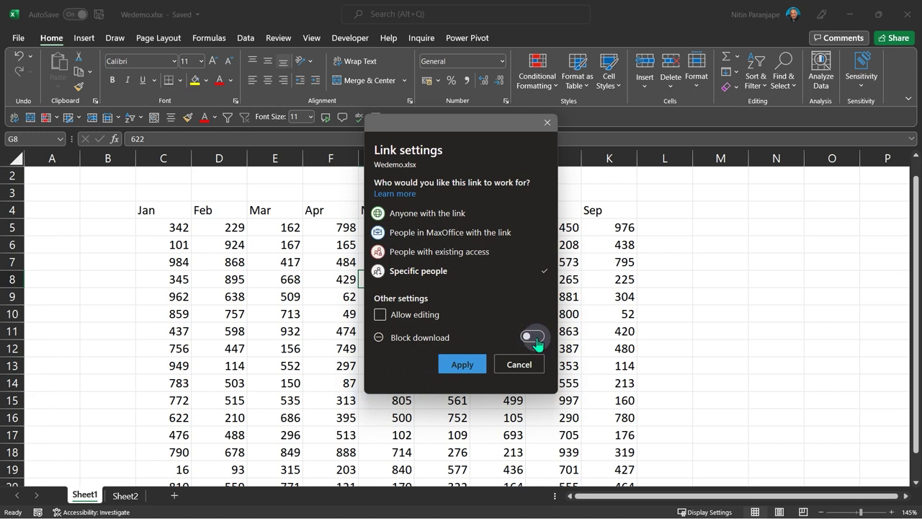
left_click(425, 326)
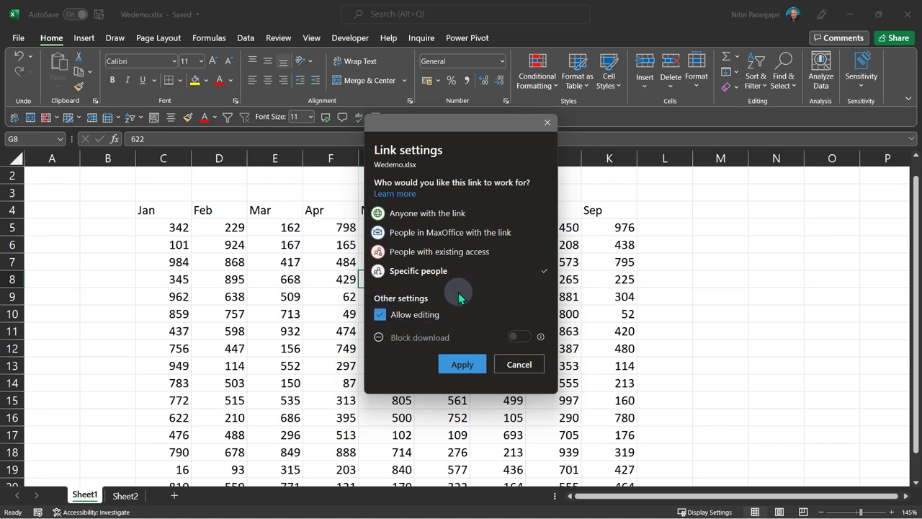
left_click(462, 364)
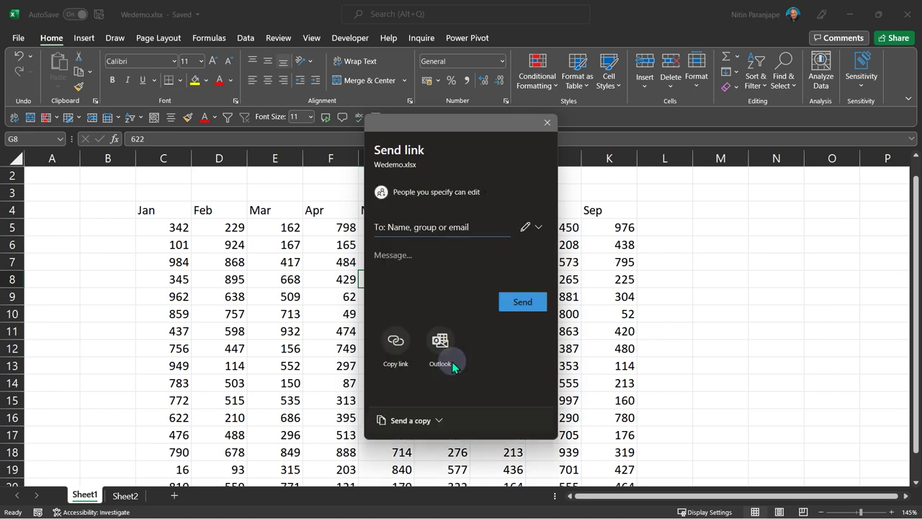
- Send the Wedemo link to two organization contacts and one external Gmail address, then close the confirmation
left_click(407, 224)
type("a")
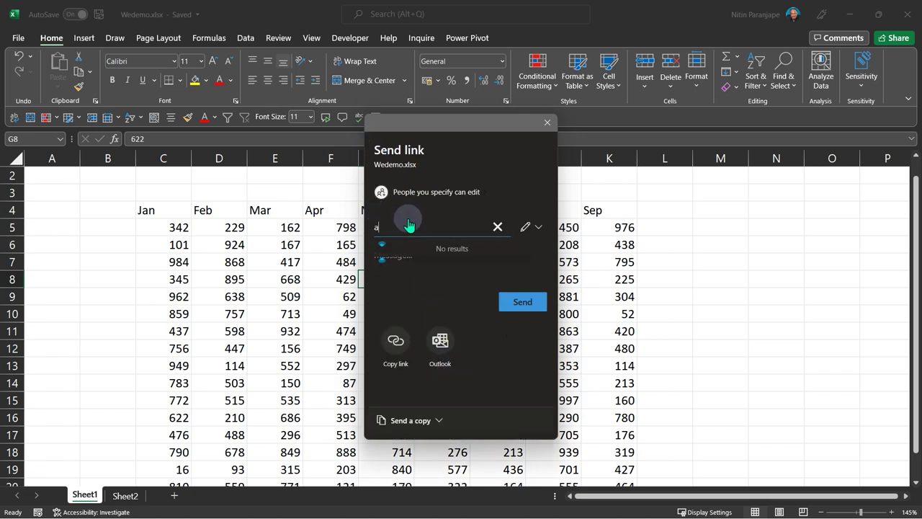
type("sst@")
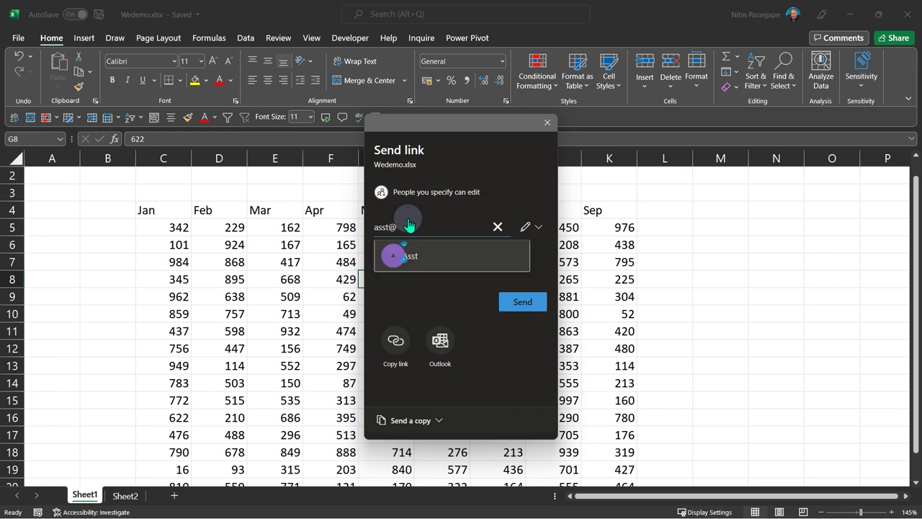
key("BackSpace")
left_click(422, 257)
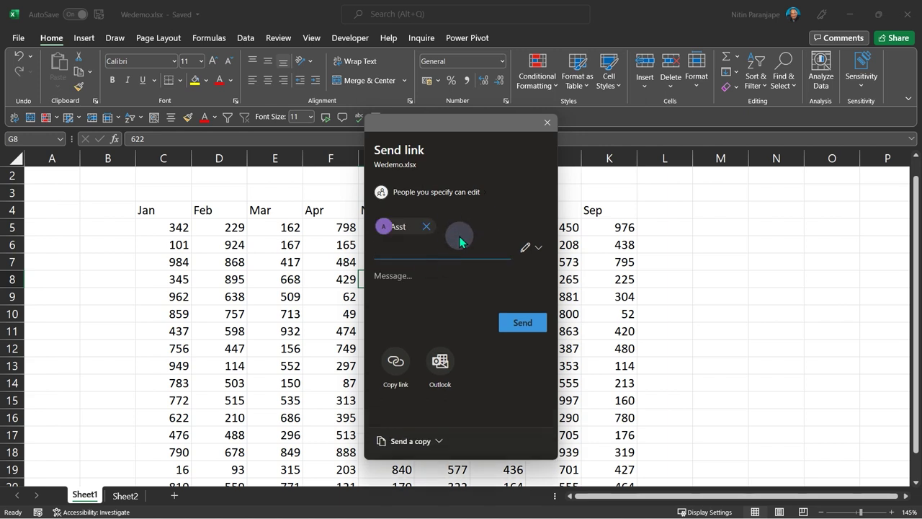
type("she")
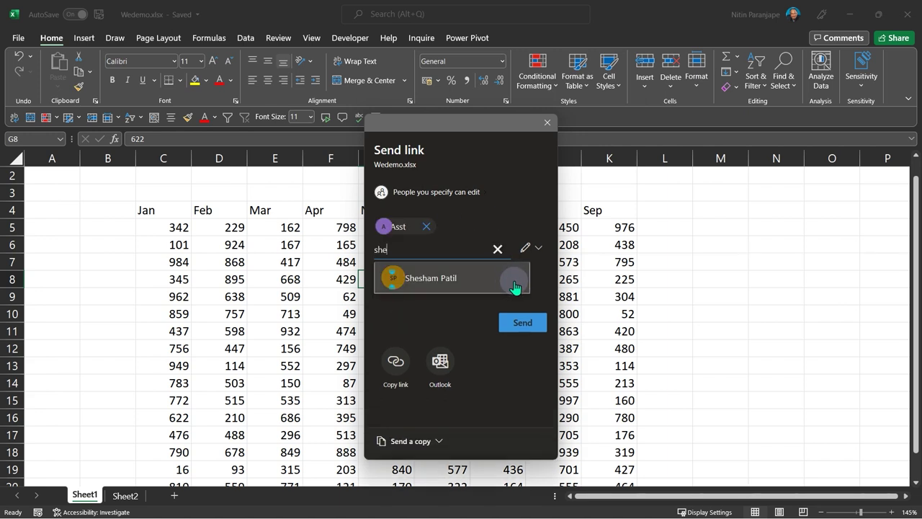
left_click(508, 287)
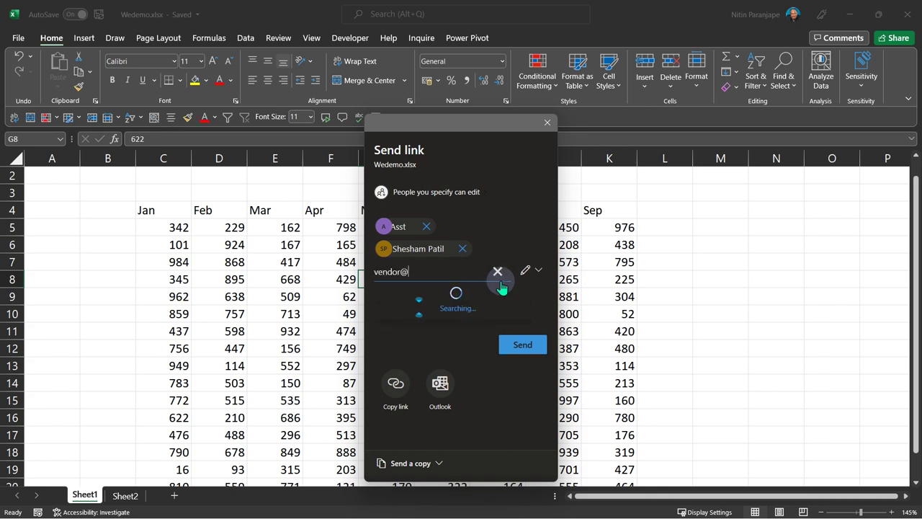
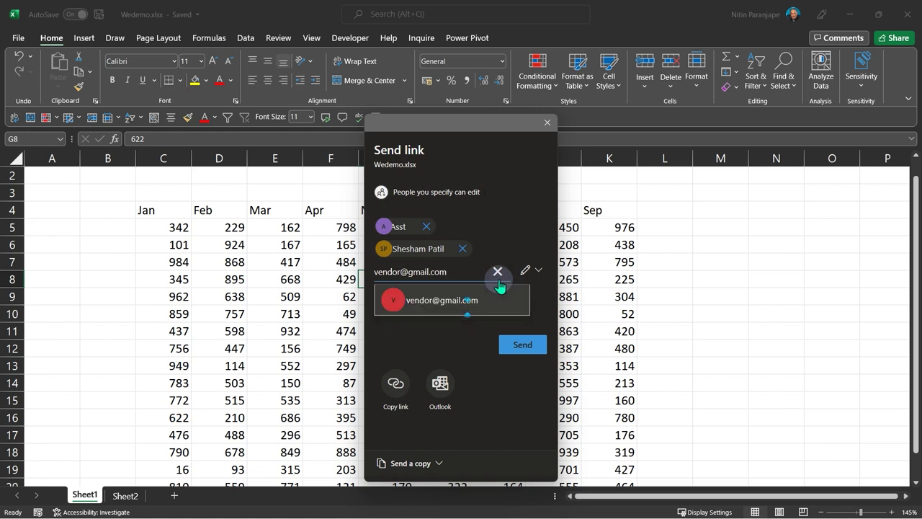
left_click(461, 298)
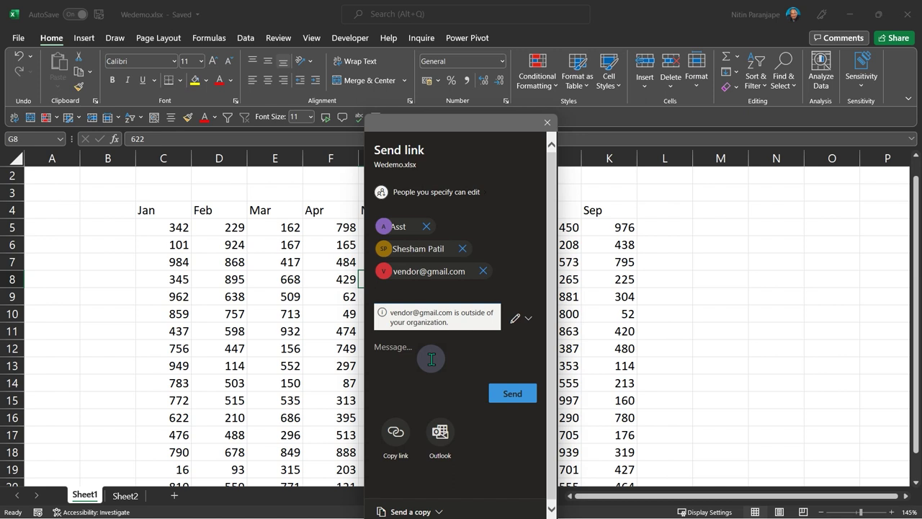
left_click(526, 398)
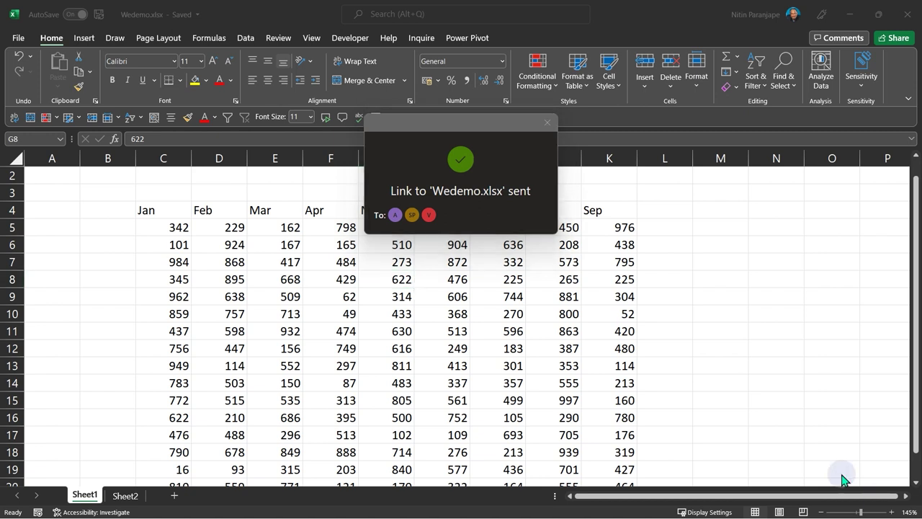
left_click(547, 123)
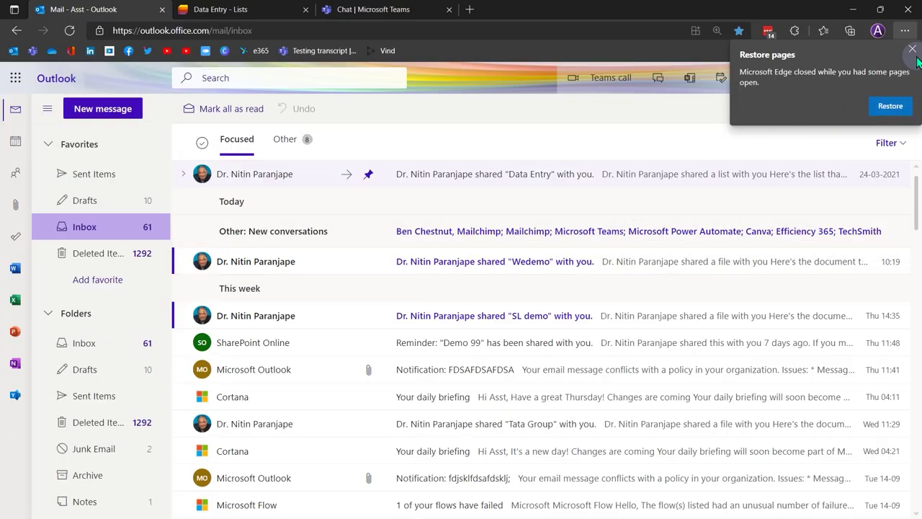
- Dismiss the Restore pages notice, open the 'shared Wedemo with you' email, and launch the Wedemo workbook
left_click(912, 49)
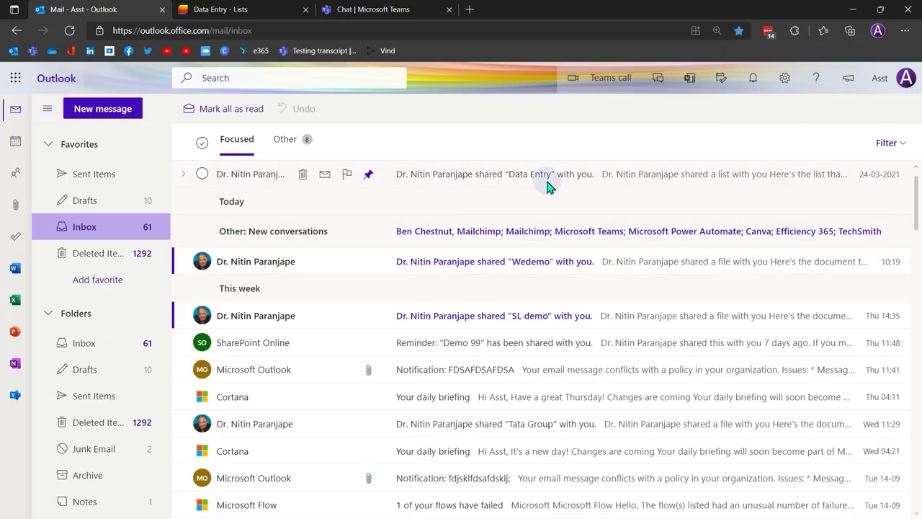
left_click(478, 265)
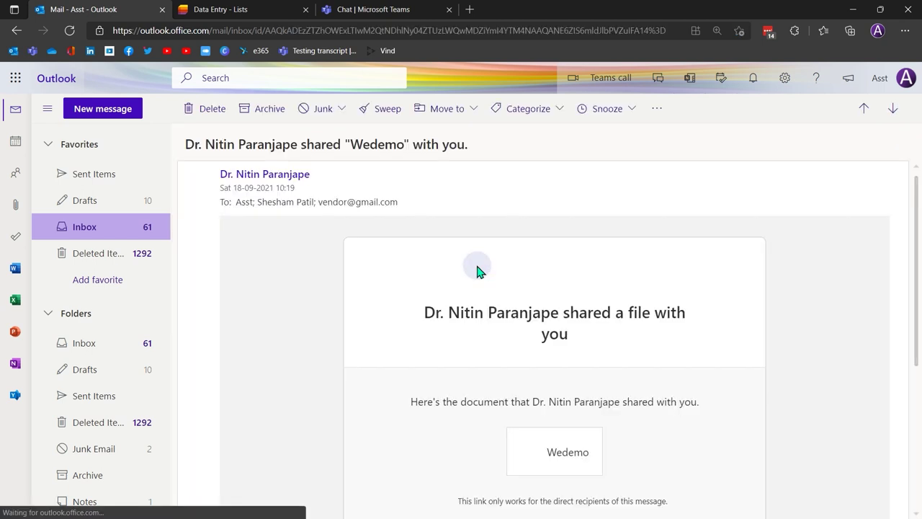
left_click(540, 467)
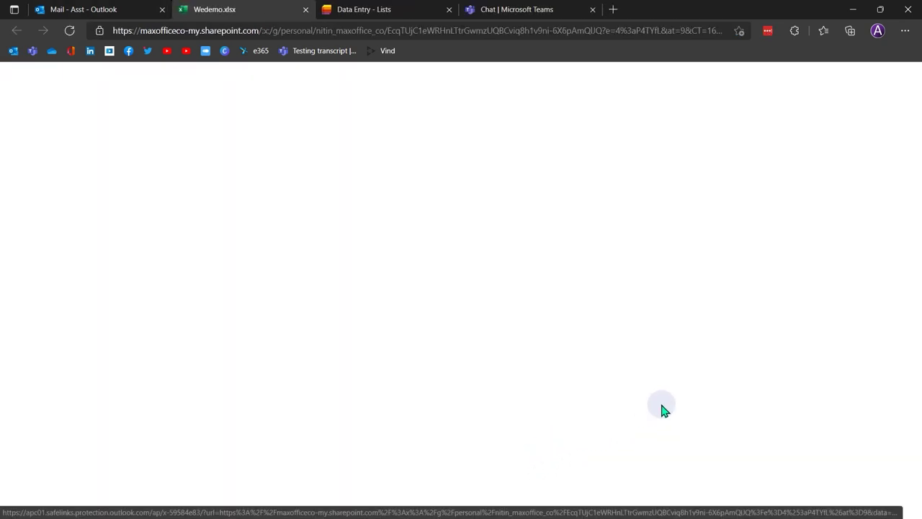
- Snap the browser to the right half of the screen and desktop Excel to the left half
key("super+Right")
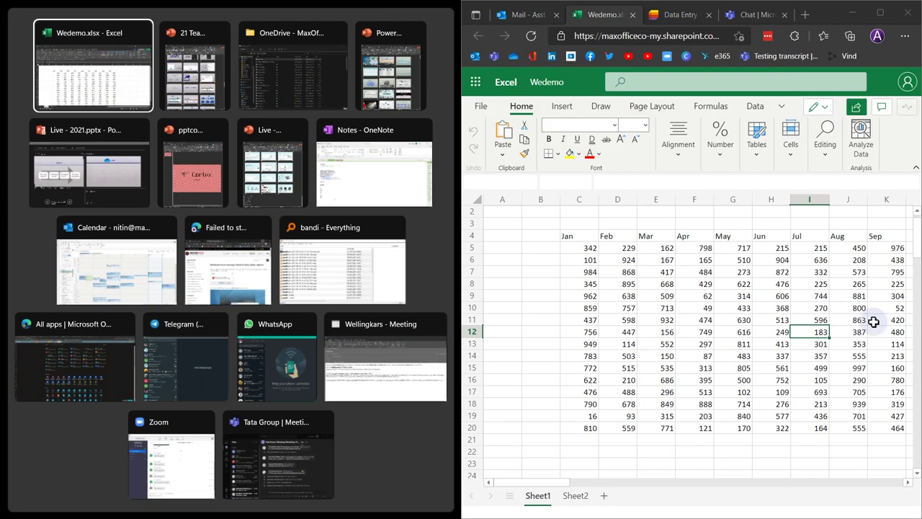
left_click(815, 296)
left_click(191, 283)
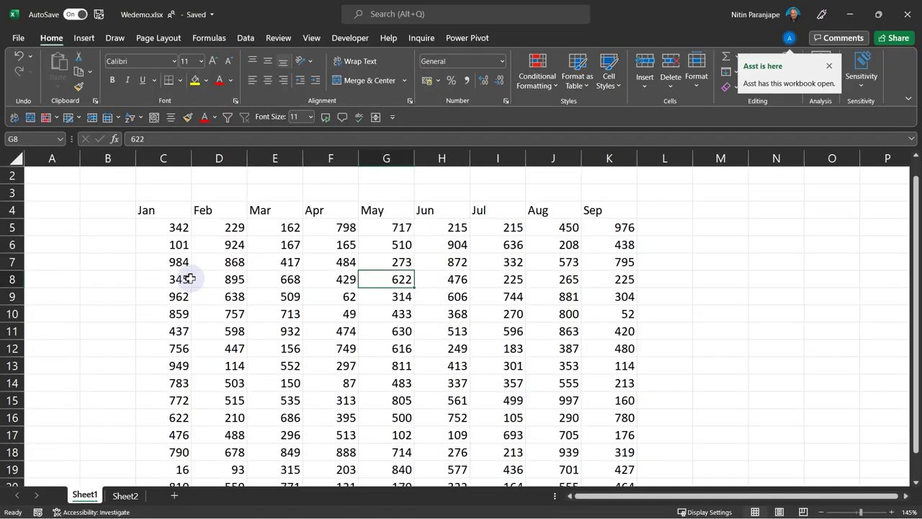
key("super+Left")
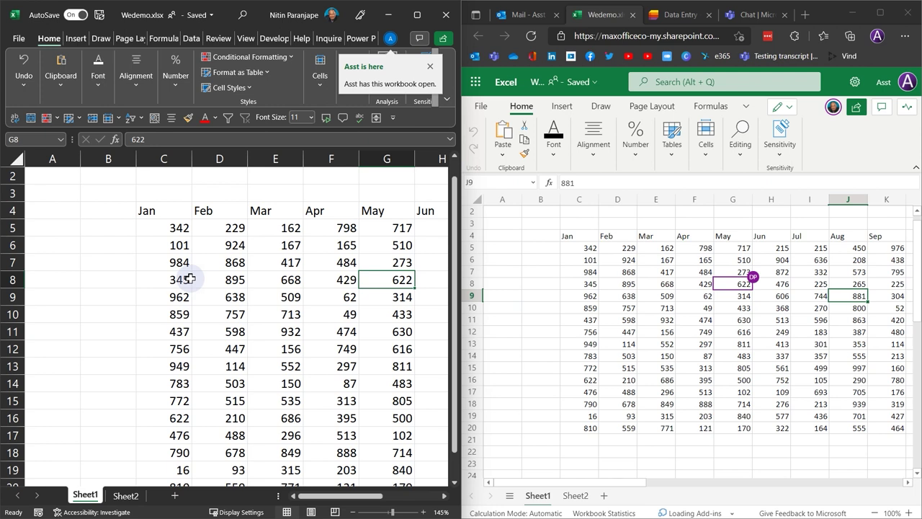
- Select cells across both copies (C10, E10, H7, D10, E6, C6, C5, C11) to show co-editing
left_click(174, 317)
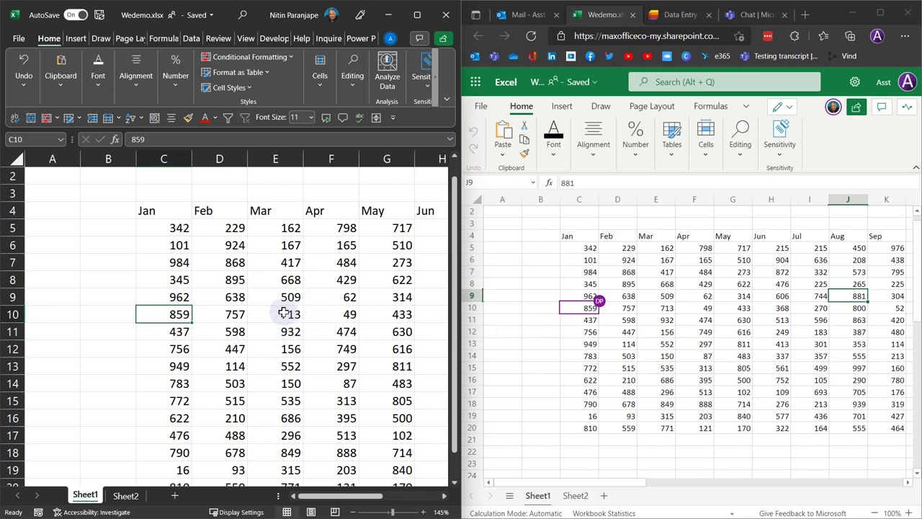
left_click(284, 312)
left_click(777, 272)
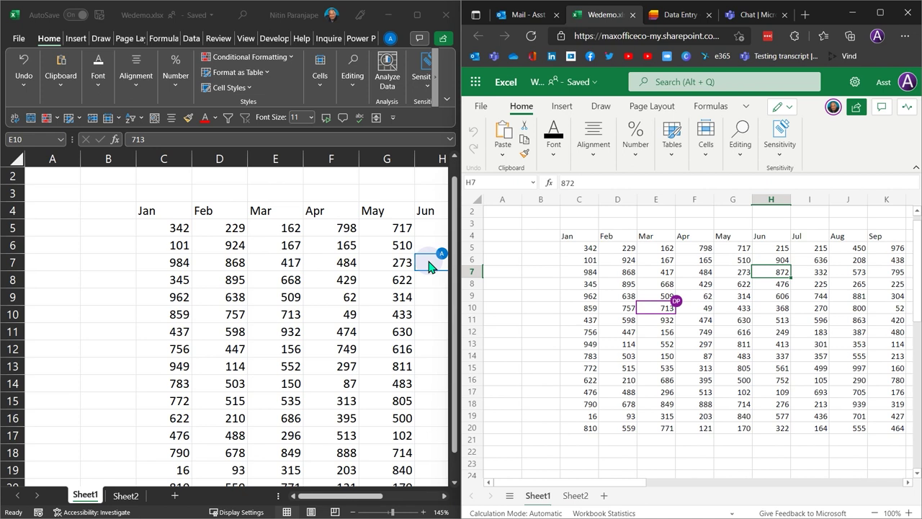
left_click(613, 308)
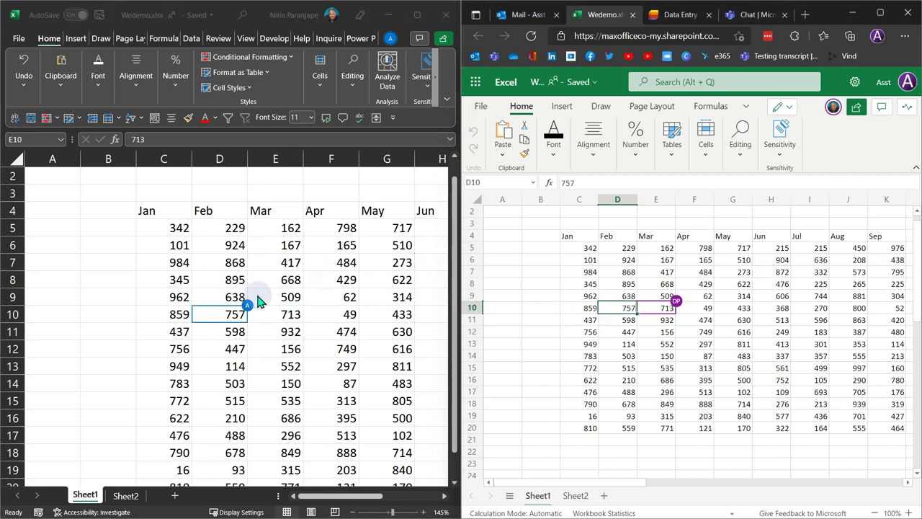
mouse_move(246, 307)
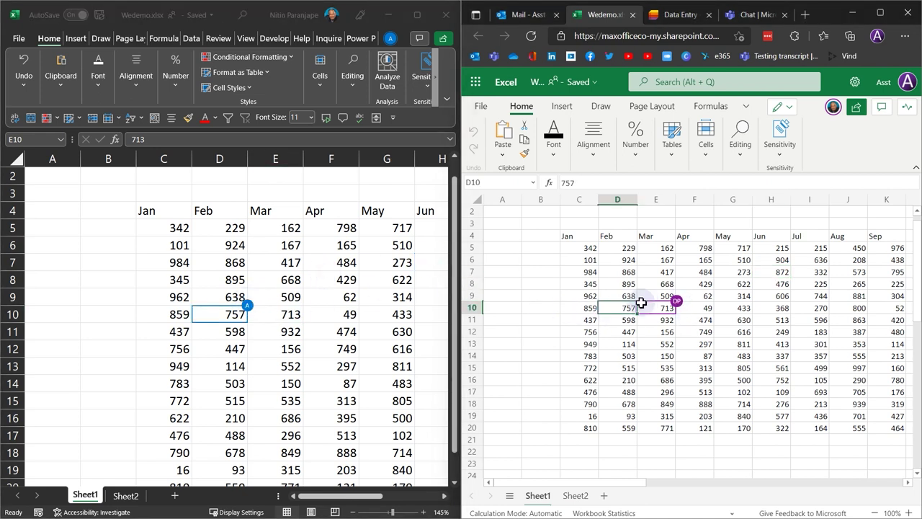
left_click(653, 258)
left_click(176, 244)
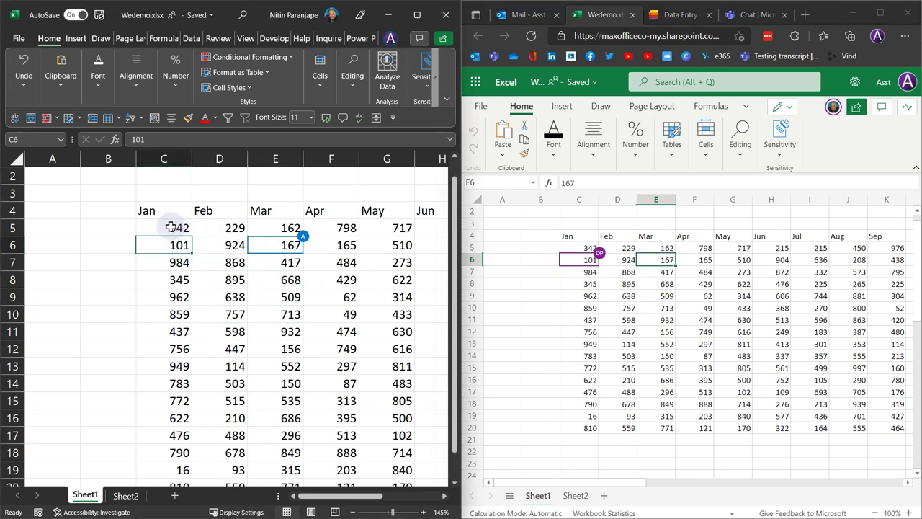
left_click(173, 228)
left_click_drag(585, 295, 585, 283)
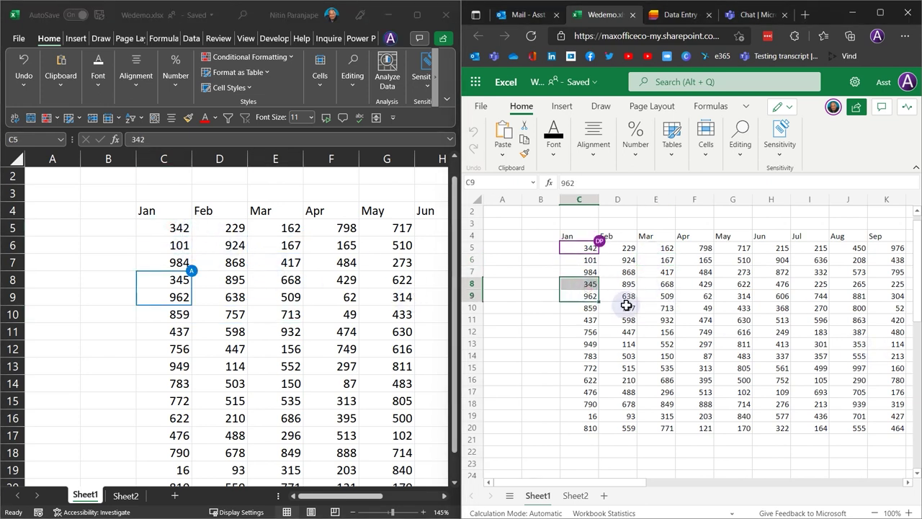
scroll(626, 305, "up", 3)
scroll(626, 305, "up", 3)
left_click(565, 292)
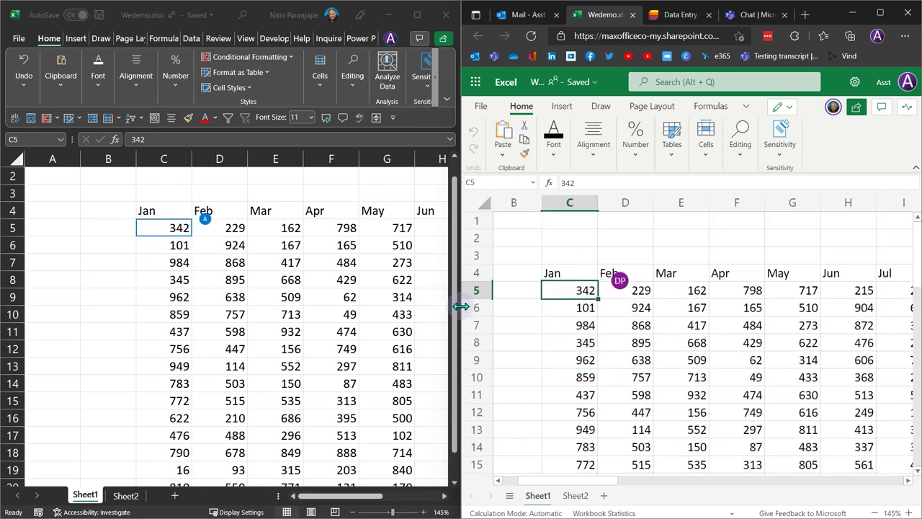
left_click(585, 392)
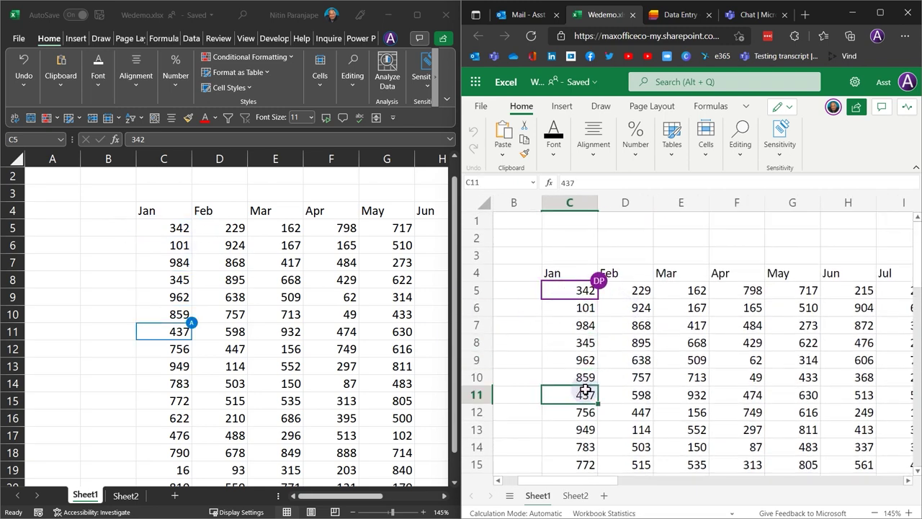
- In desktop Excel, replace the 342 Jan value in C5 with 11
left_click(170, 226)
double_click(167, 228)
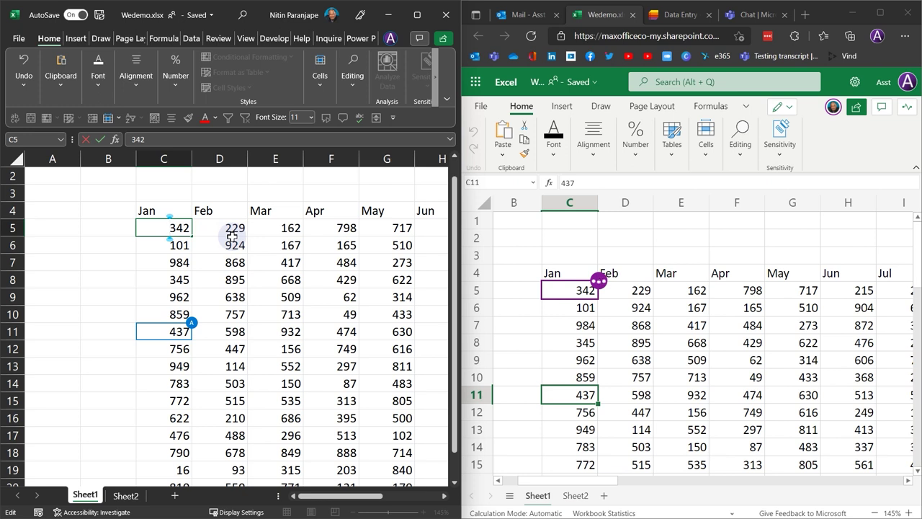
key("Delete")
key("Delete")
key("Delete")
type("11")
key("Return")
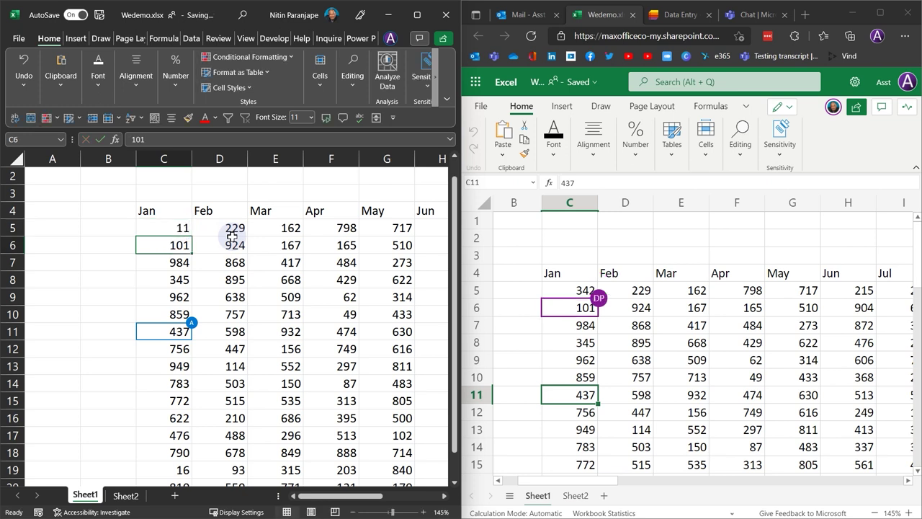
- In Excel for the web, enter 13 and then 34 into cell C5
left_click(576, 291)
type("13")
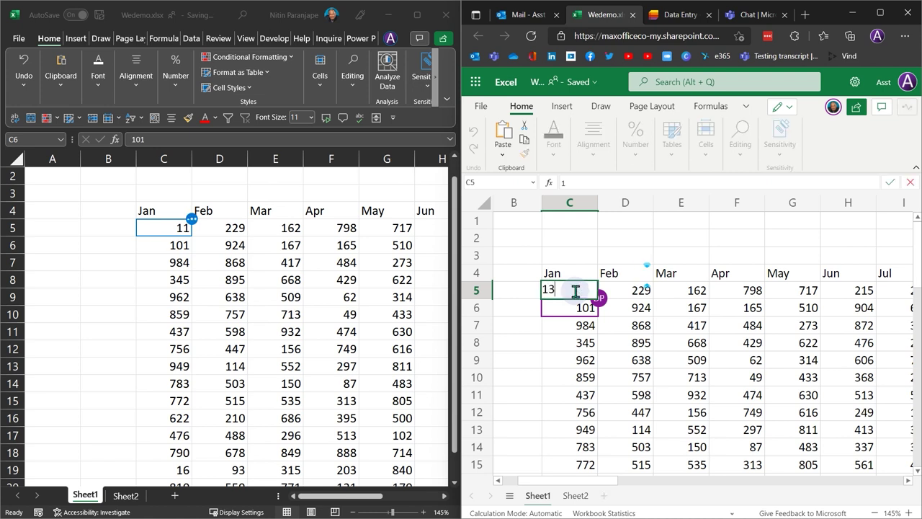
key("Return")
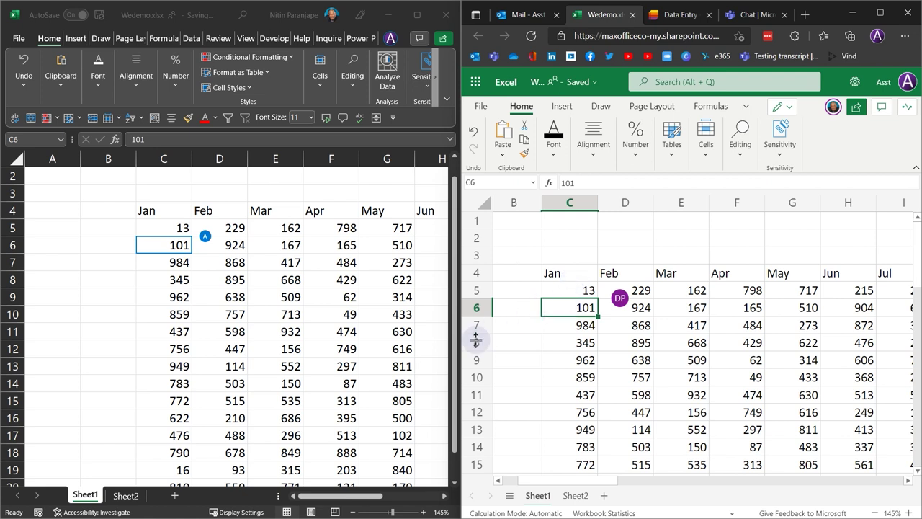
left_click(580, 292)
type("34")
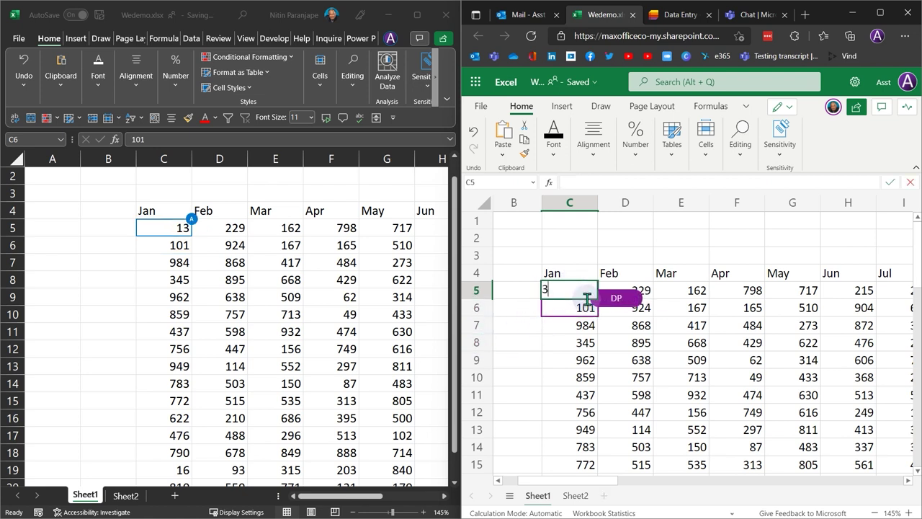
key("Return")
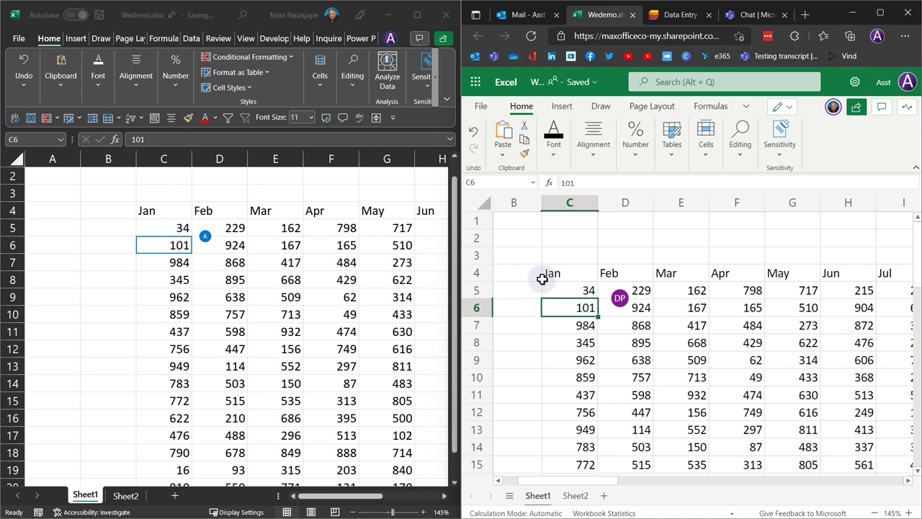
left_click(566, 292)
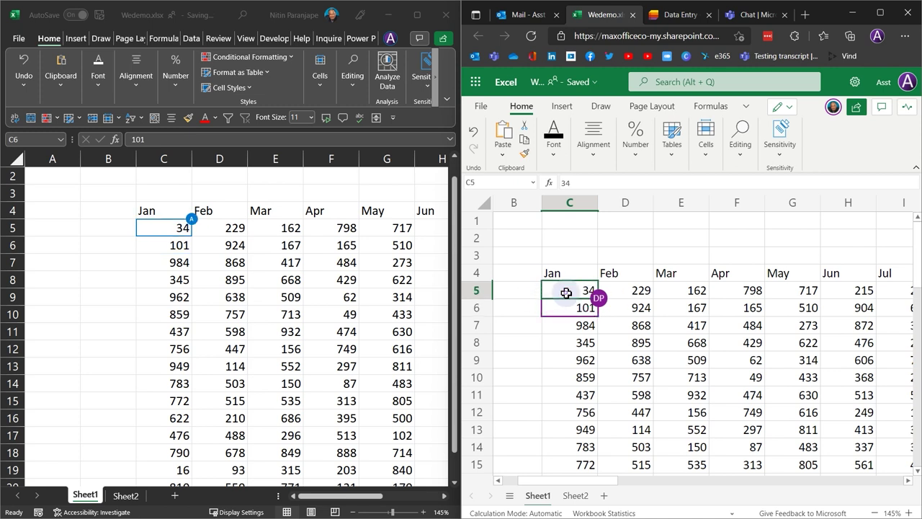
right_click(567, 292)
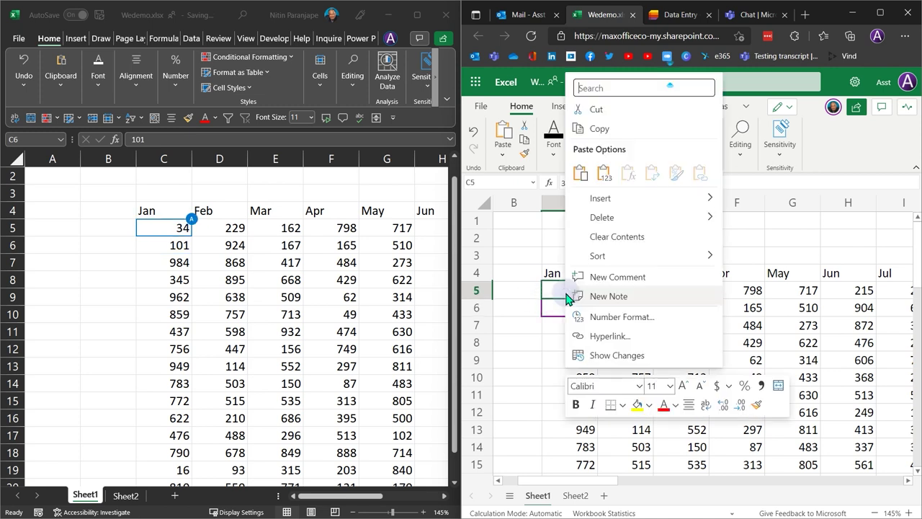
left_click(609, 355)
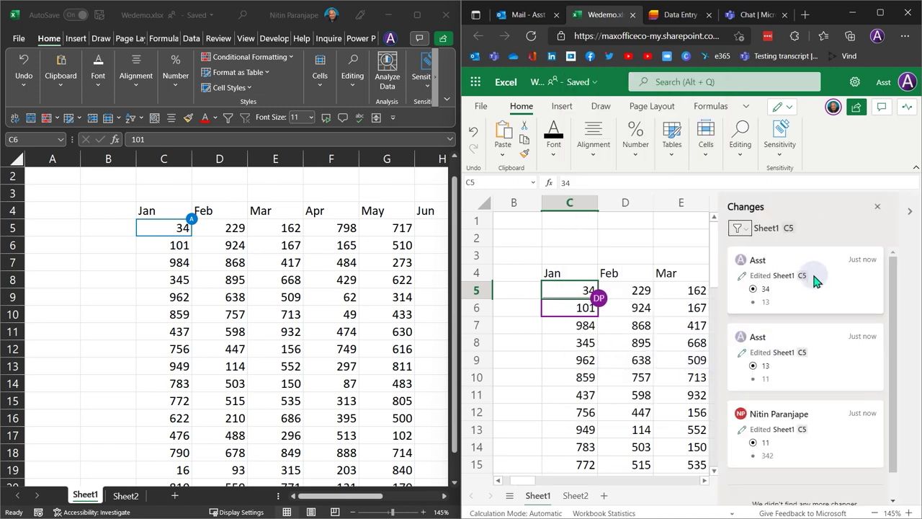
scroll(814, 439, "down", 1)
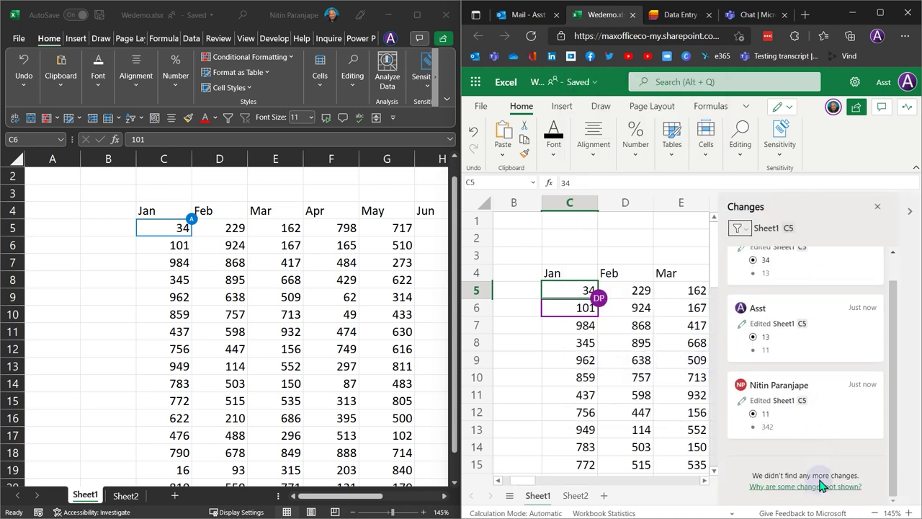
left_click(580, 310)
left_click(587, 359)
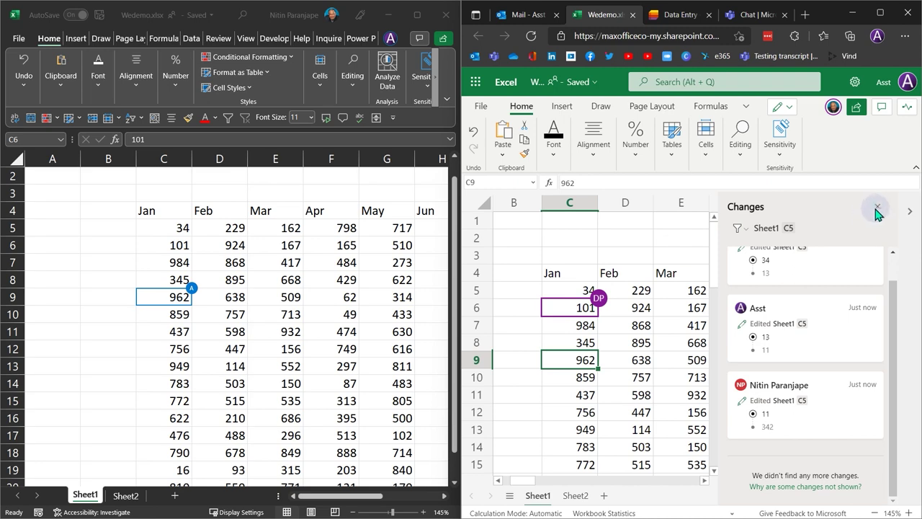
left_click(877, 207)
left_click(706, 311)
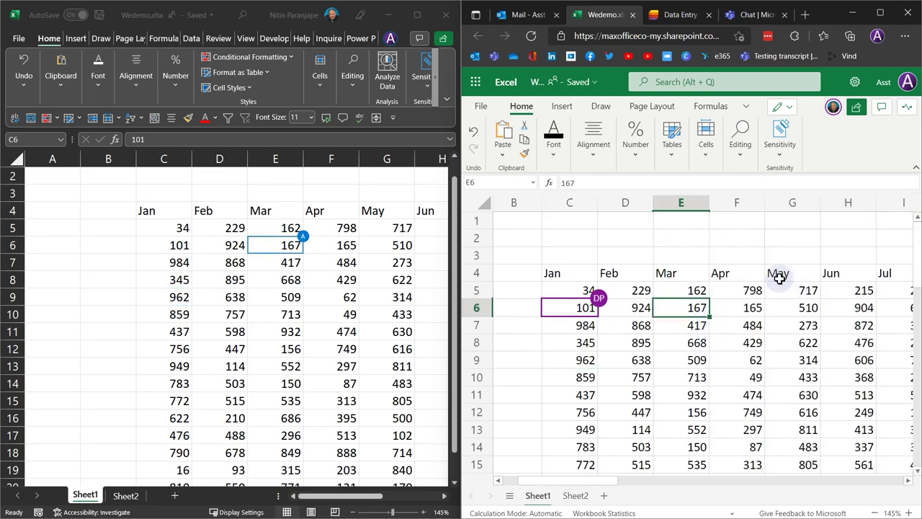
- Open Version History with the browser maximized and preview the version from 7 minutes ago
left_click(579, 81)
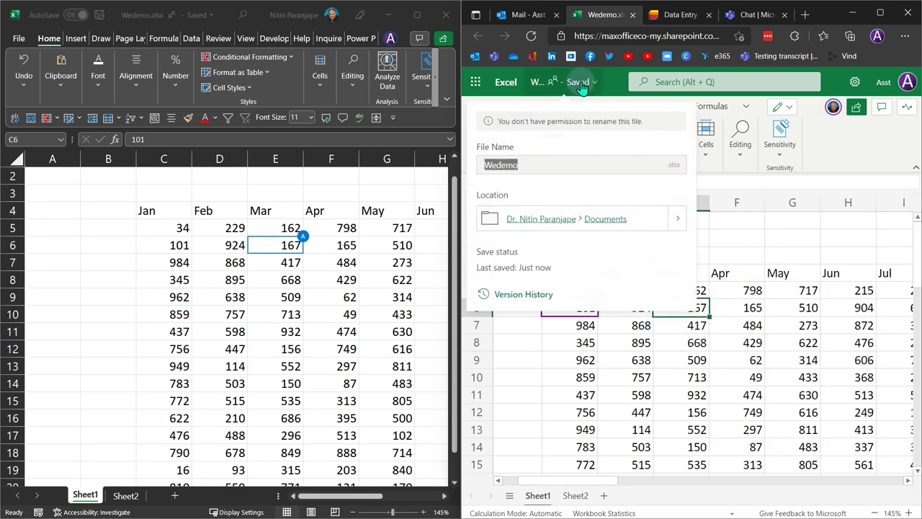
left_click(526, 295)
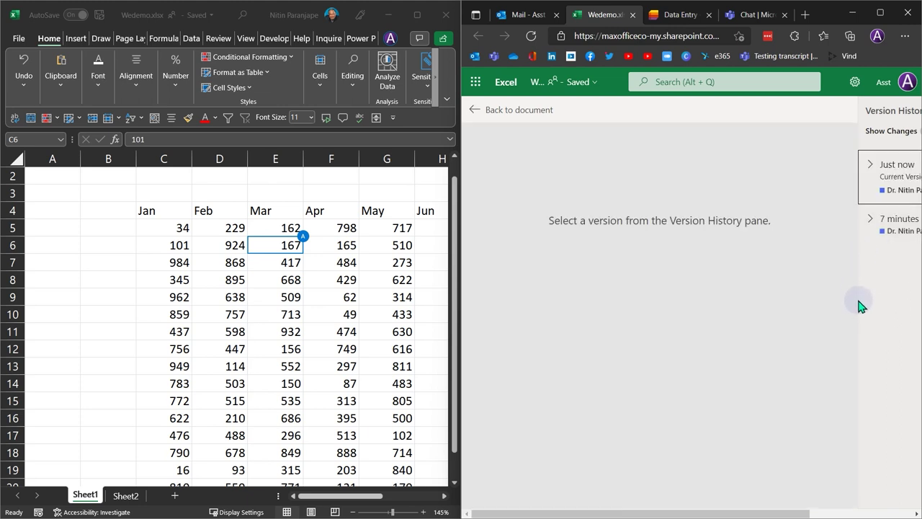
left_click(880, 12)
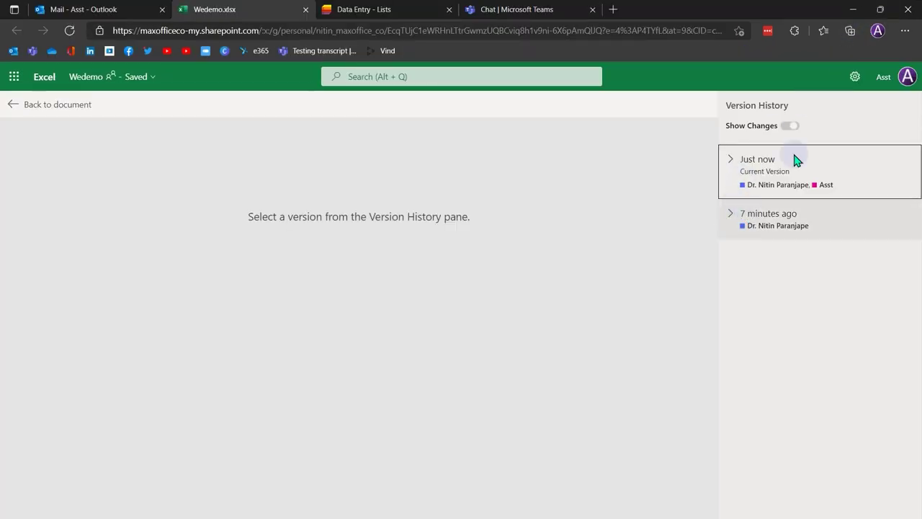
left_click(826, 226)
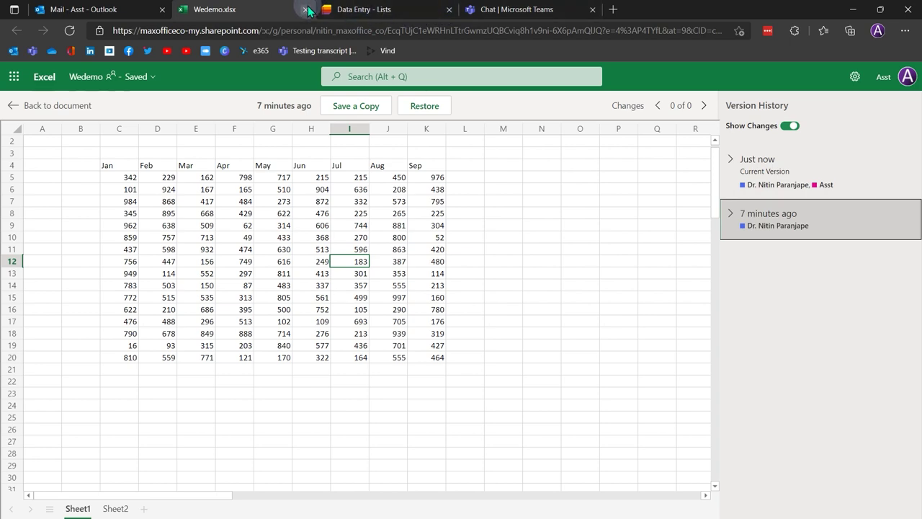
- Return to the live document, dismiss the feedback prompt, and select cells E11, G6 and I11
left_click(15, 108)
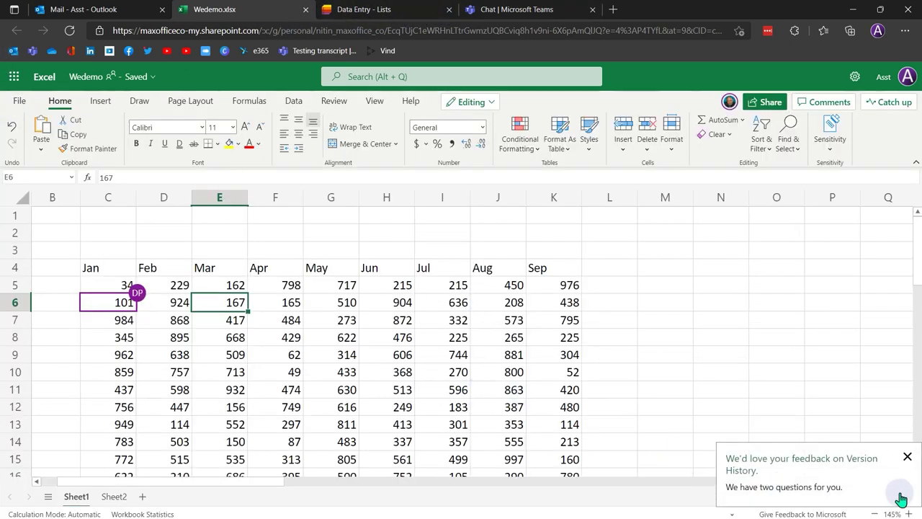
left_click(908, 458)
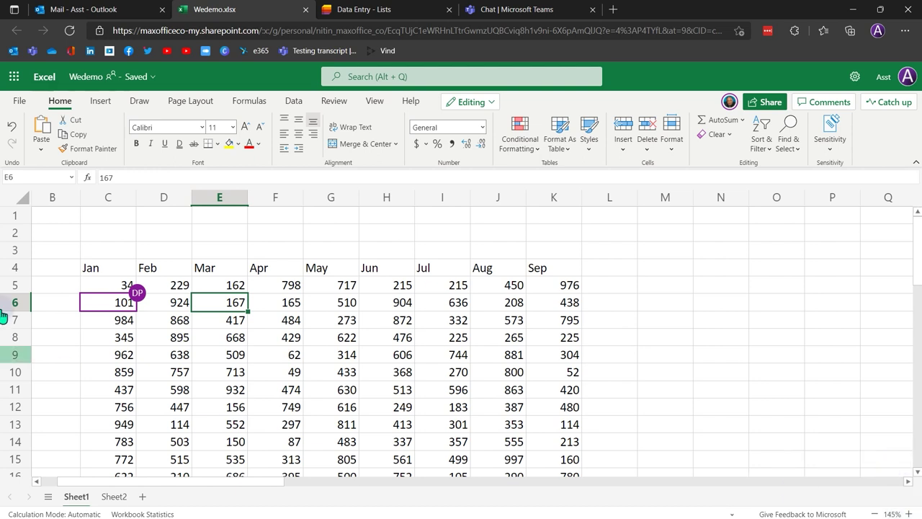
left_click(232, 386)
left_click(346, 308)
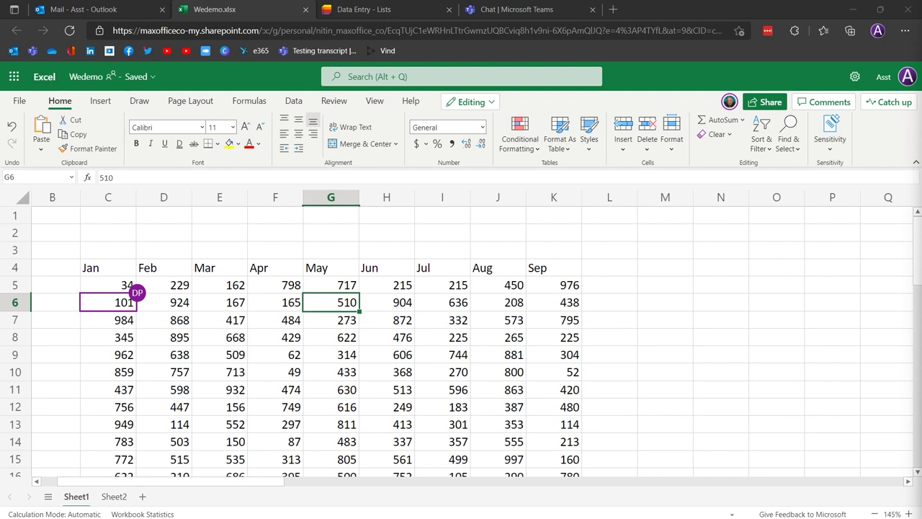
left_click(461, 387)
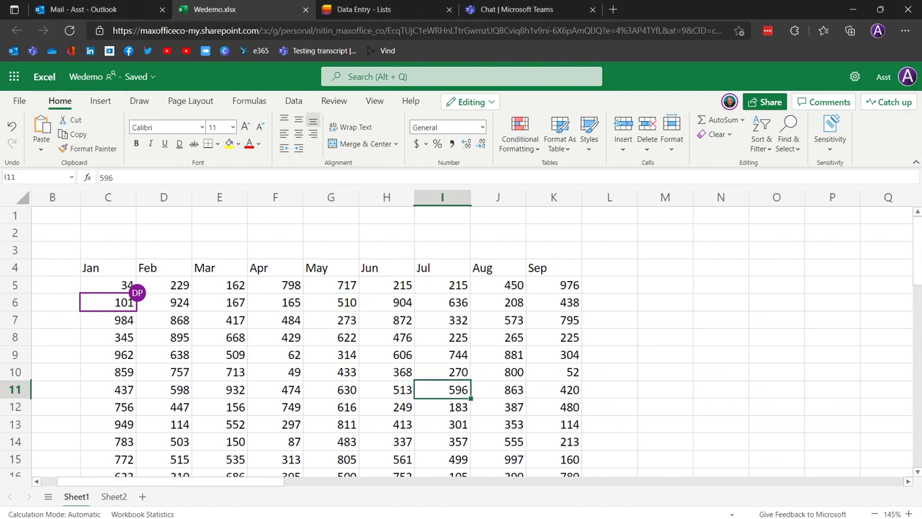
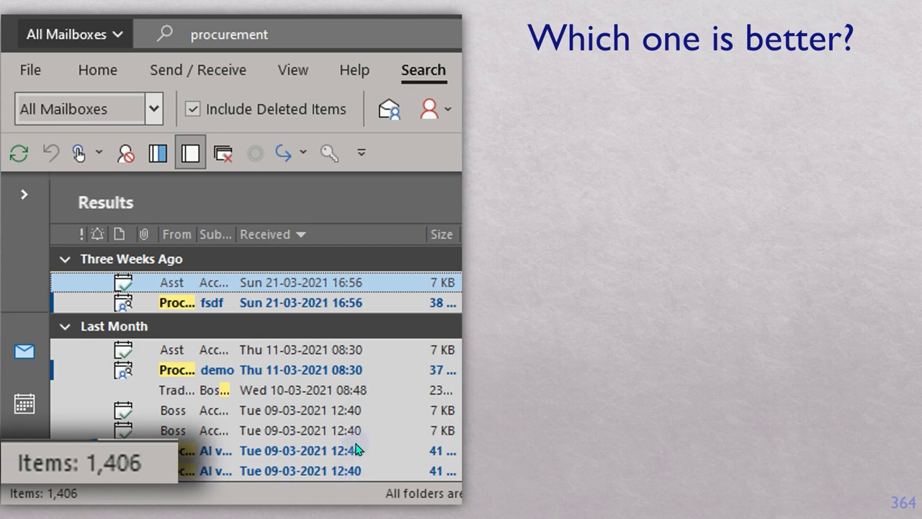
- Reveal the Teams screenshot on slide 364, then advance to slide 365, 'One Project – One Place'
left_click(696, 242)
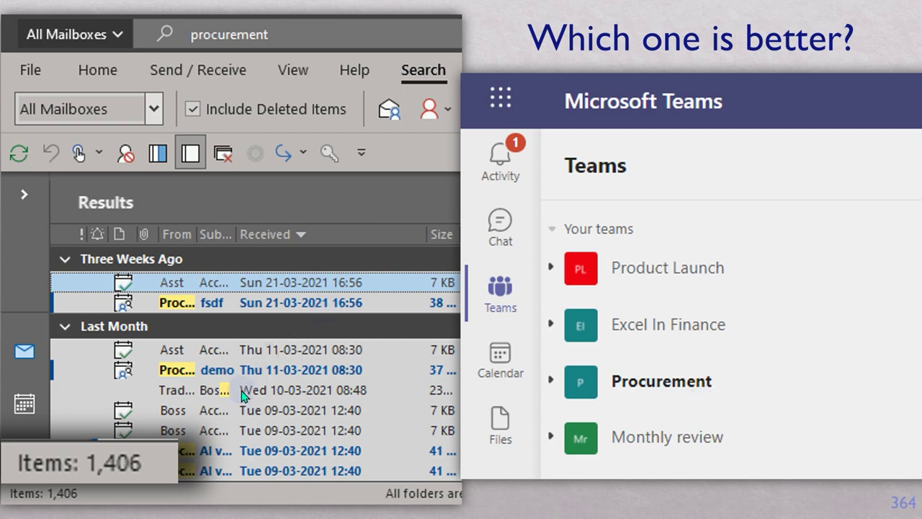
left_click(720, 400)
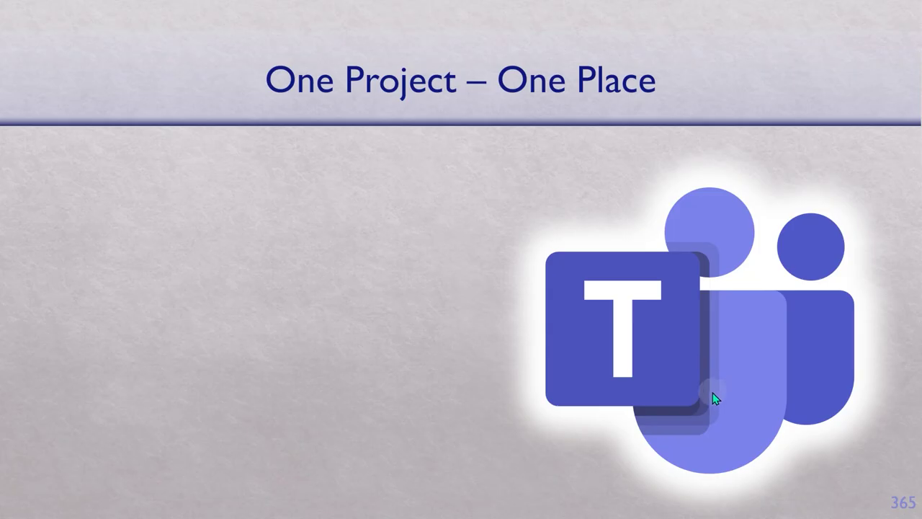
- Open Product Launch's Event Management channel, view its Files and Posts, and start adding a tab
left_click(548, 291)
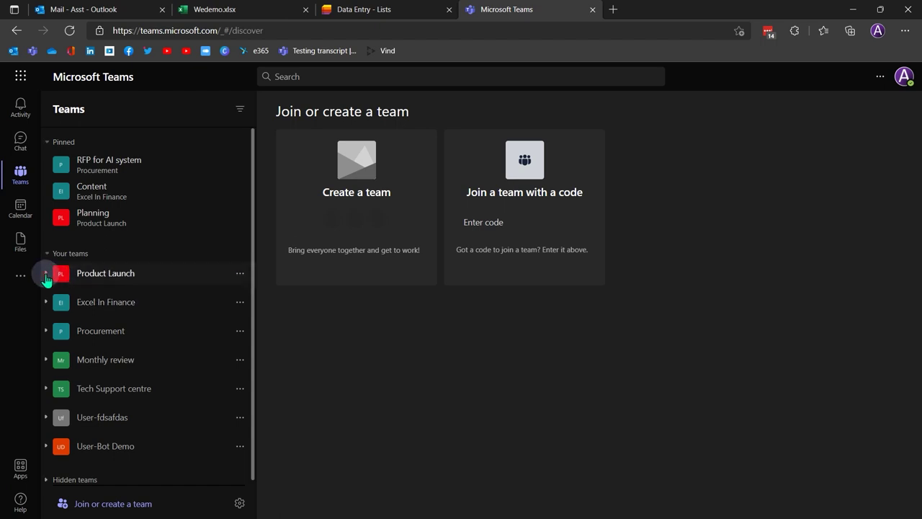
left_click(46, 278)
left_click(84, 328)
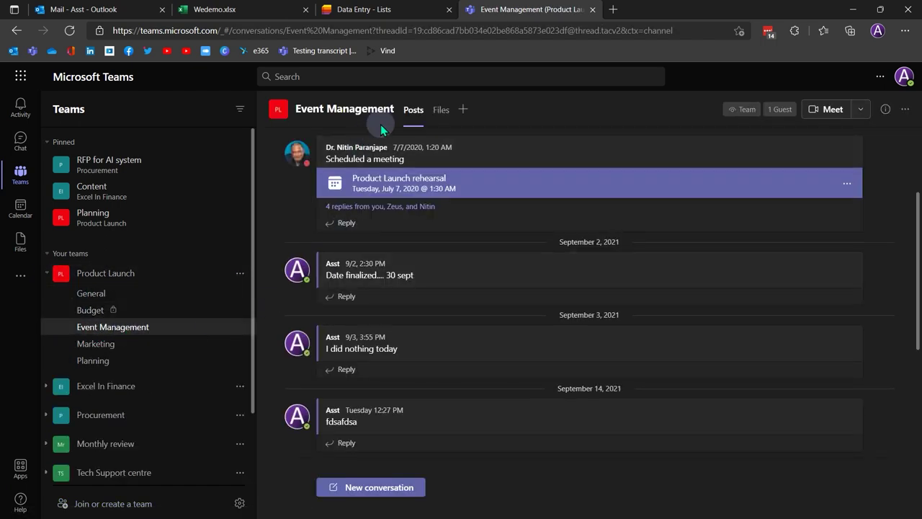
left_click(441, 111)
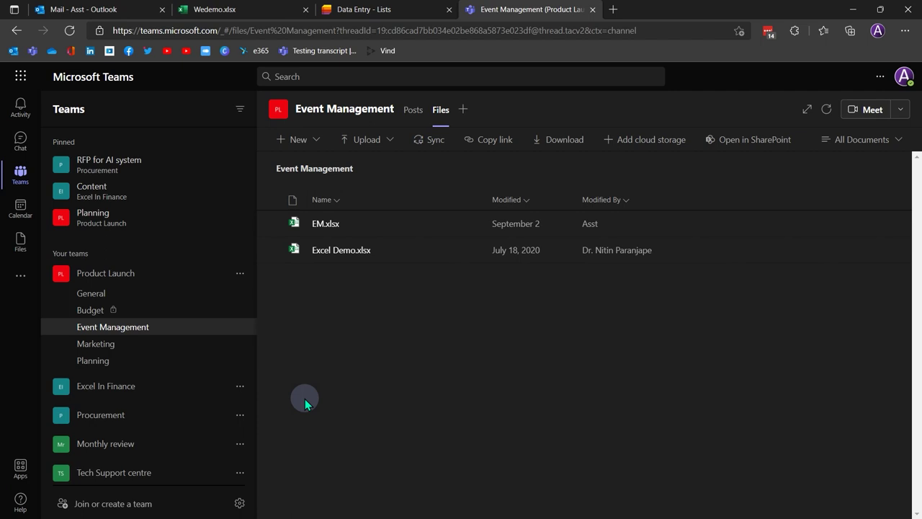
left_click(411, 109)
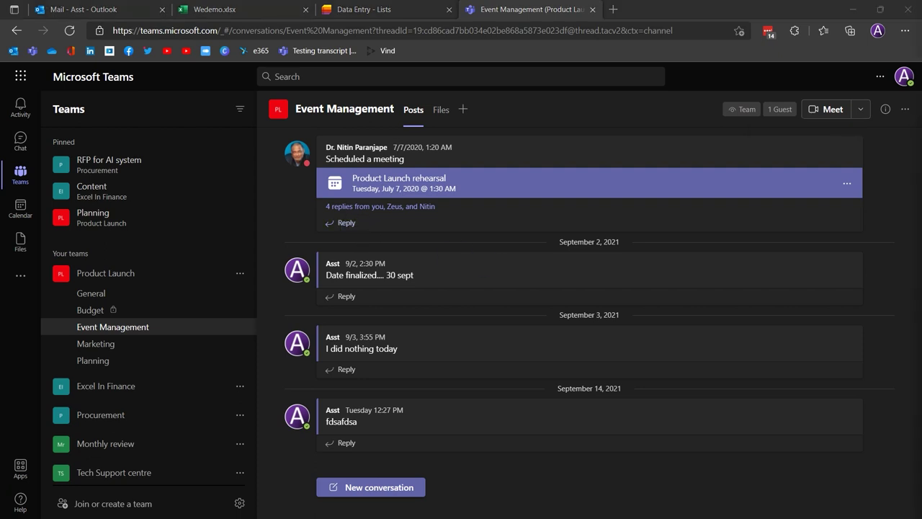
left_click(463, 109)
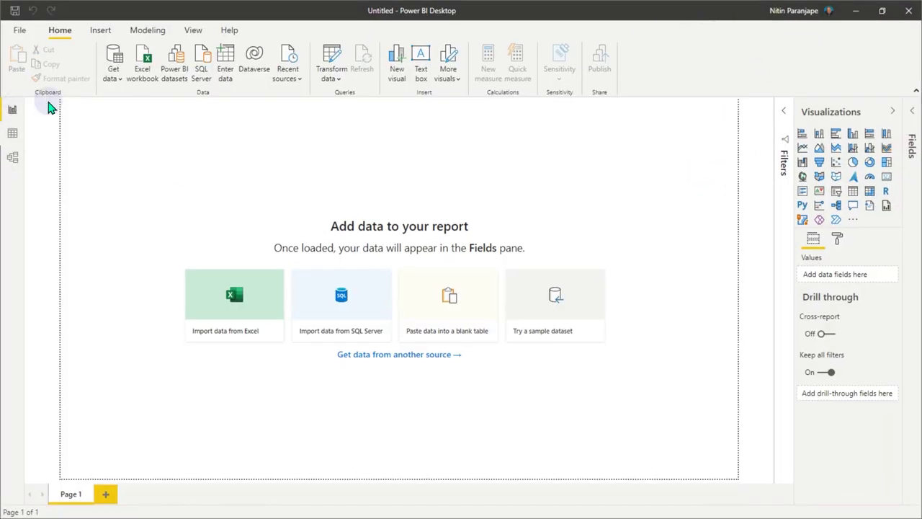
left_click(111, 81)
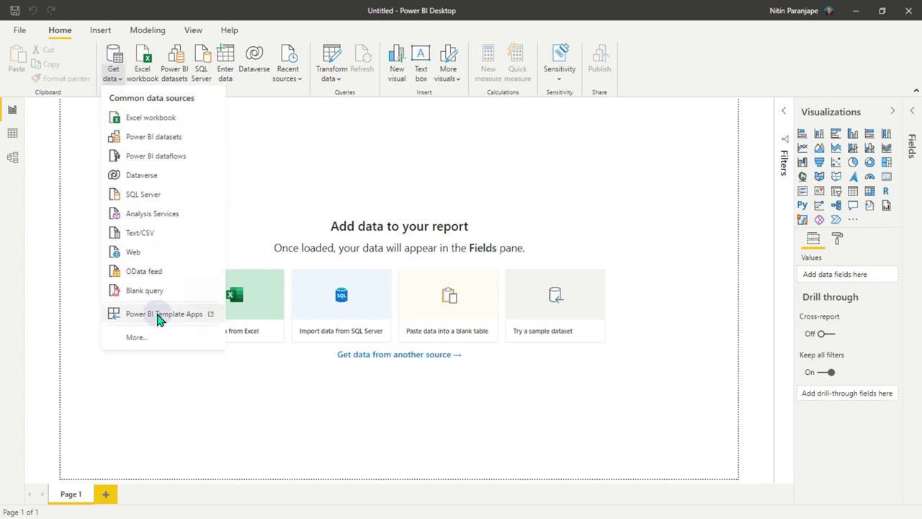
left_click(154, 338)
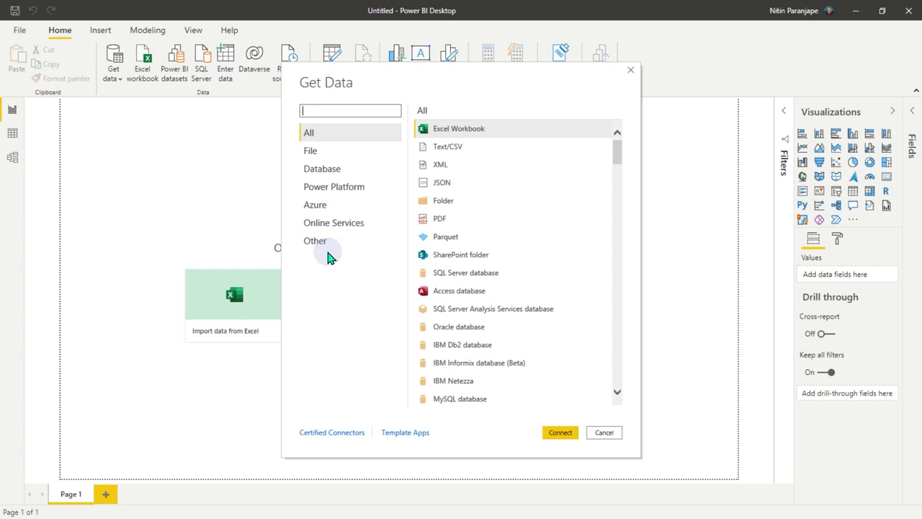
left_click(346, 224)
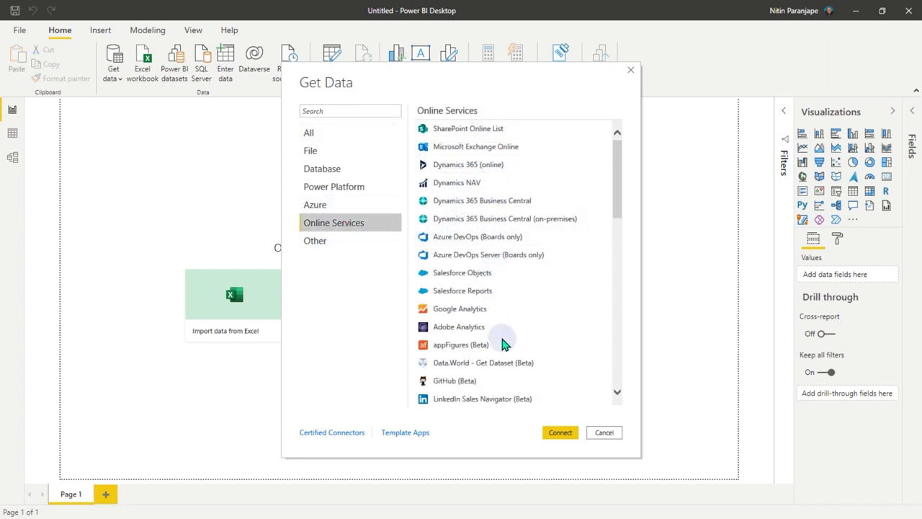
left_click(472, 310)
left_click(503, 330)
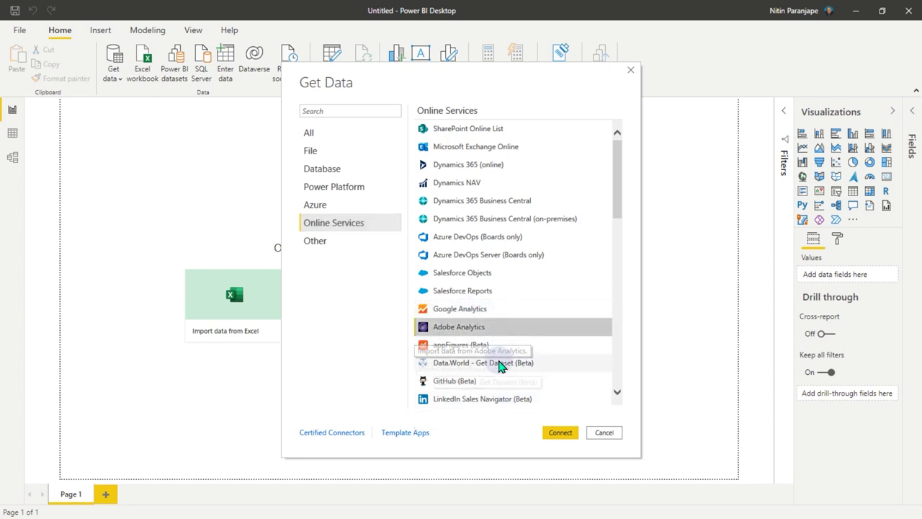
left_click(477, 363)
left_click(509, 401)
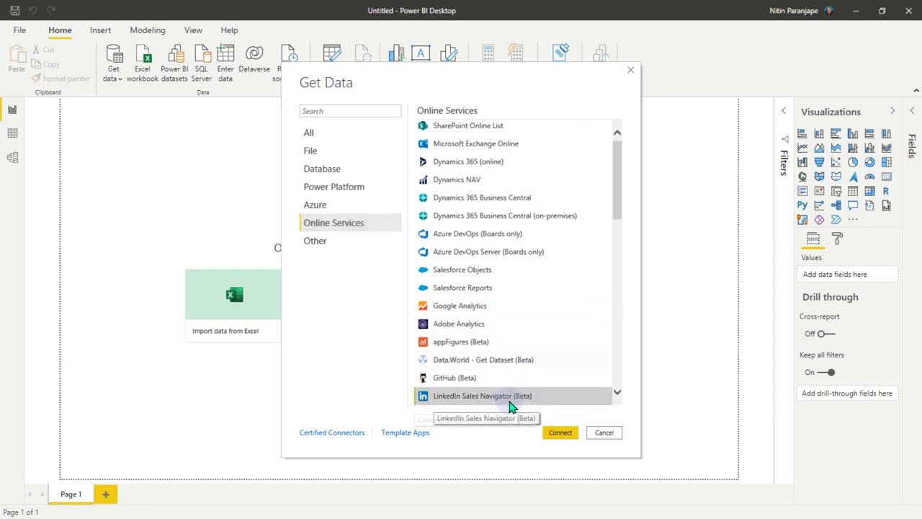
scroll(539, 400, "down", 8)
scroll(539, 401, "down", 3)
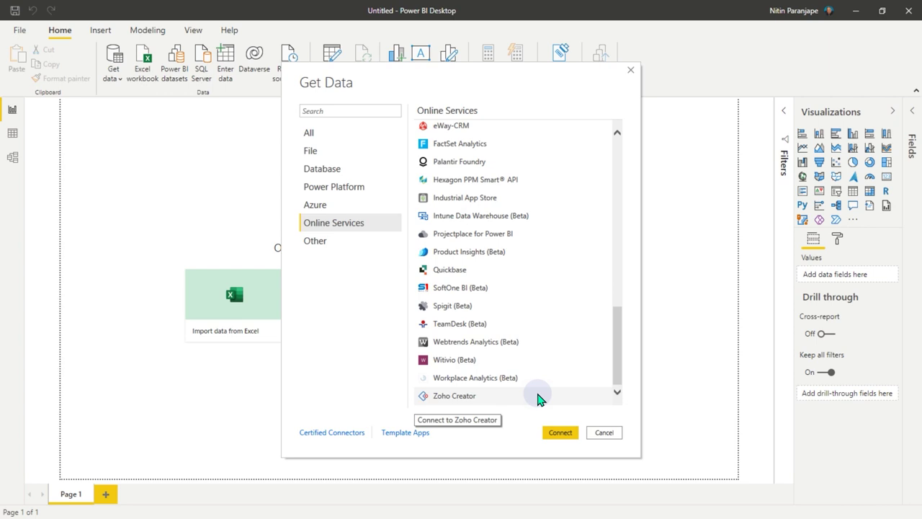
left_click(607, 434)
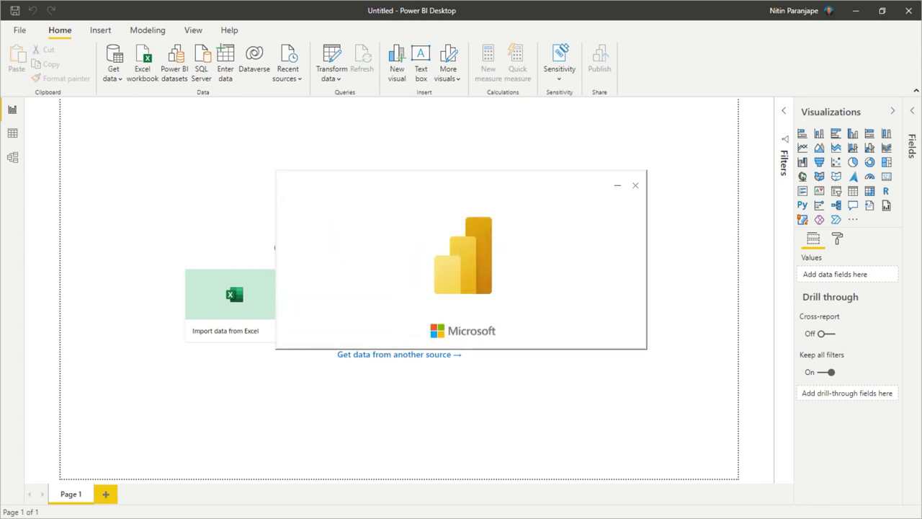
- Bring the Wedemo.xlsx Excel workbook to the front and maximize its window
key("alt+Tab")
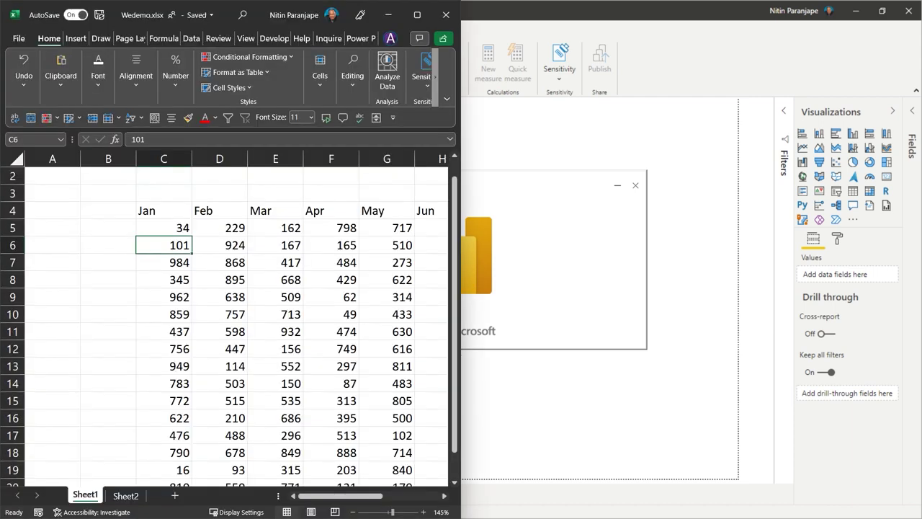
key("alt+Tab")
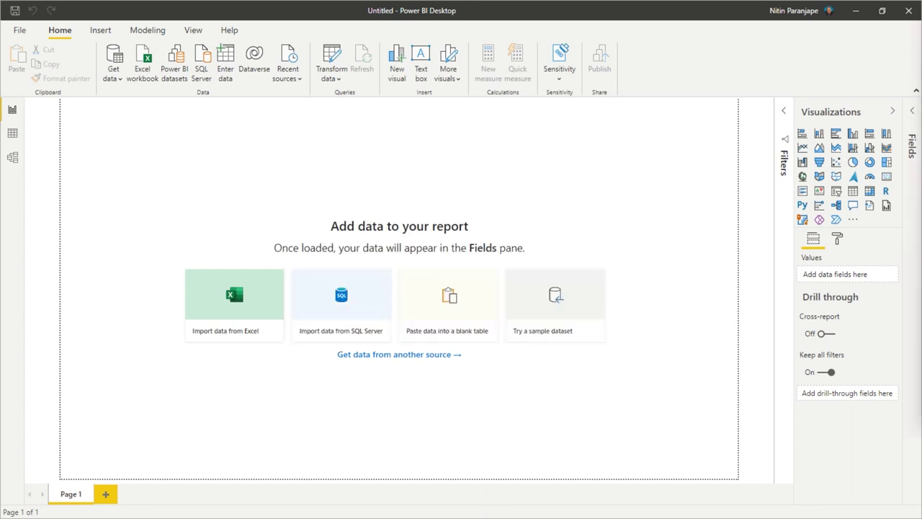
key("alt+Tab")
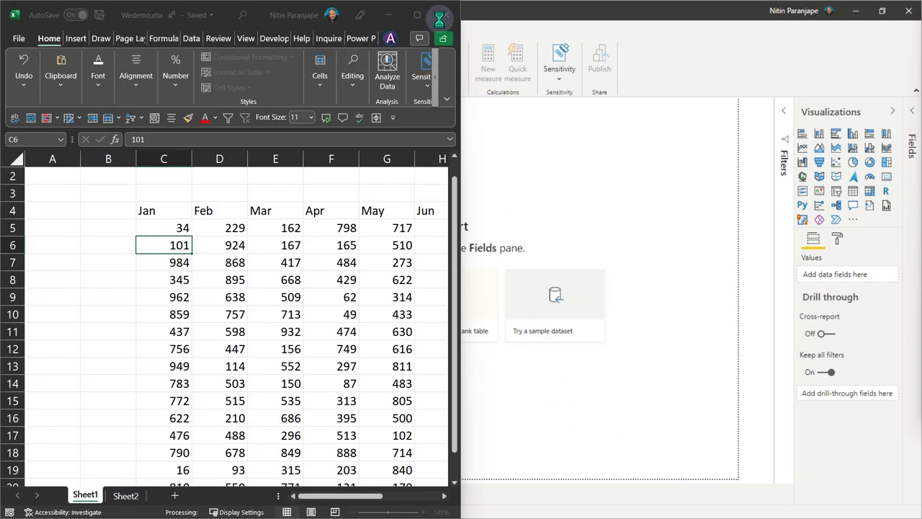
mouse_move(416, 13)
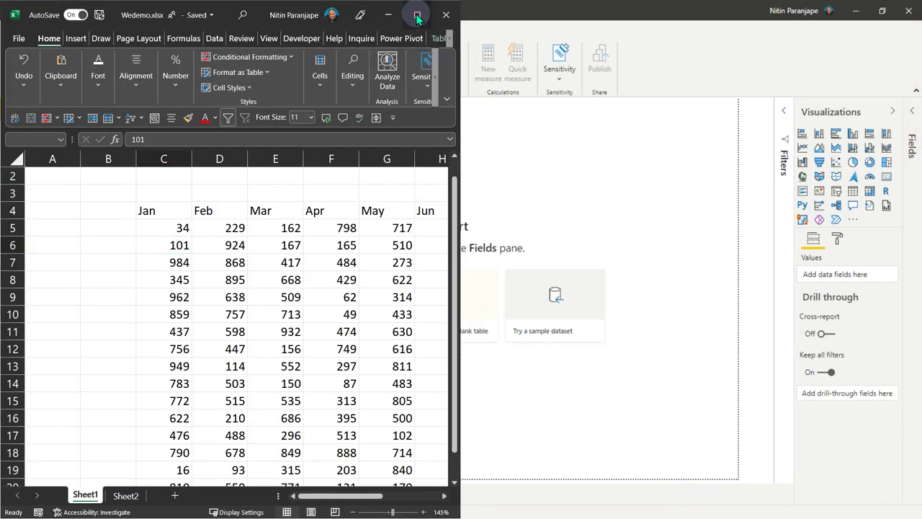
left_click(416, 15)
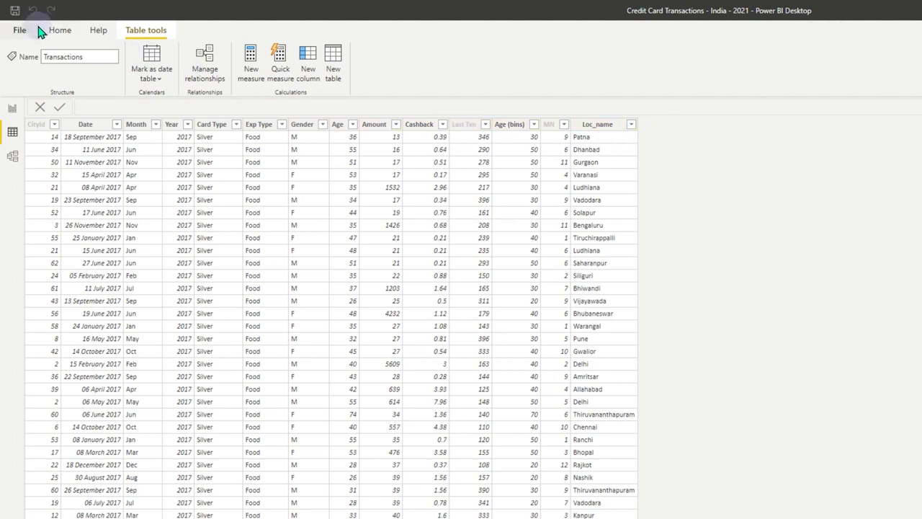
- In Report view, add a new blank report page and expand all tables' fields
left_click(10, 114)
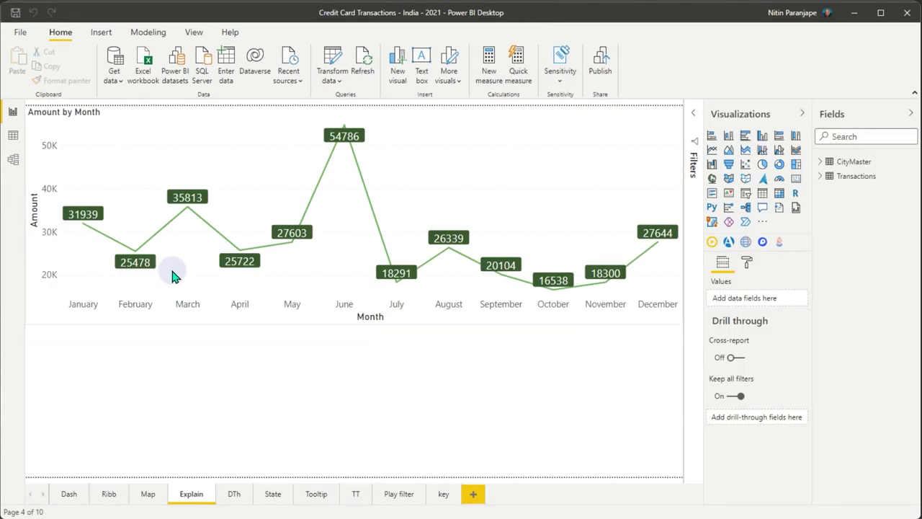
left_click(75, 495)
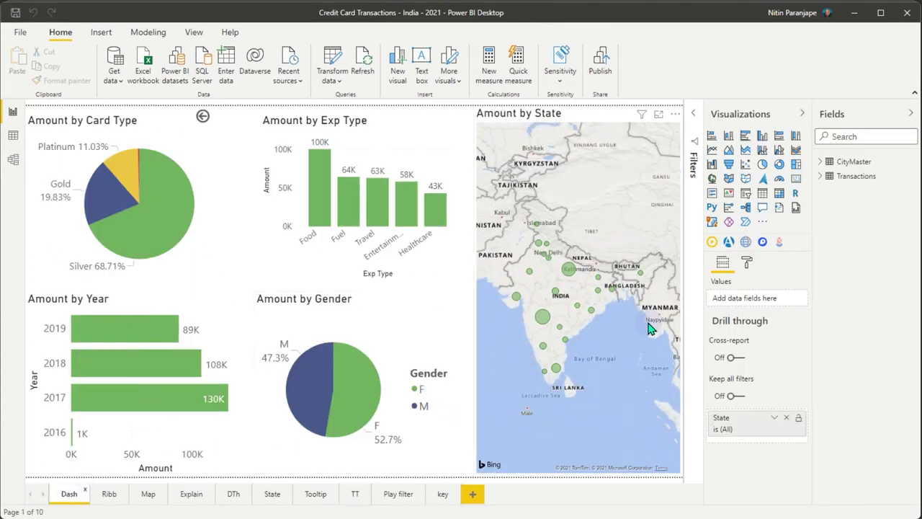
left_click(473, 494)
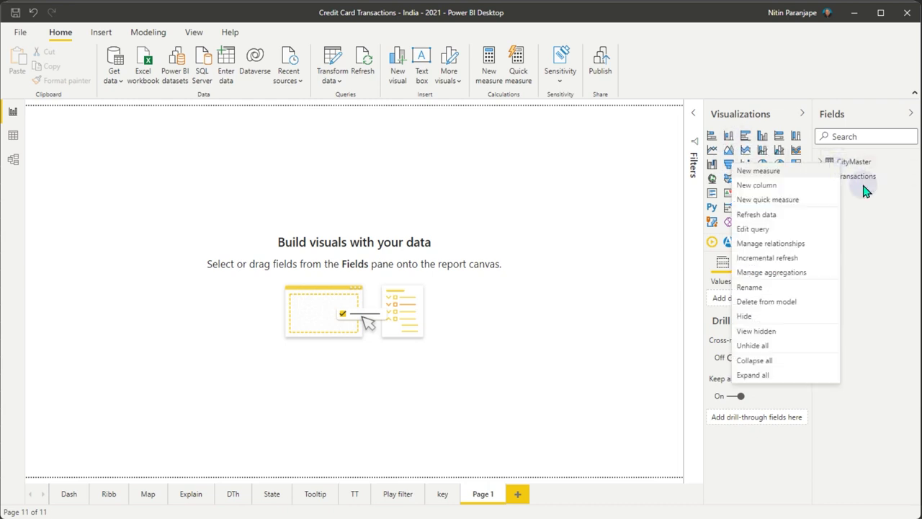
right_click(838, 163)
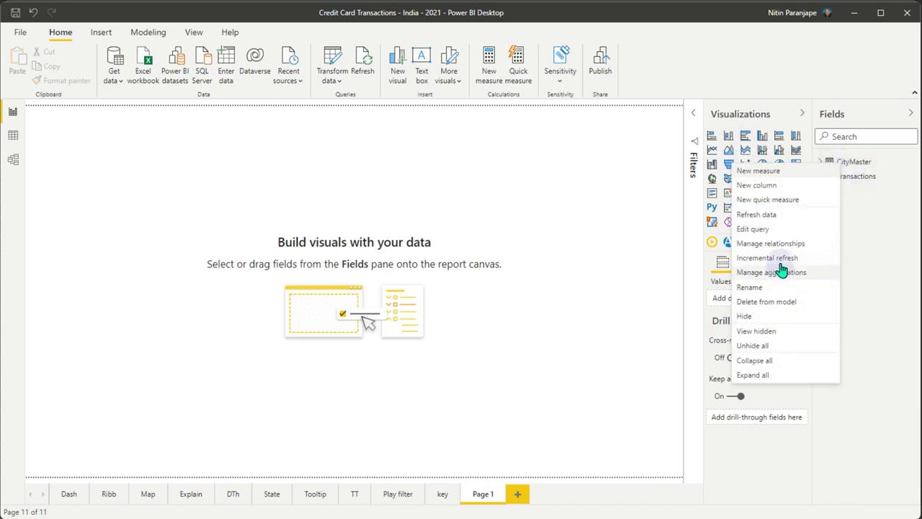
left_click(771, 375)
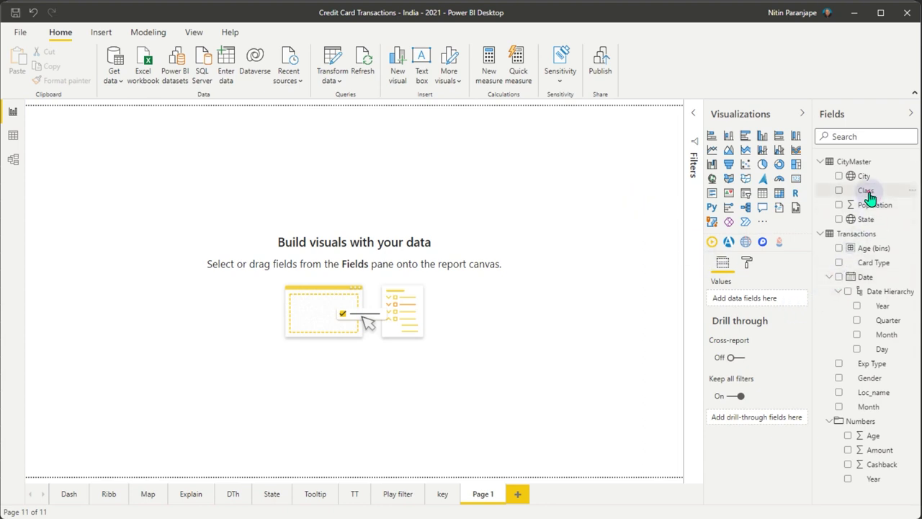
- Build an Amount by Class pie chart and enlarge it at the top left
left_click_drag(869, 193, 499, 179)
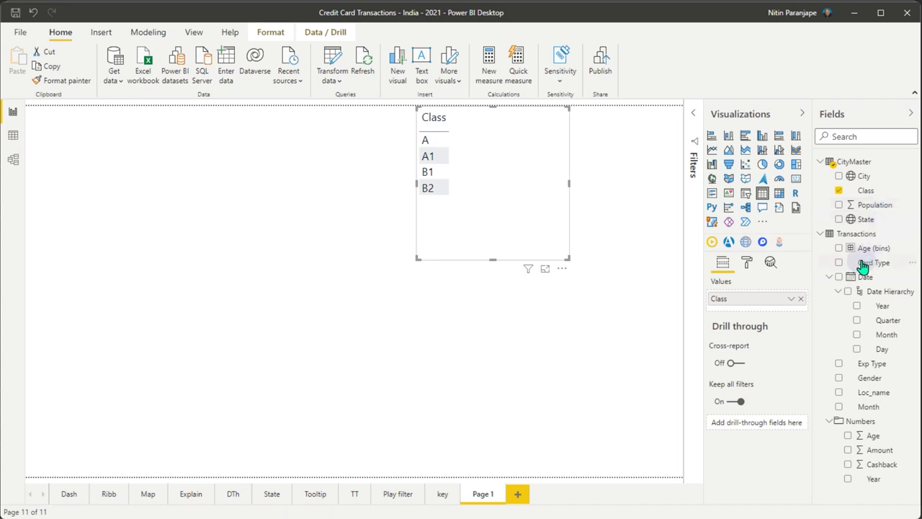
left_click_drag(878, 454, 514, 183)
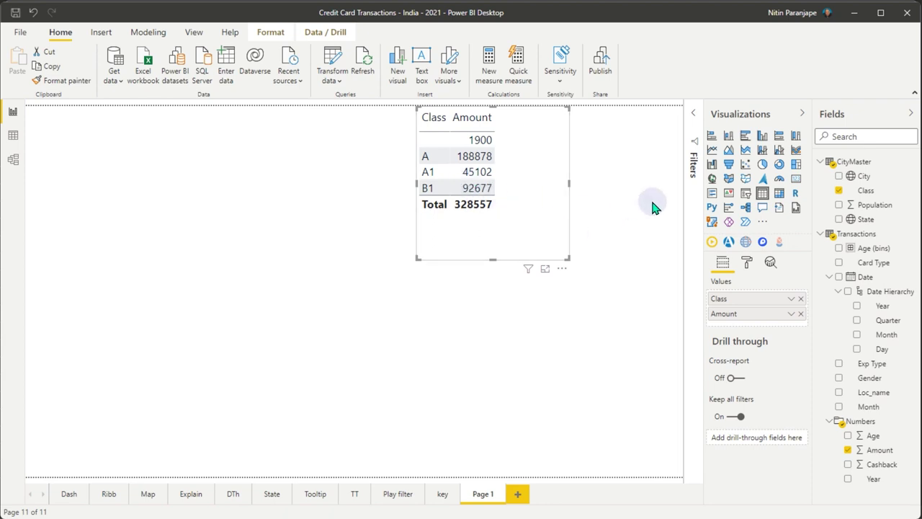
left_click(762, 165)
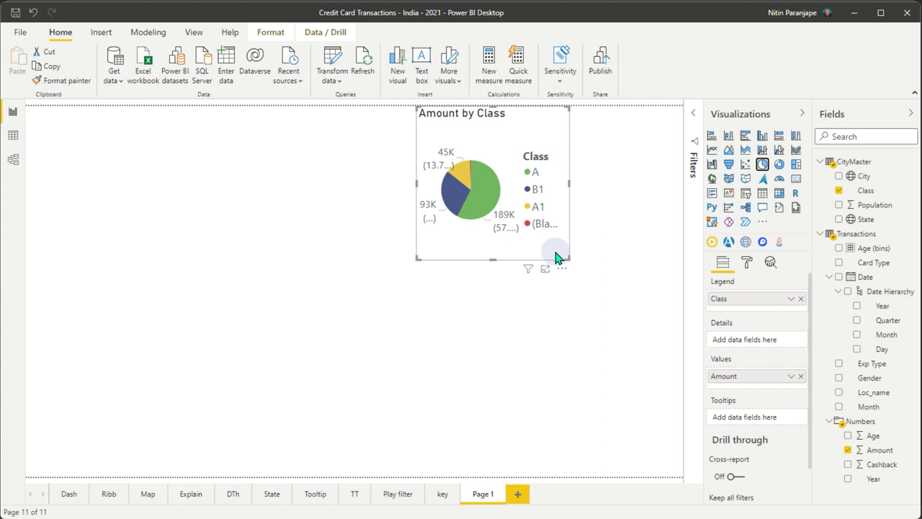
left_click_drag(558, 255, 180, 245)
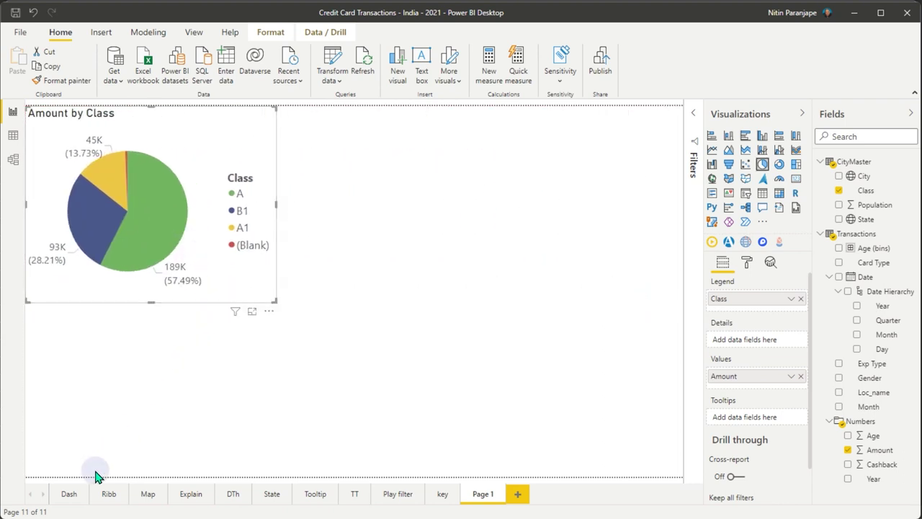
left_click(274, 401)
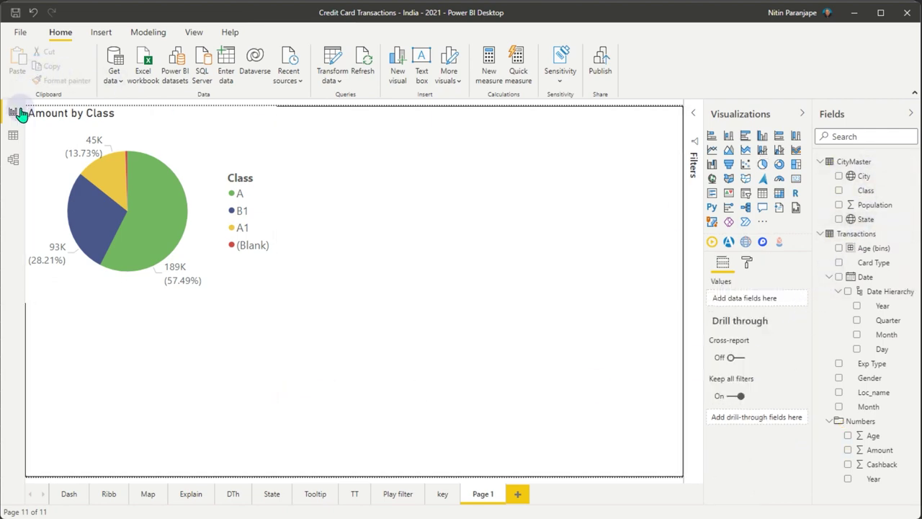
left_click(13, 135)
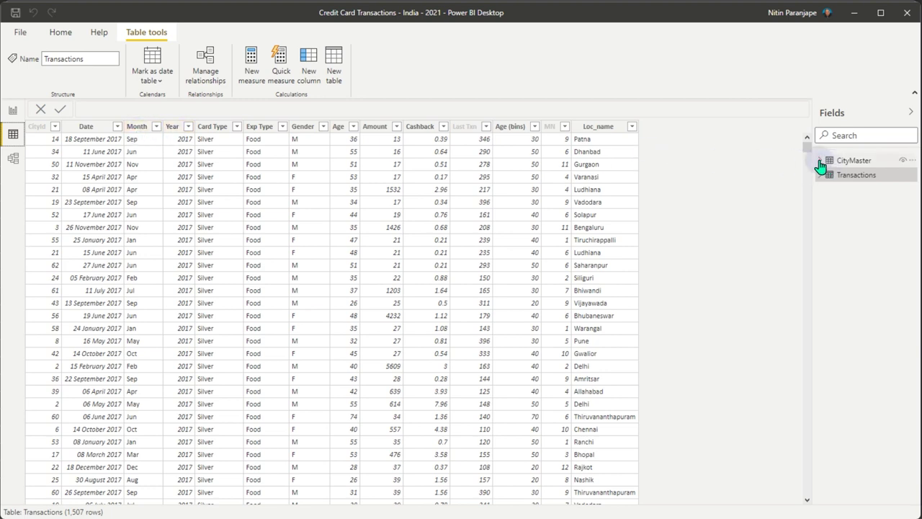
left_click(820, 161)
left_click(864, 193)
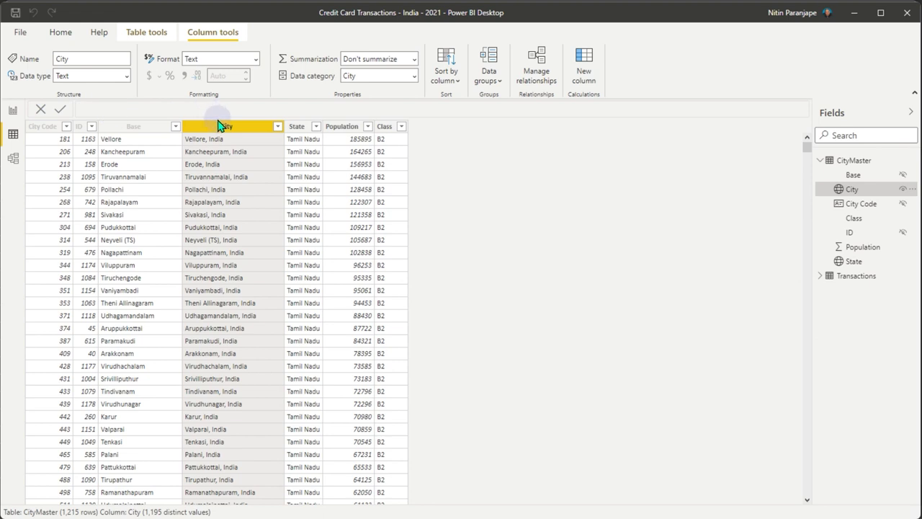
left_click(415, 77)
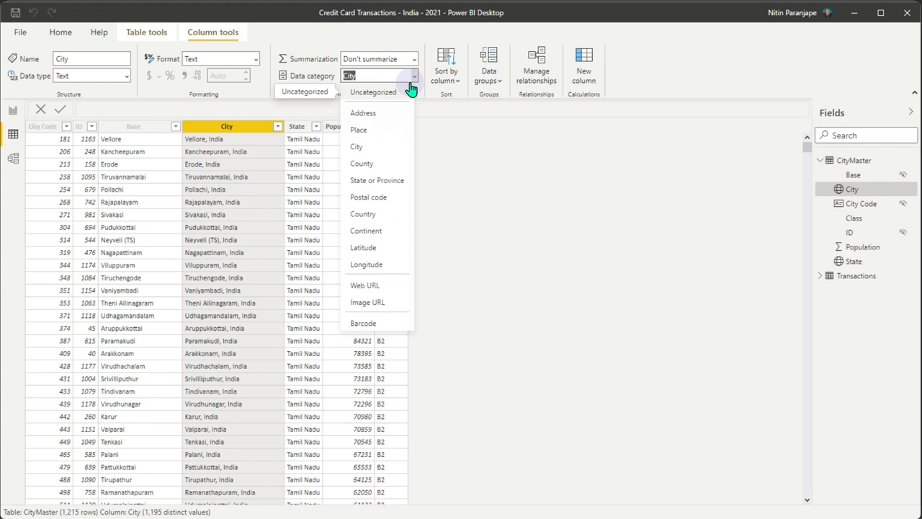
left_click(382, 150)
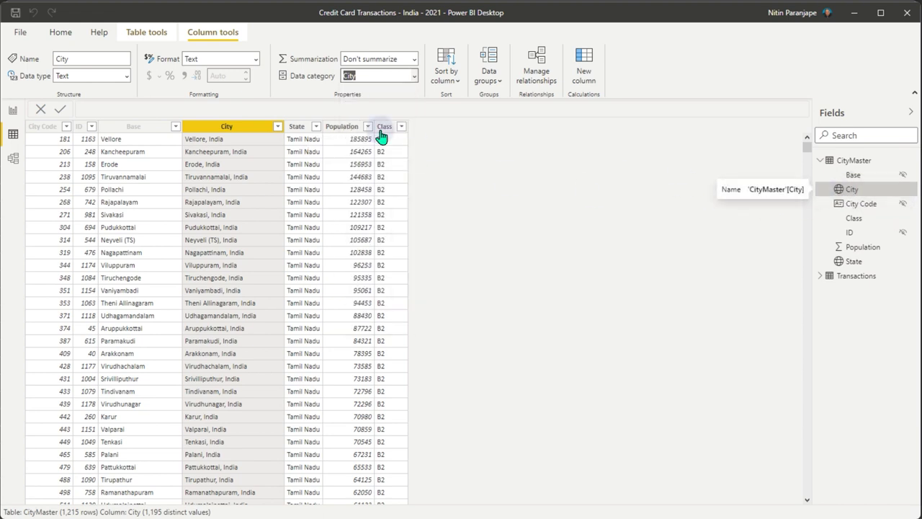
left_click(414, 76)
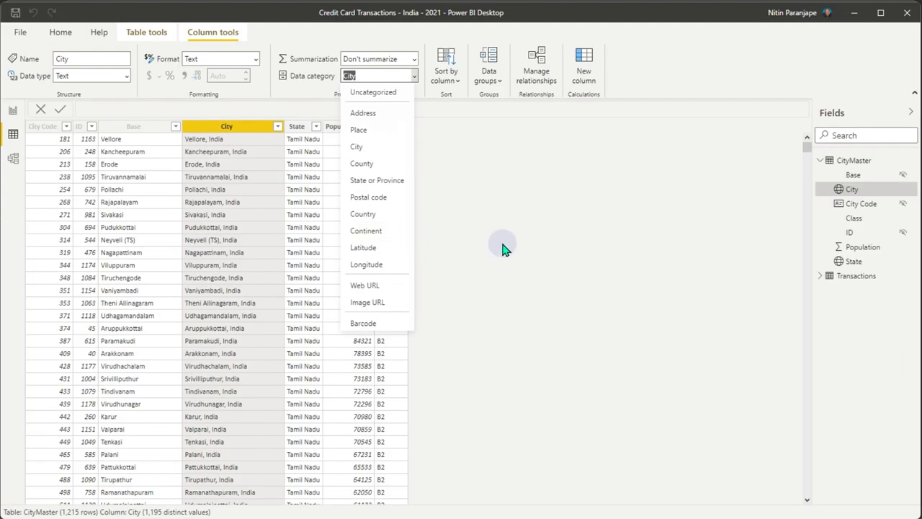
left_click(736, 413)
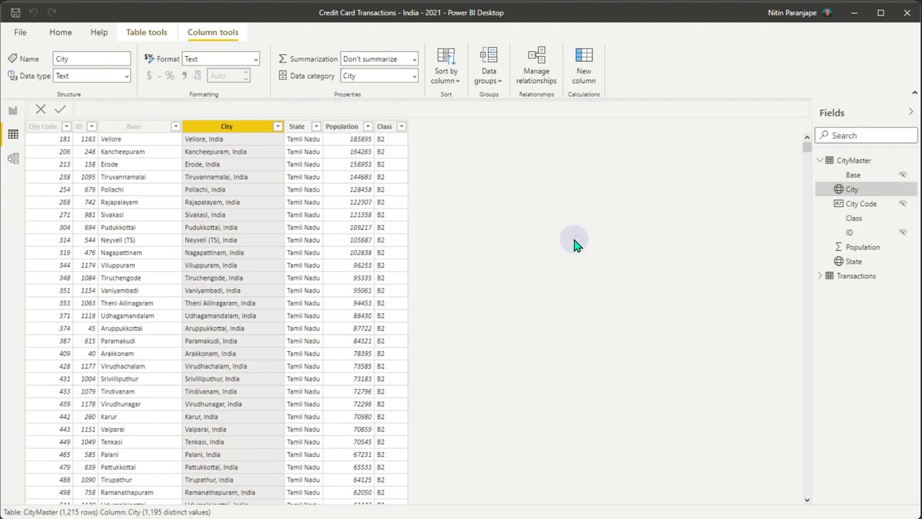
left_click(13, 110)
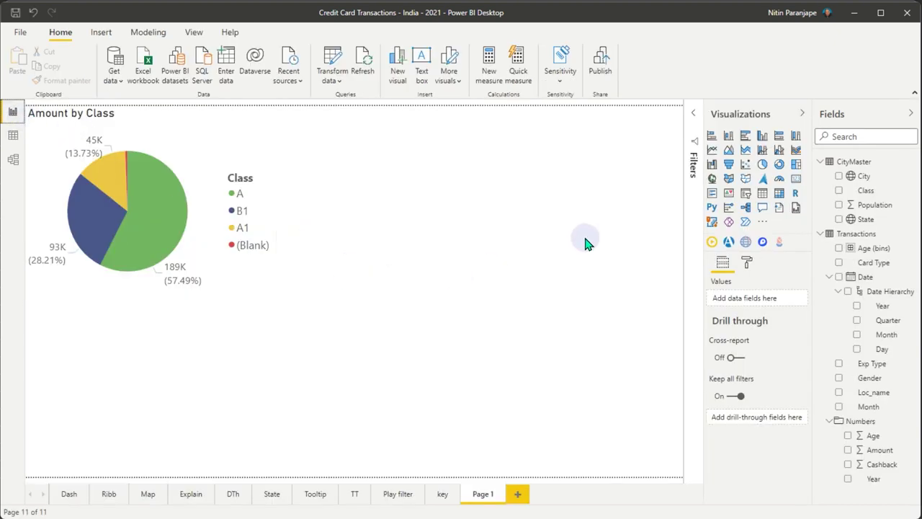
- Add a map of City locations to Page 1
left_click_drag(861, 177, 580, 156)
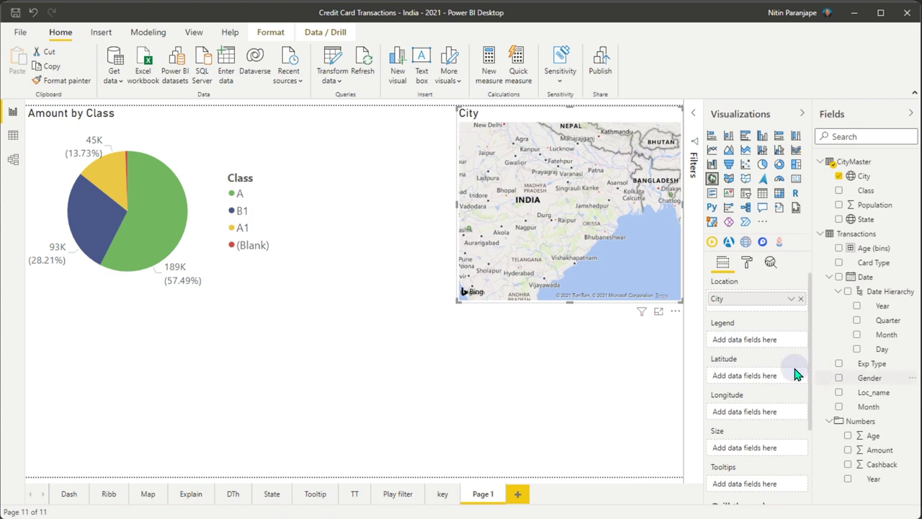
scroll(569, 251, "down", 3)
scroll(575, 249, "up", 3)
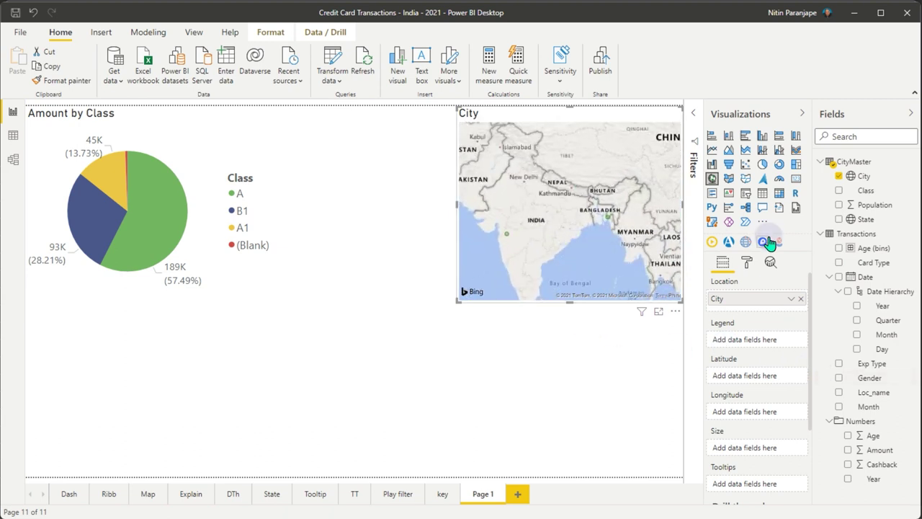
left_click(243, 397)
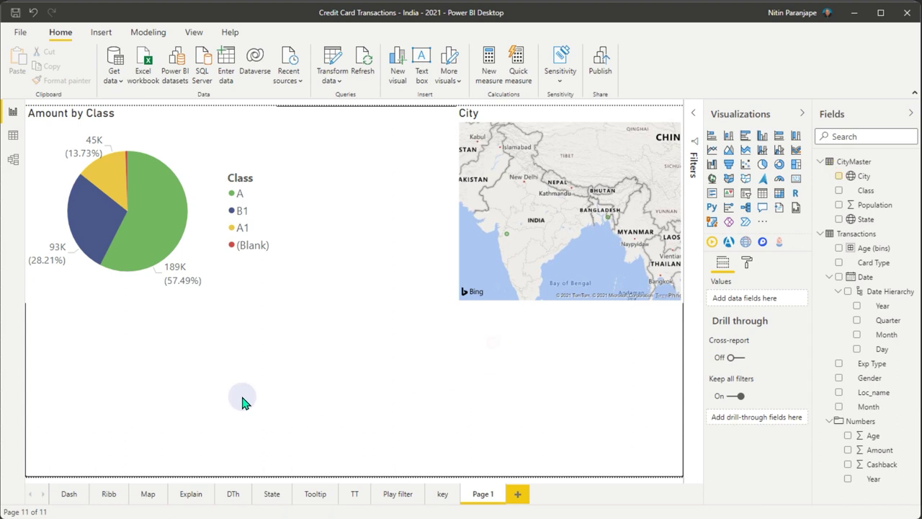
- On the Dash page, cross-highlight by female gender and Food expenses, clearing each, then select the State map
left_click(68, 496)
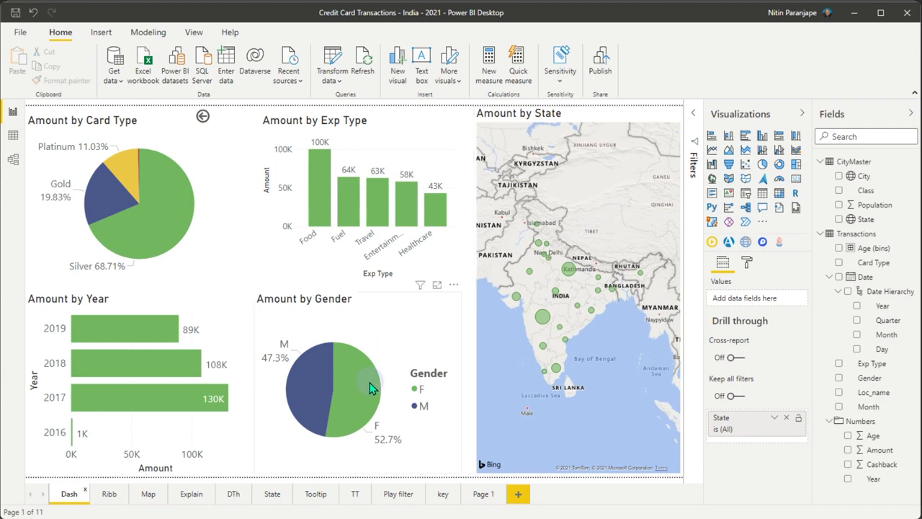
mouse_move(370, 386)
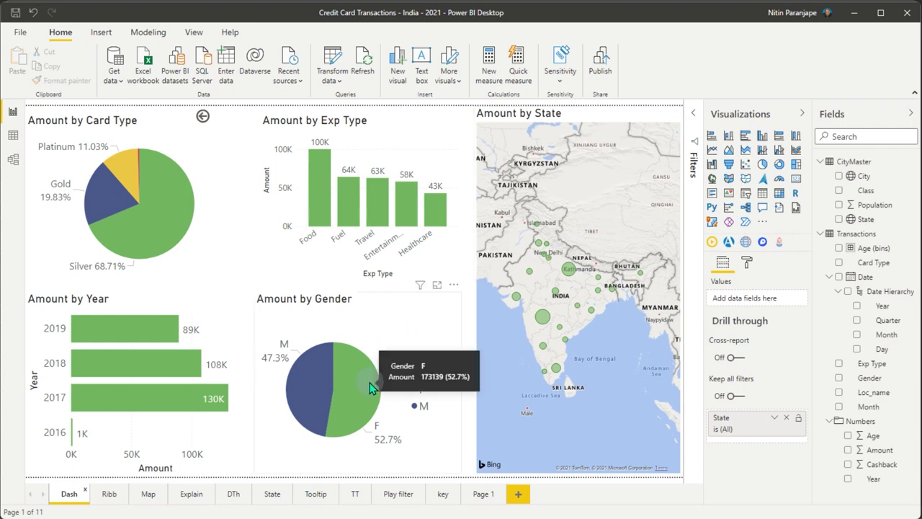
left_click(369, 386)
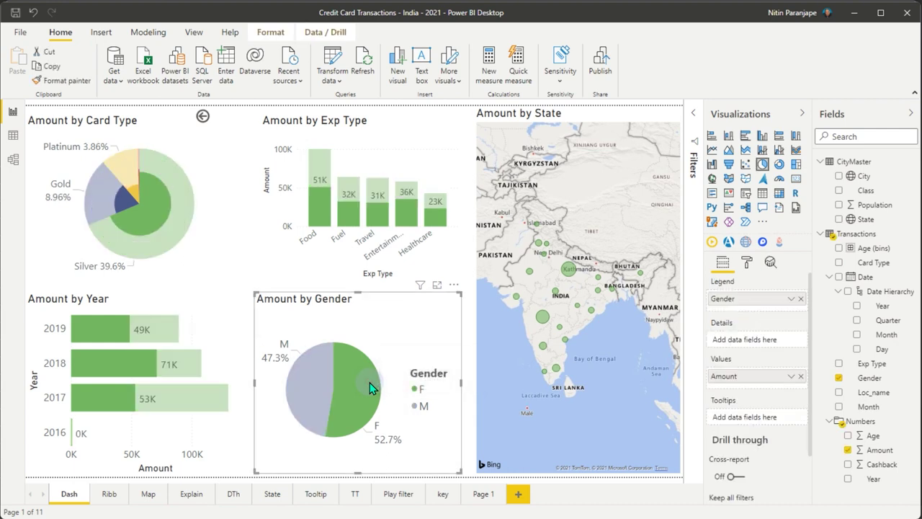
left_click(369, 388)
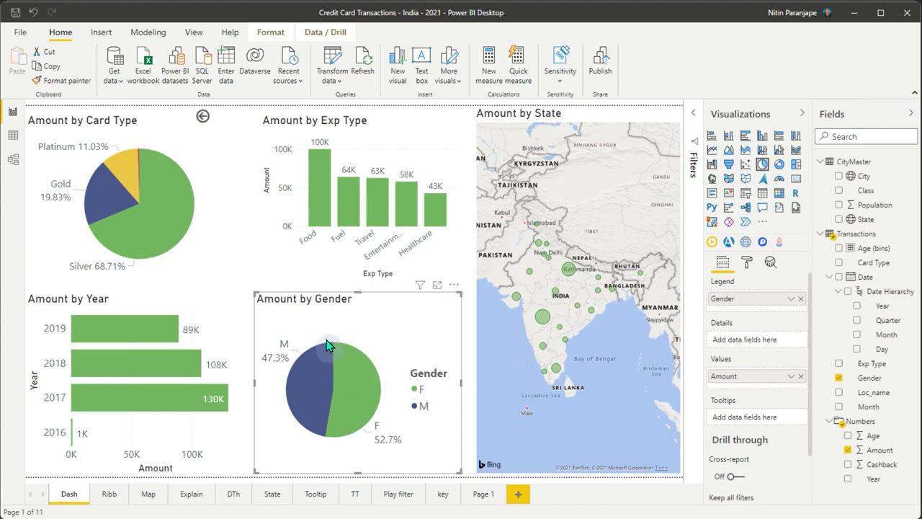
left_click(320, 208)
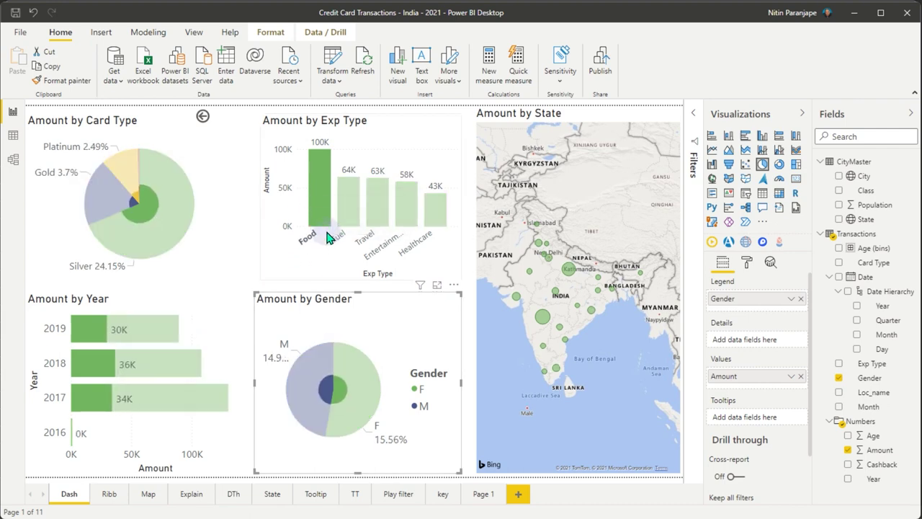
left_click(326, 191)
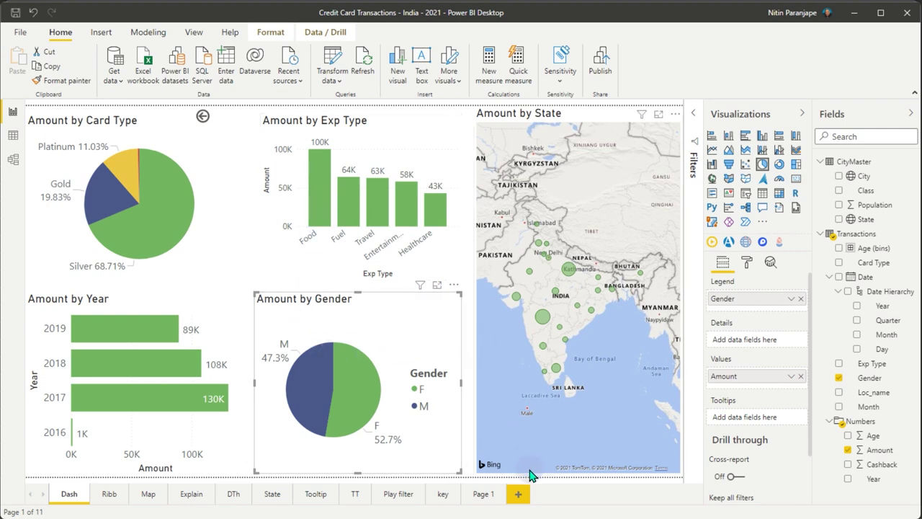
left_click(529, 472)
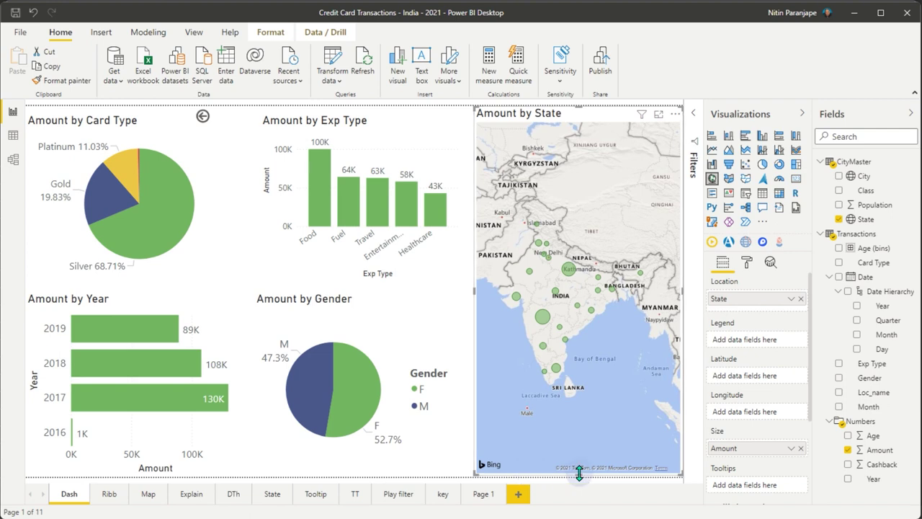
- Drag the Amount by State map's bottom edge up so it ends halfway down the page
left_click_drag(578, 474, 601, 281)
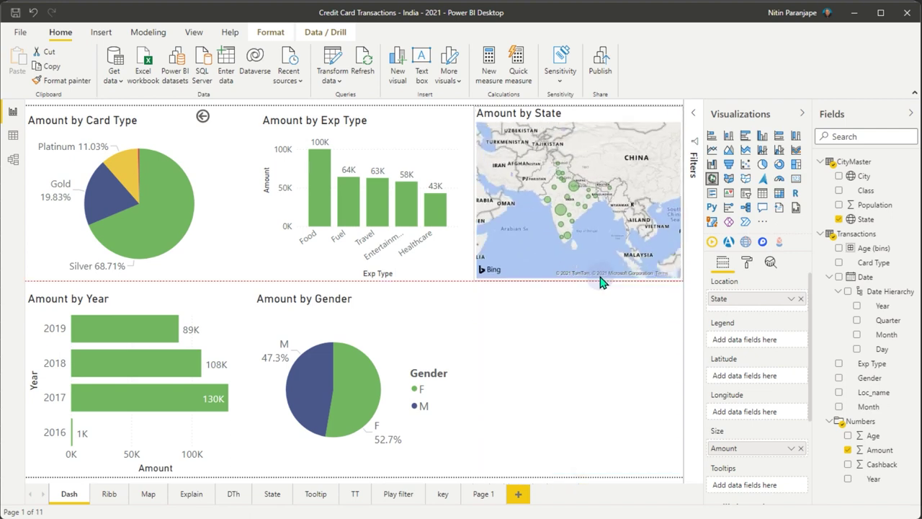
left_click(563, 328)
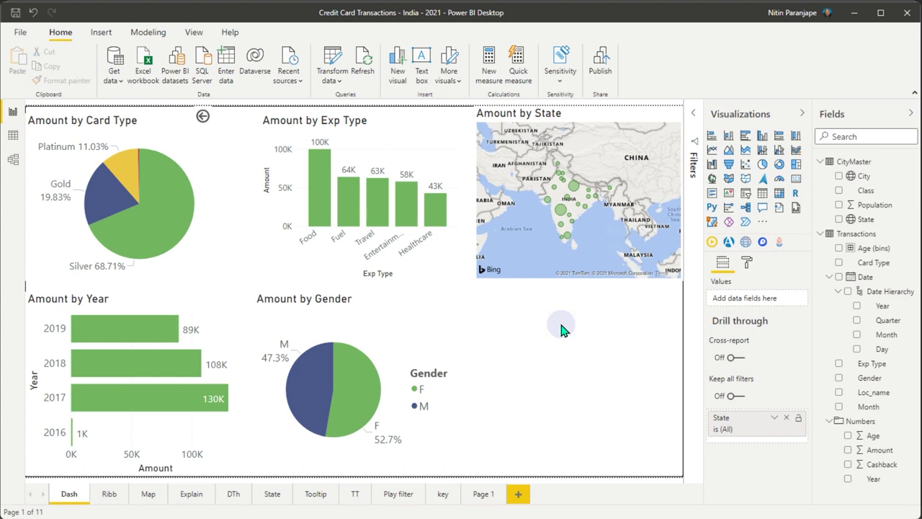
left_click(562, 312)
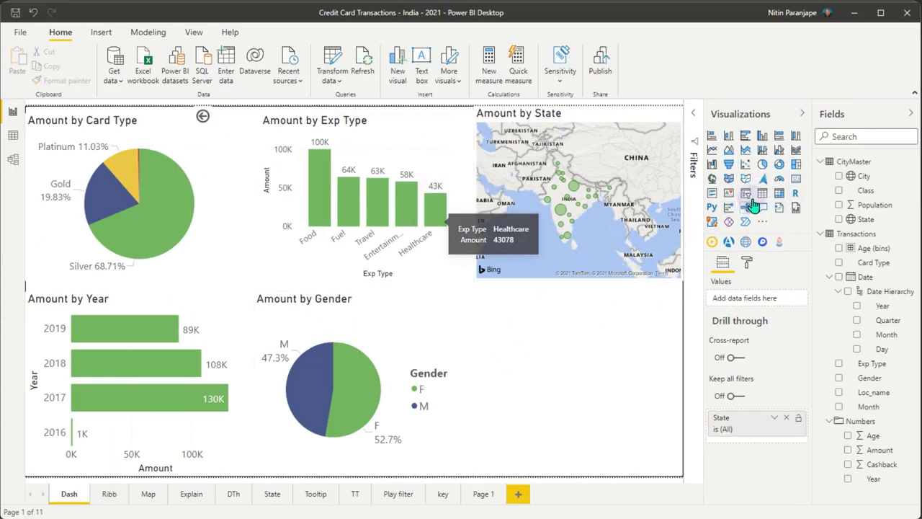
- Add a smart narrative visual below the Amount by State map
left_click(778, 208)
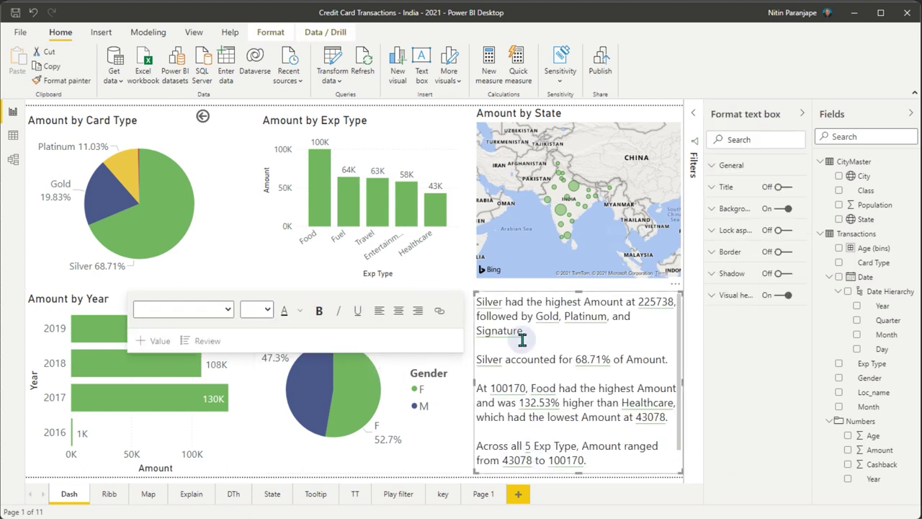
left_click(489, 282)
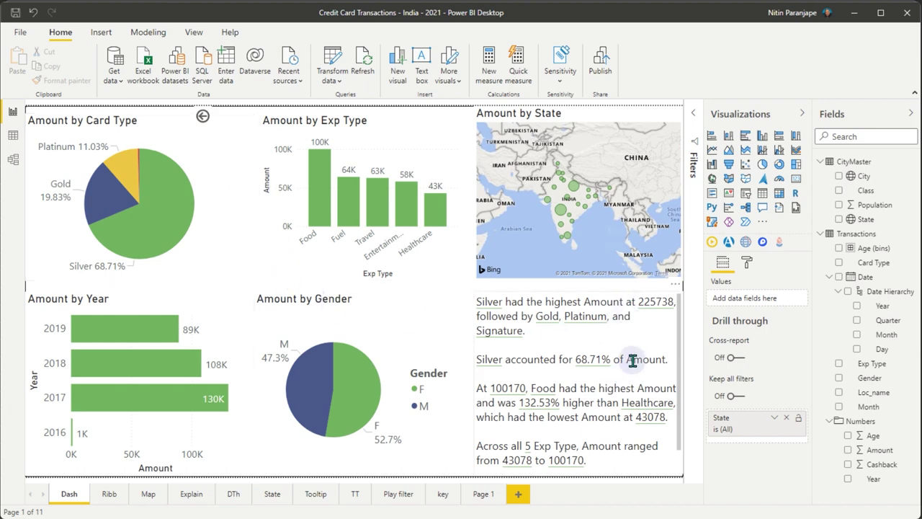
scroll(628, 354, "down", 1)
scroll(638, 404, "up", 1)
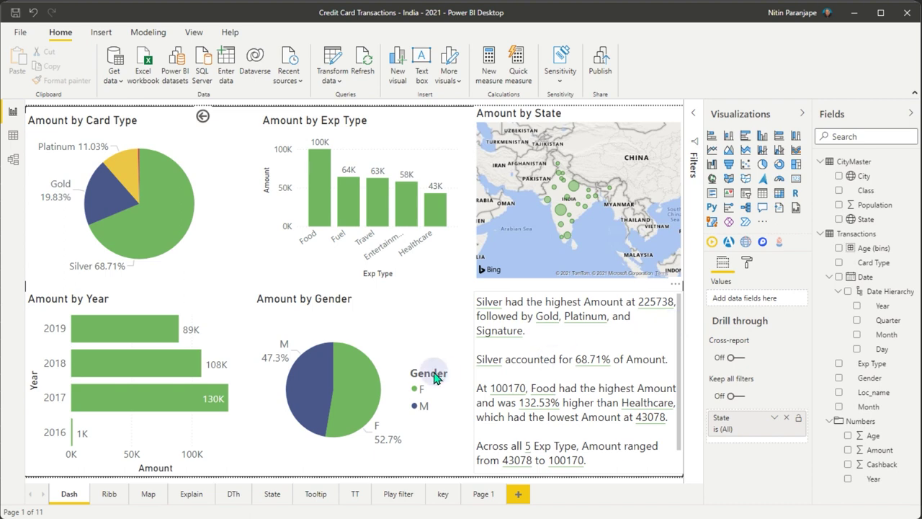
- Cross-filter by female, male, and Food, ending on Silver card type, to update the narrative
left_click(357, 380)
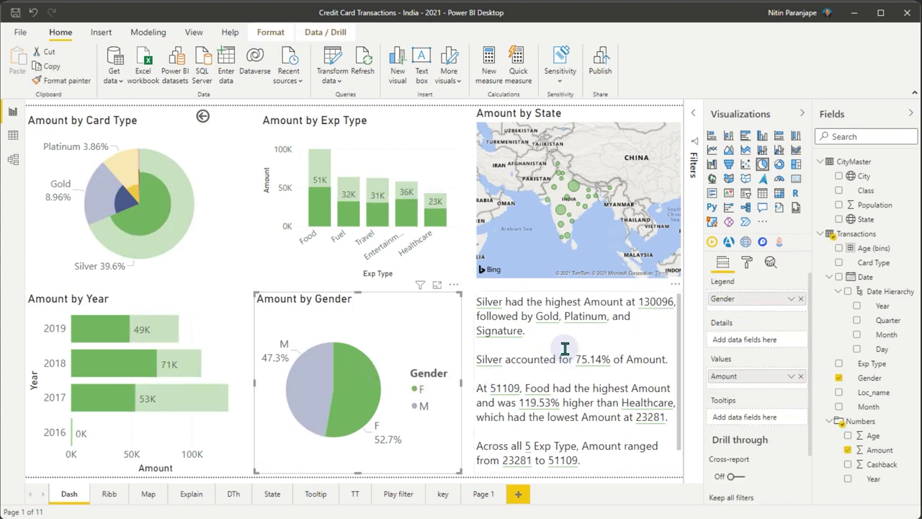
left_click(304, 391)
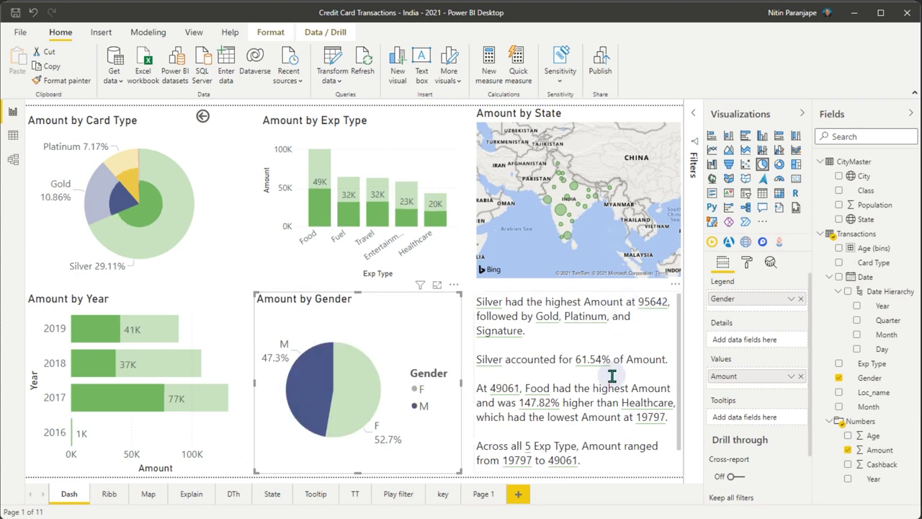
left_click(304, 391)
left_click(309, 367)
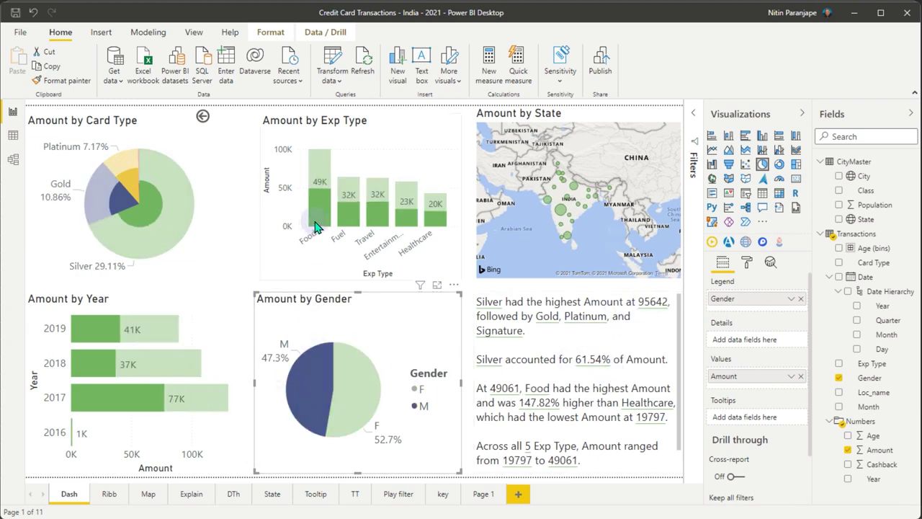
left_click(315, 226)
left_click(315, 226)
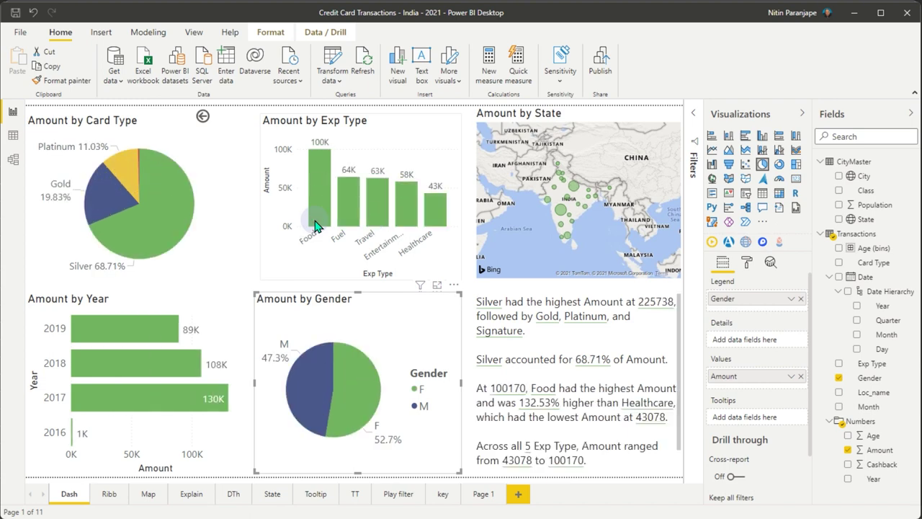
left_click(157, 238)
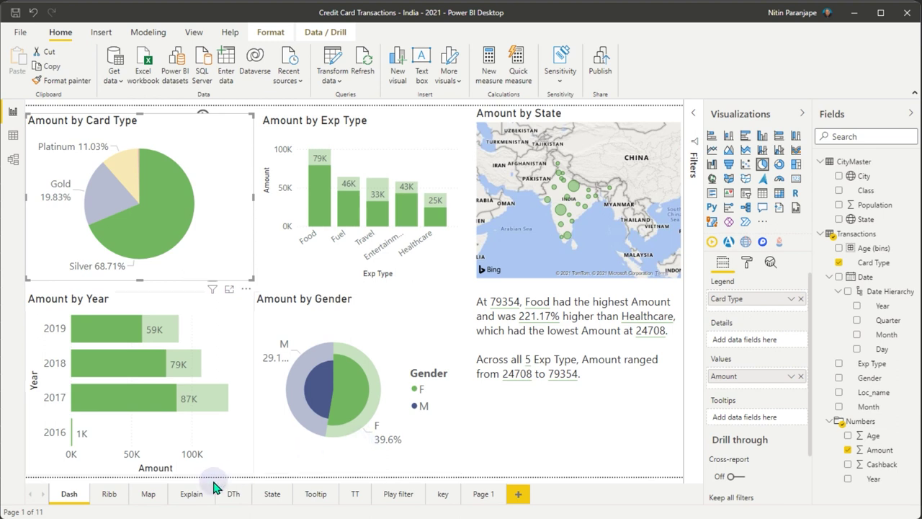
left_click(185, 497)
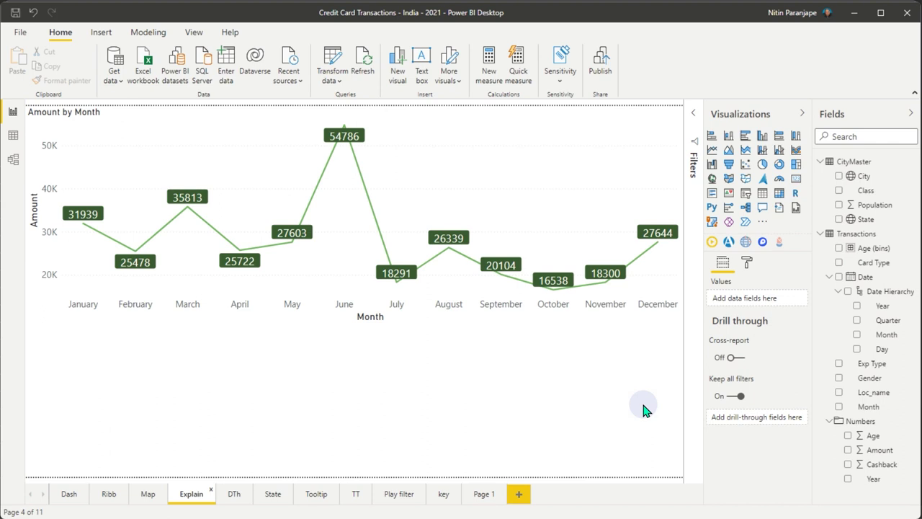
mouse_move(344, 130)
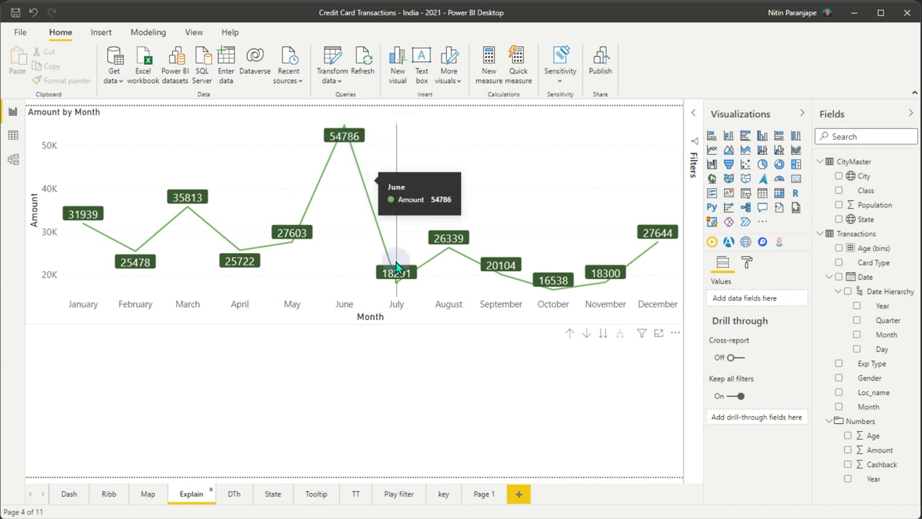
mouse_move(397, 293)
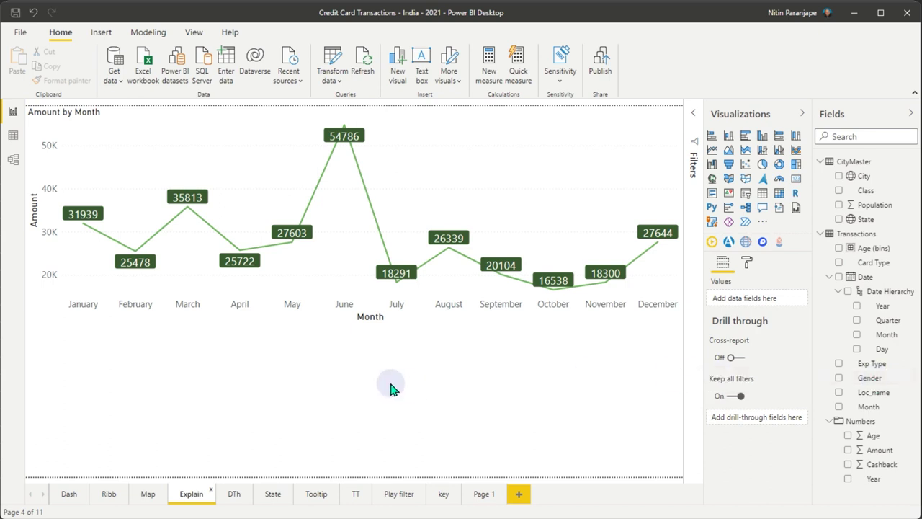
right_click(398, 287)
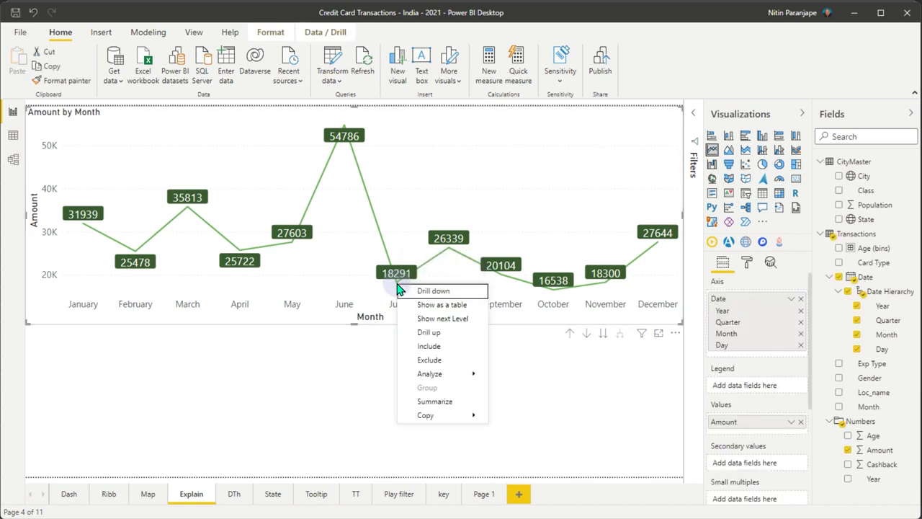
mouse_move(449, 377)
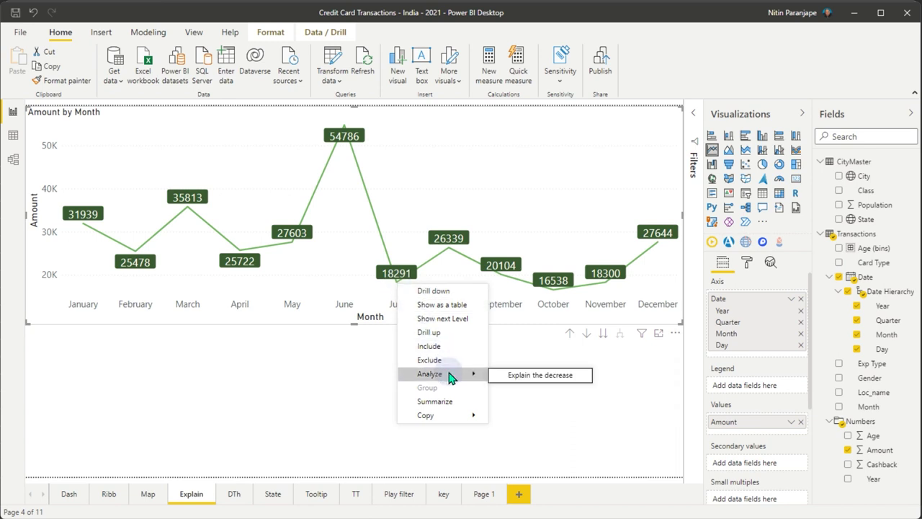
left_click(541, 375)
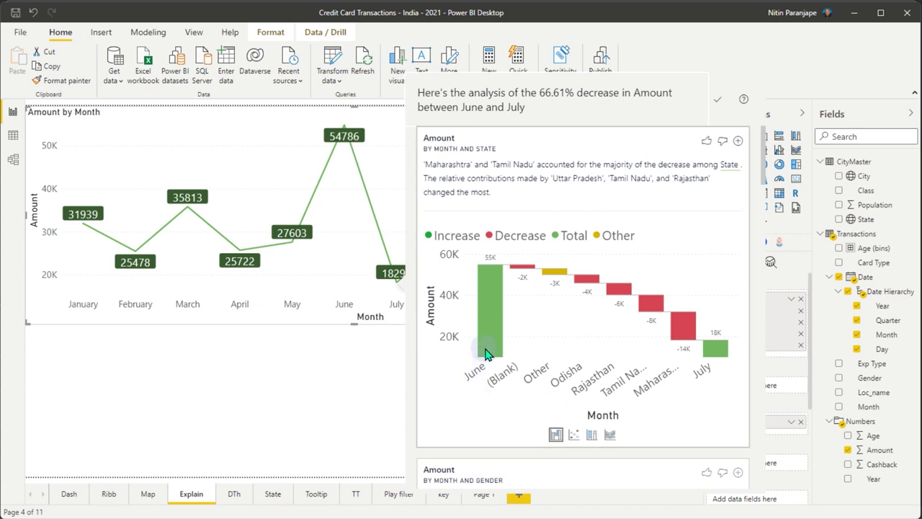
mouse_move(486, 353)
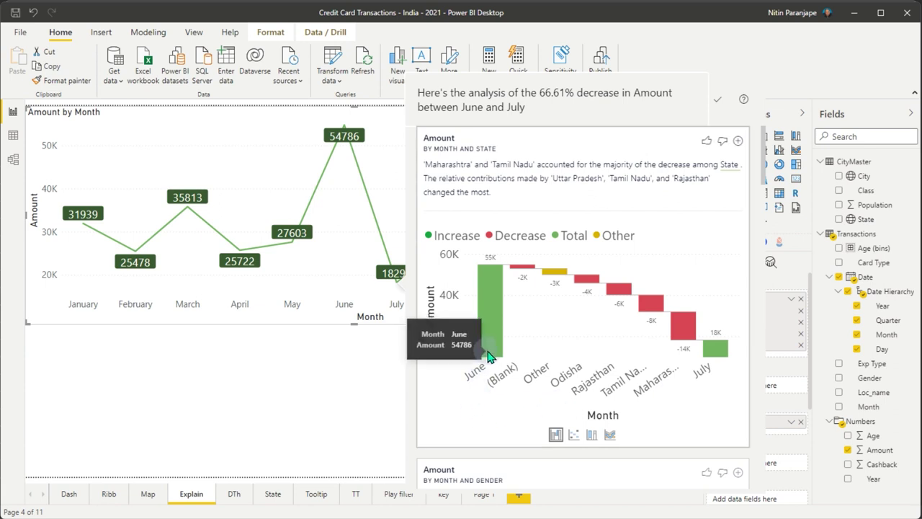
mouse_move(707, 365)
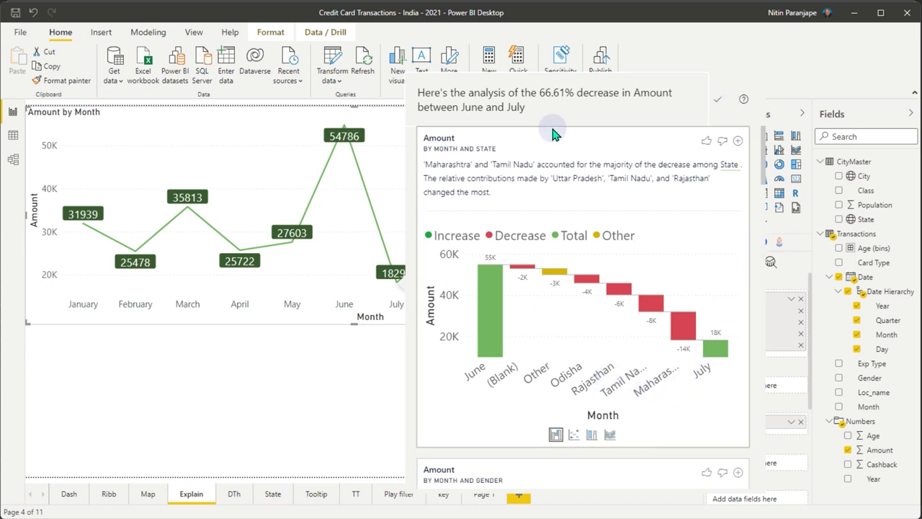
scroll(651, 231, "down", 2)
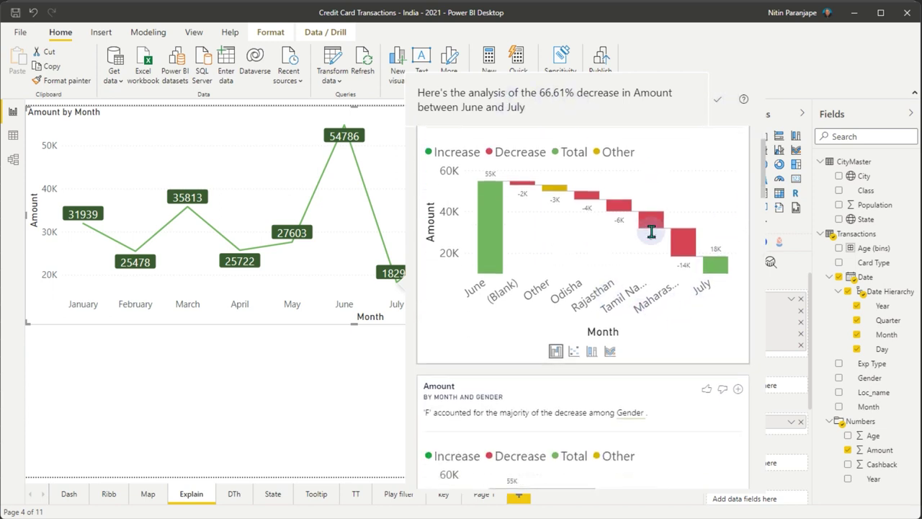
scroll(651, 231, "down", 5)
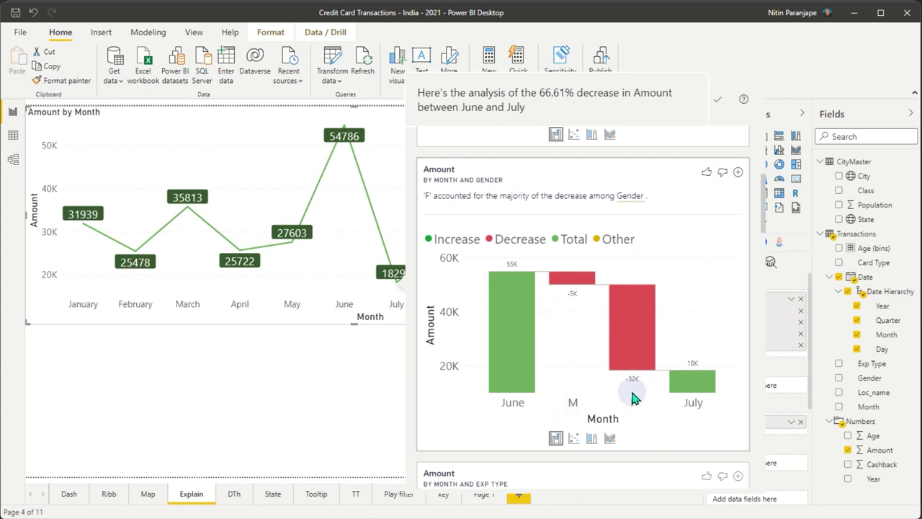
scroll(635, 394, "down", 6)
scroll(629, 396, "down", 18)
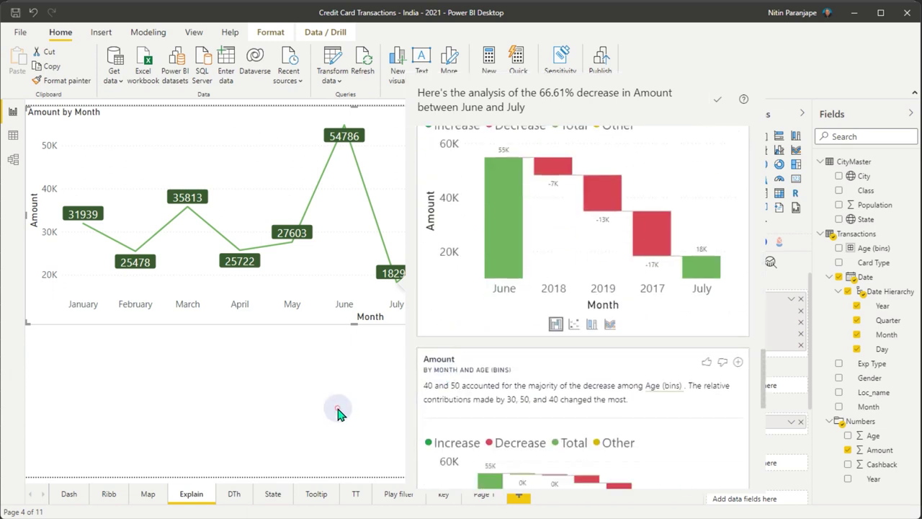
left_click(340, 411)
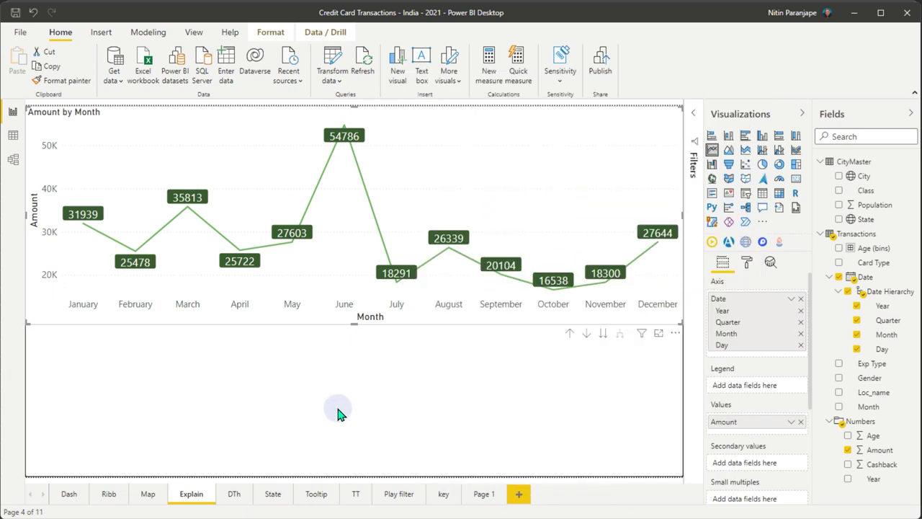
- Add a blank Page 2 and insert a Q&A visual on its canvas
left_click(519, 494)
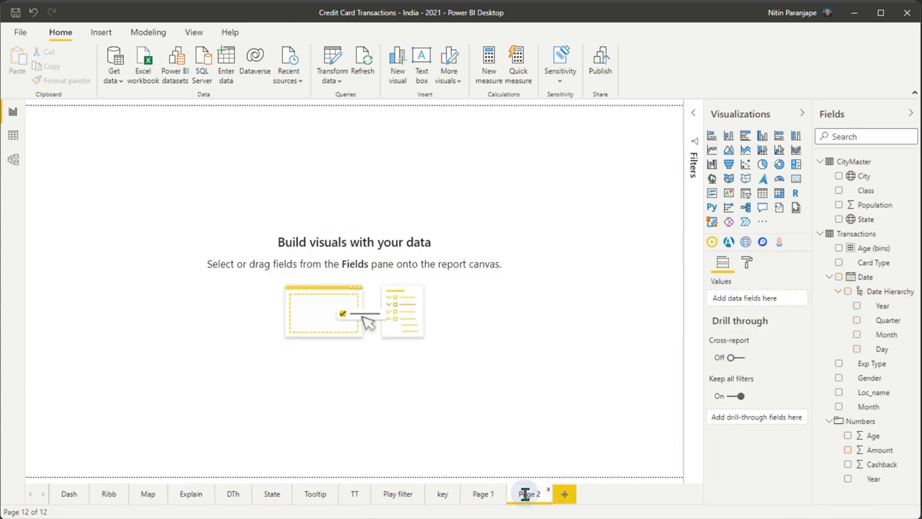
double_click(187, 204)
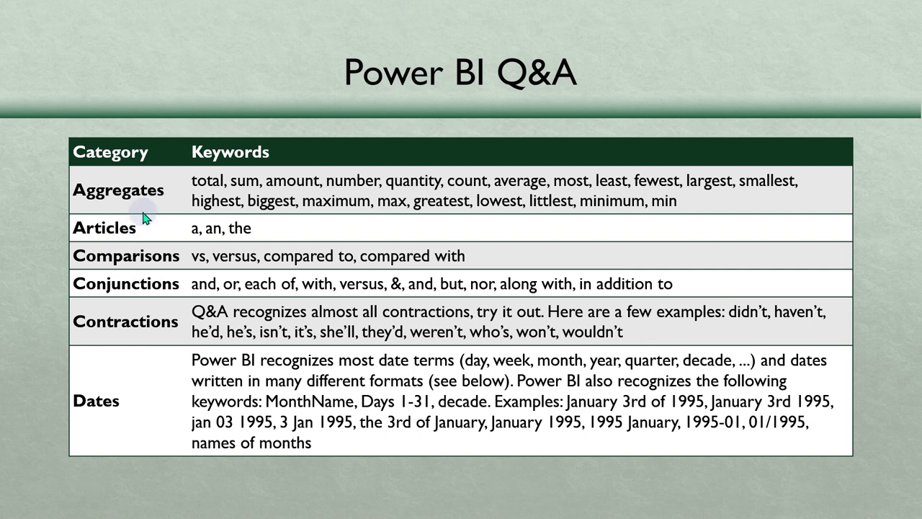
- Advance past two Q&A keyword slides to slide 28, 'Refine Q&A'
left_click(243, 496)
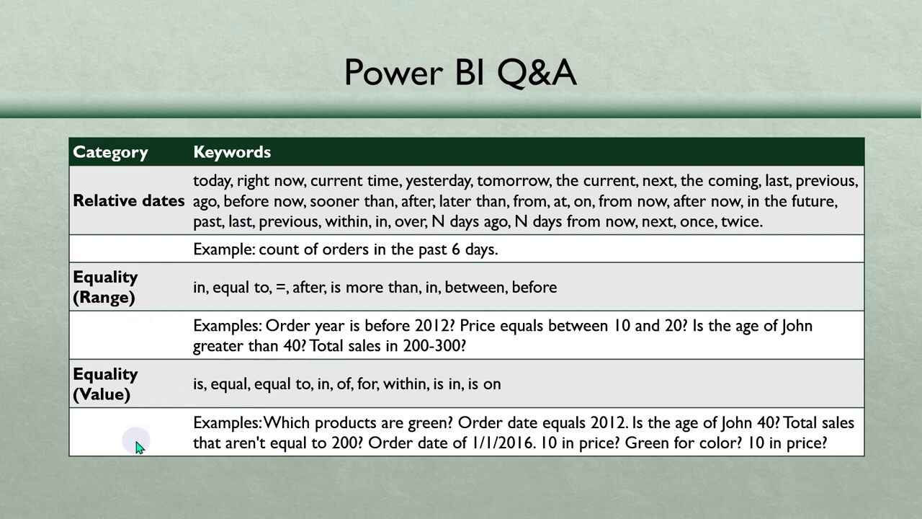
left_click(250, 484)
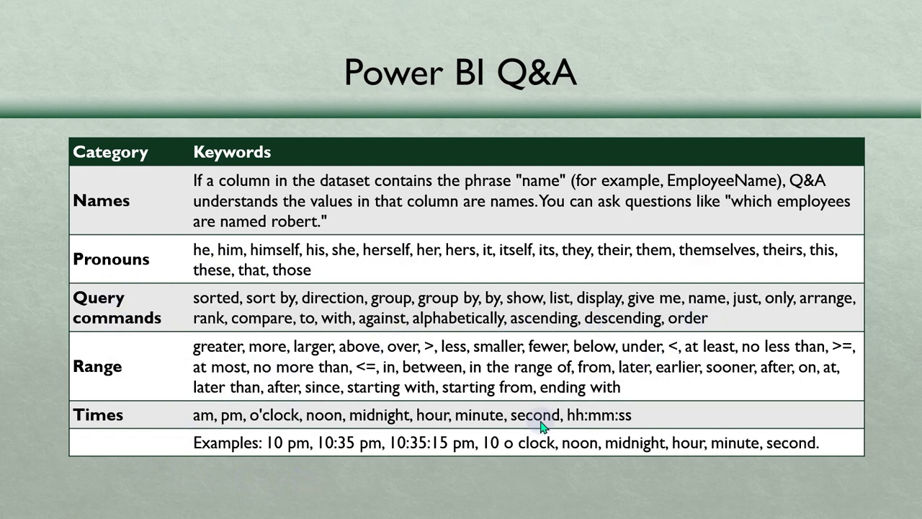
left_click(540, 487)
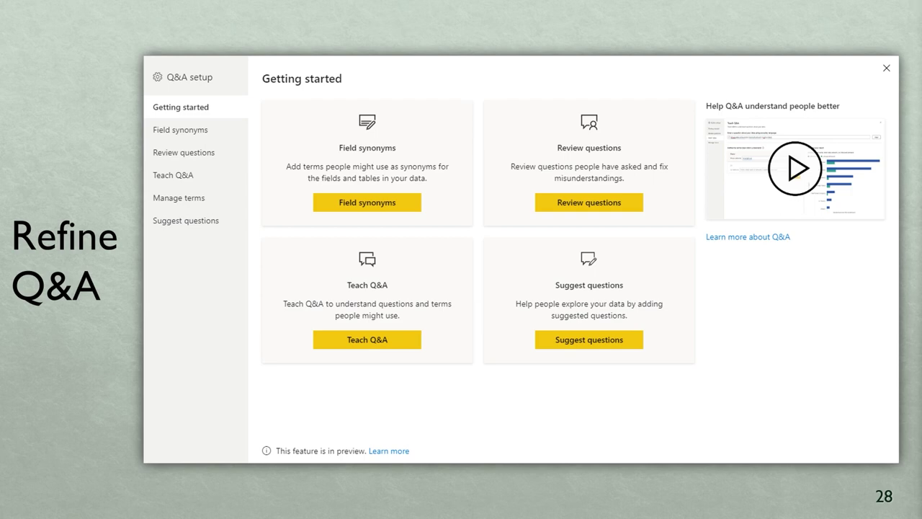
- Back in Power BI, start voice typing in Page 2's Q&A box and delete the misheard question
key("alt+Tab")
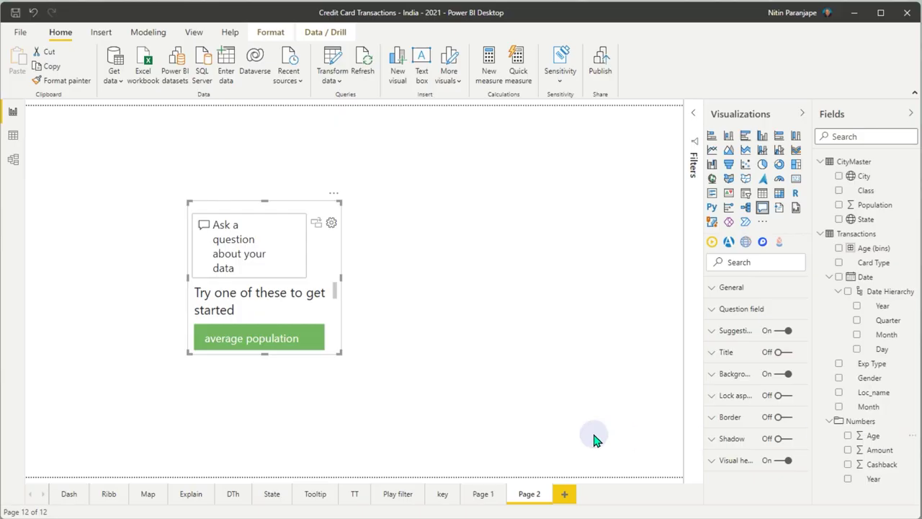
left_click(223, 254)
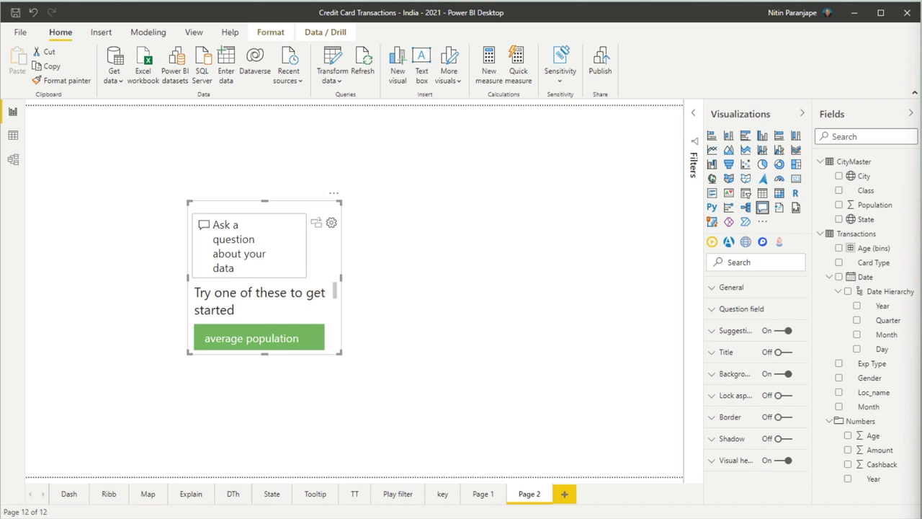
left_click(243, 240)
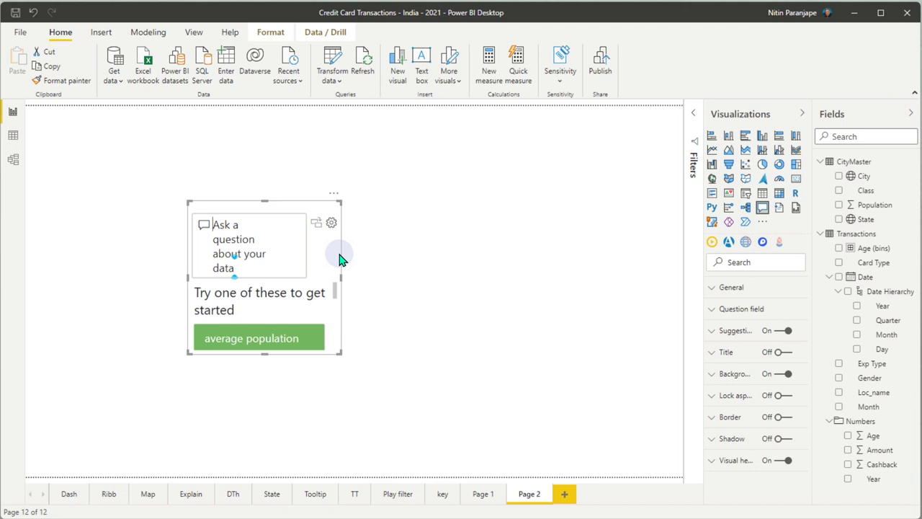
left_click(339, 253)
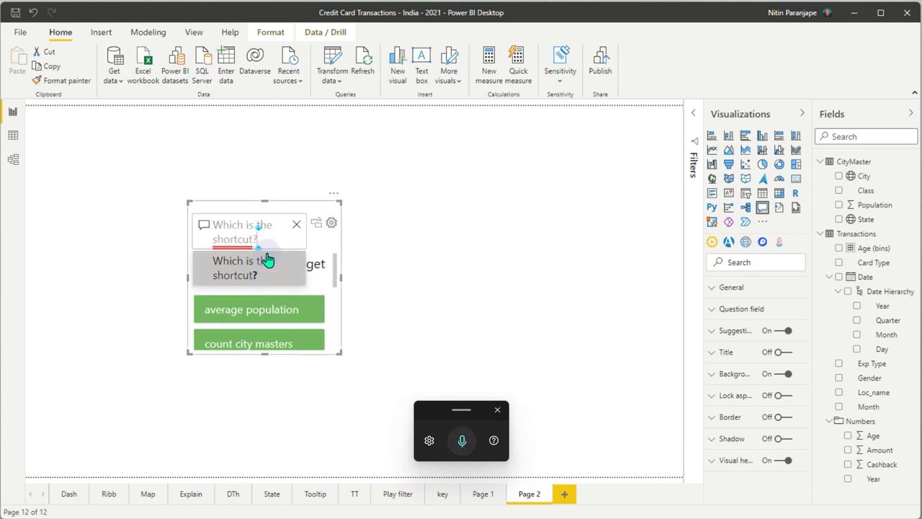
left_click_drag(260, 242, 193, 229)
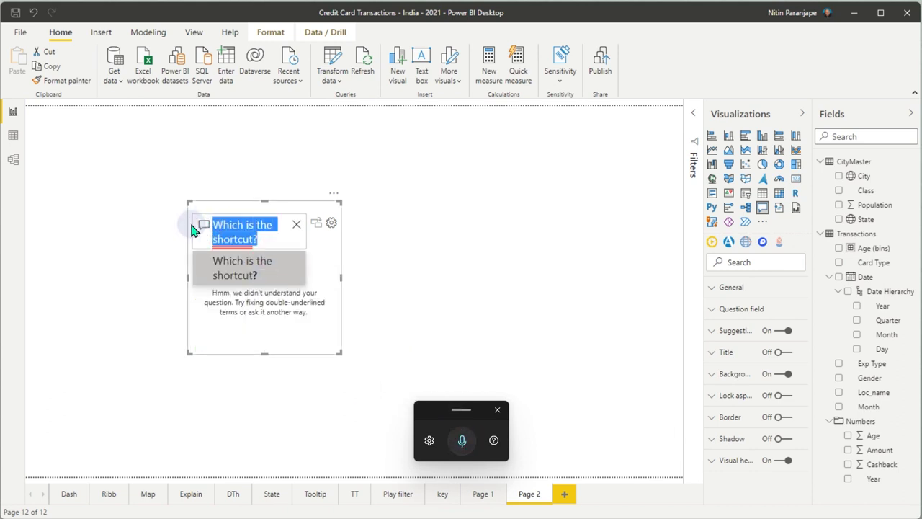
key("BackSpace")
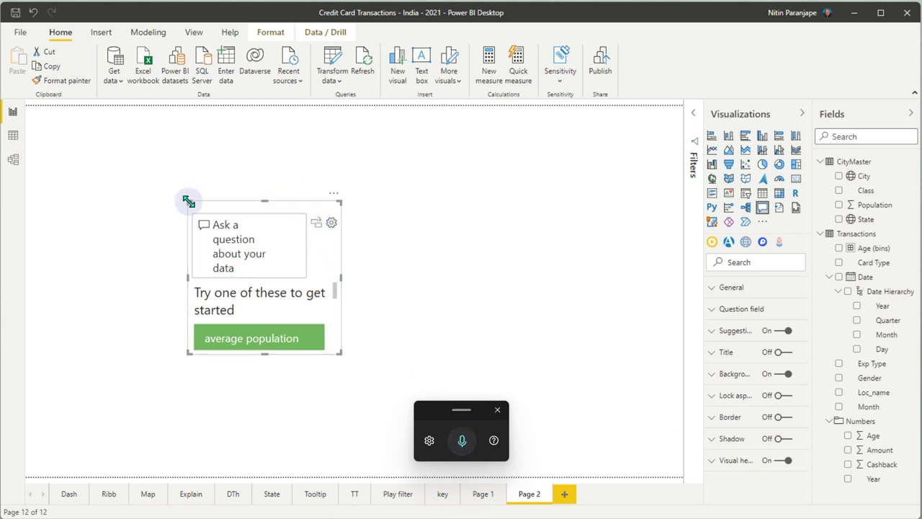
- Stretch the Q&A visual to the canvas's top-left corner and ask it 'Amount by class' for a bar chart
left_click_drag(188, 202, 26, 108)
left_click(158, 126)
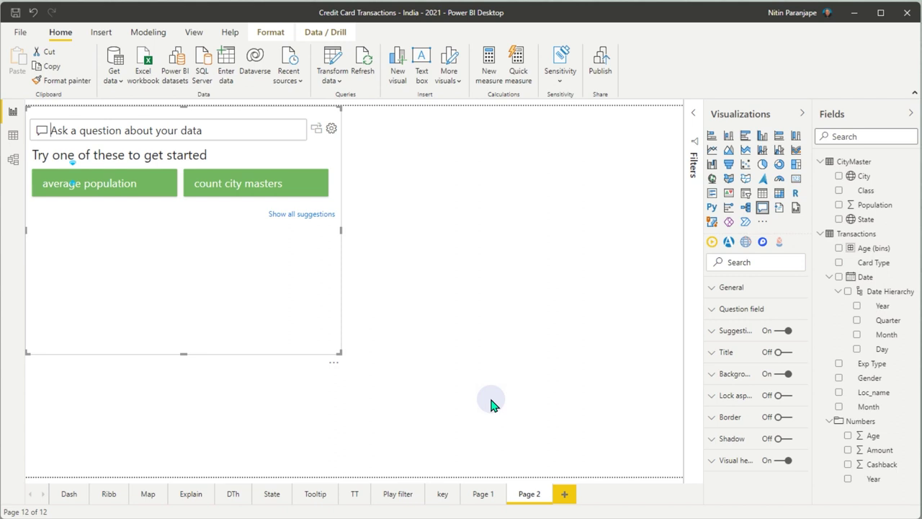
key("super+h")
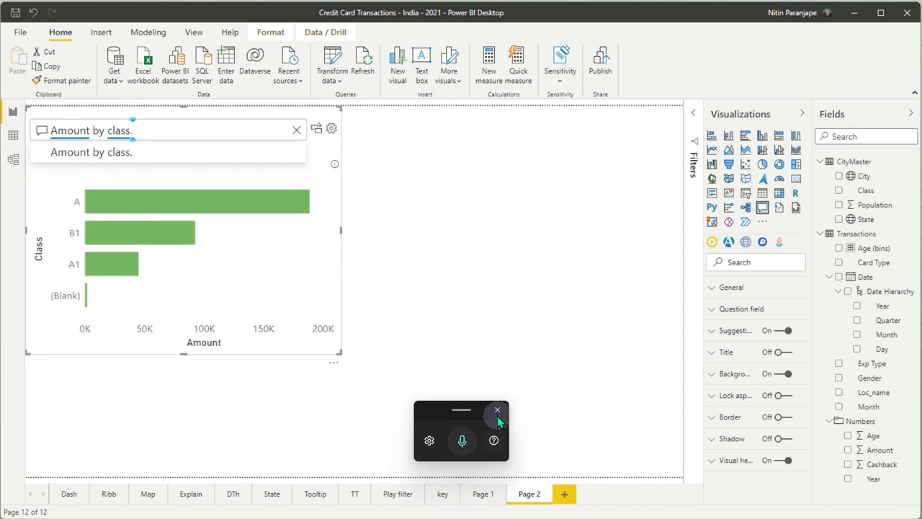
left_click(499, 408)
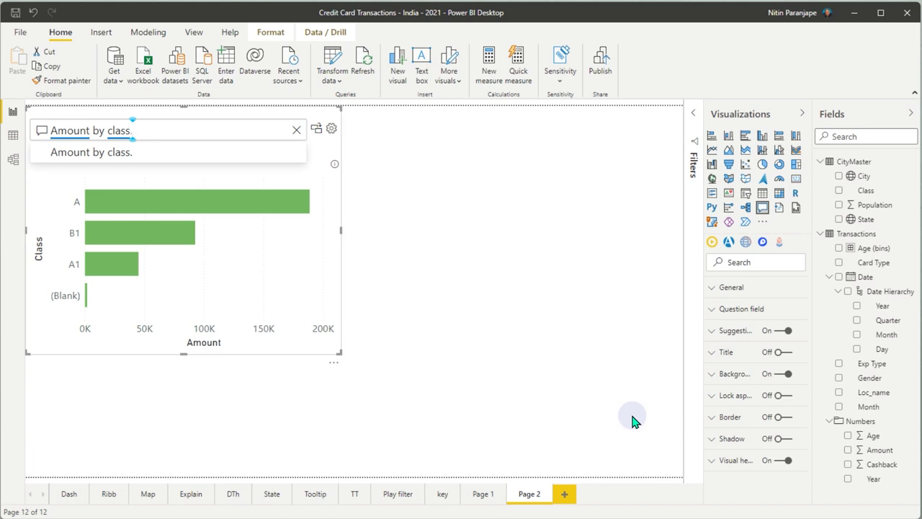
key("BackSpace")
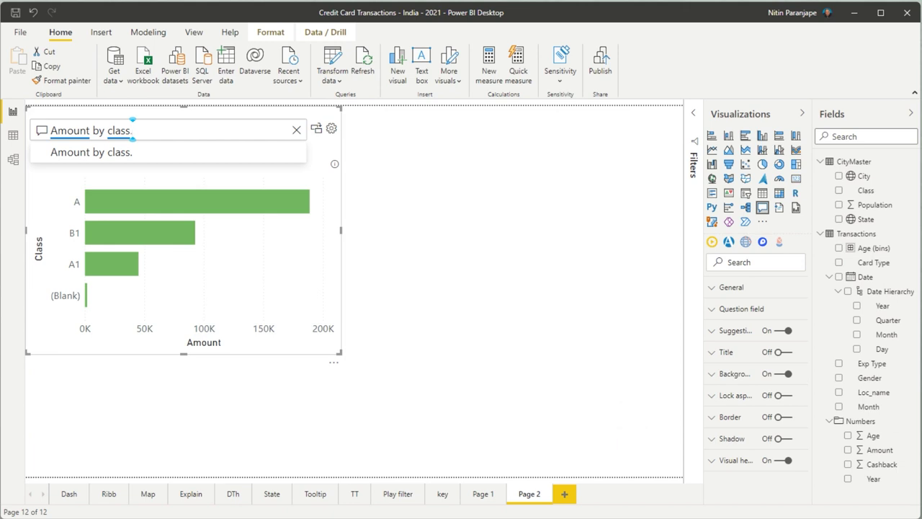
key("Return")
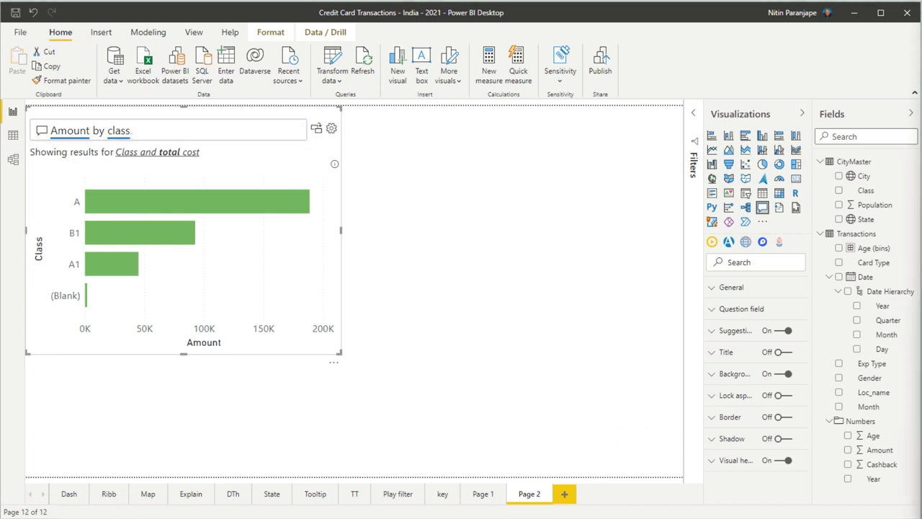